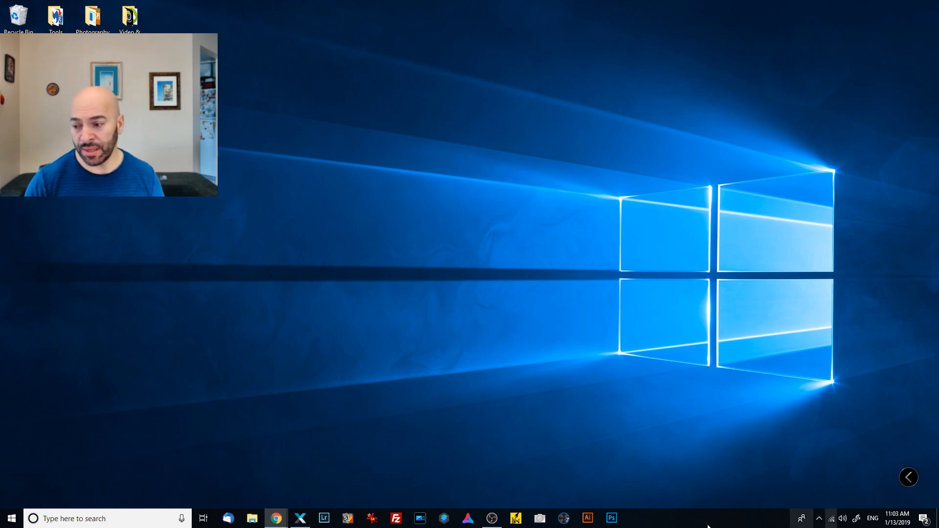
Step: Switch to Xpiks and open keyword suggestions for 5.jpg, with Shutterstock as the source and Illustrations as the image type
left_click(301, 520)
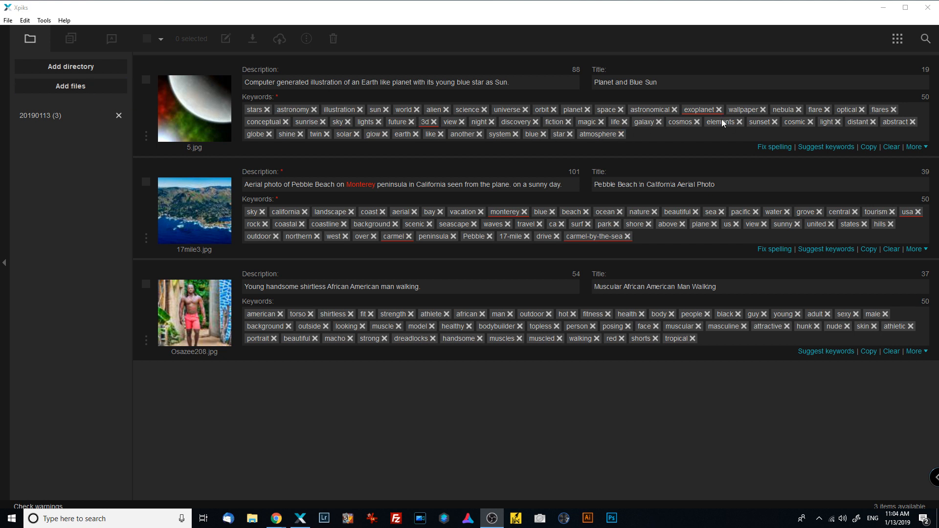
left_click(819, 148)
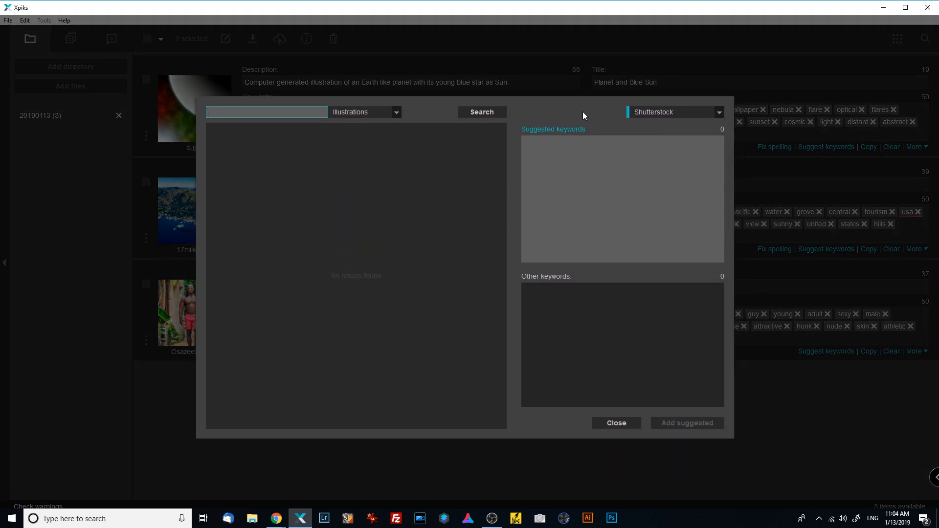
left_click(713, 113)
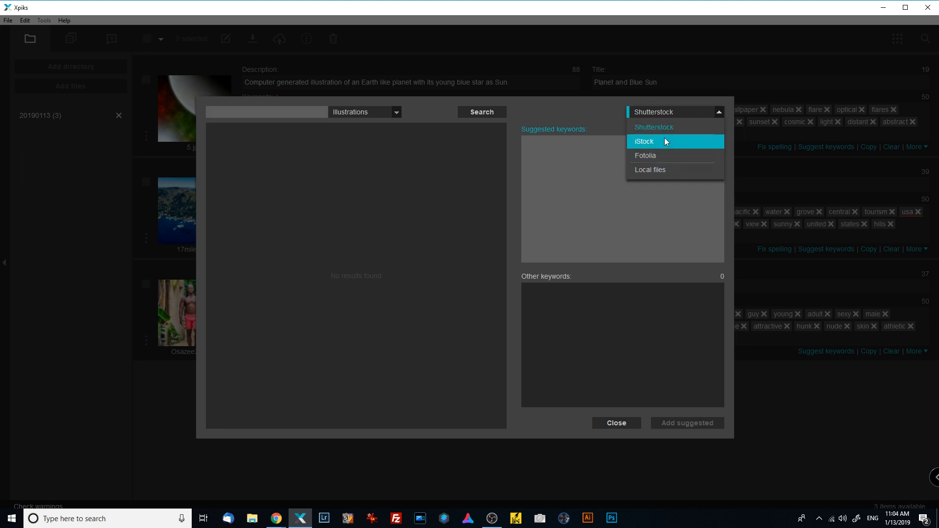
left_click(678, 127)
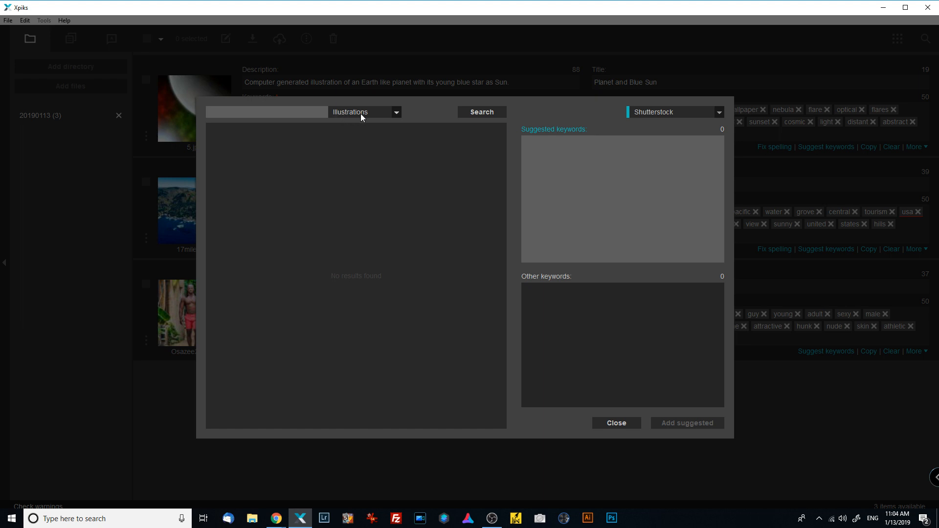
left_click(392, 113)
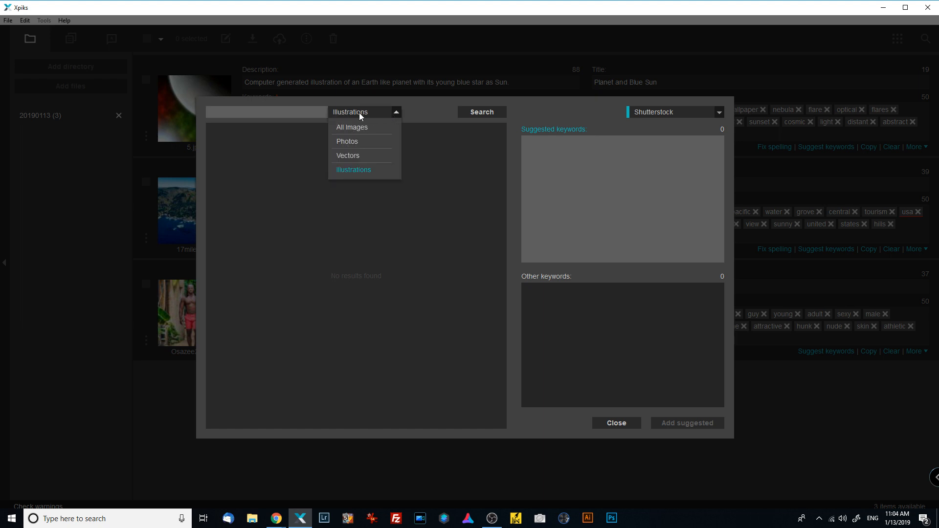
left_click(355, 169)
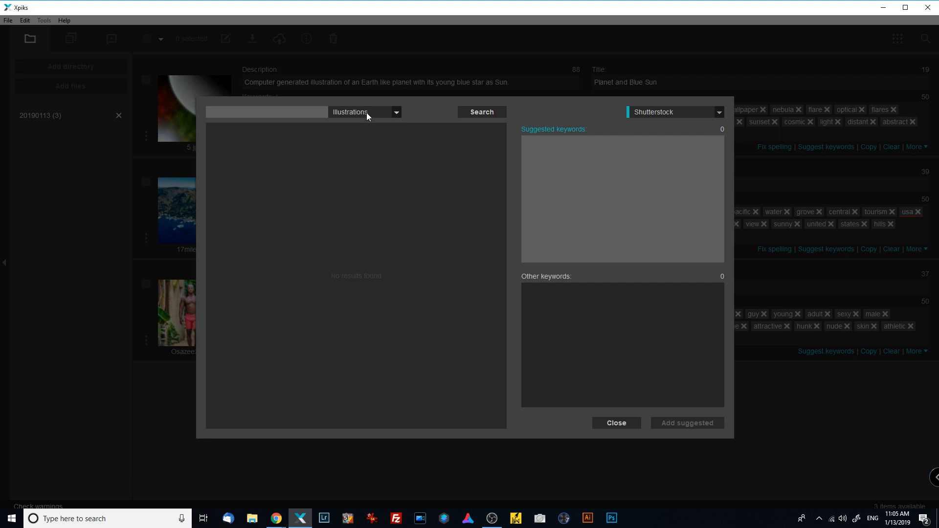
Step: Search Shutterstock illustrations for "planet, nebula, star" and check which other keyword sources are offered
left_click(301, 113)
type("planet, nebula, star")
left_click(465, 112)
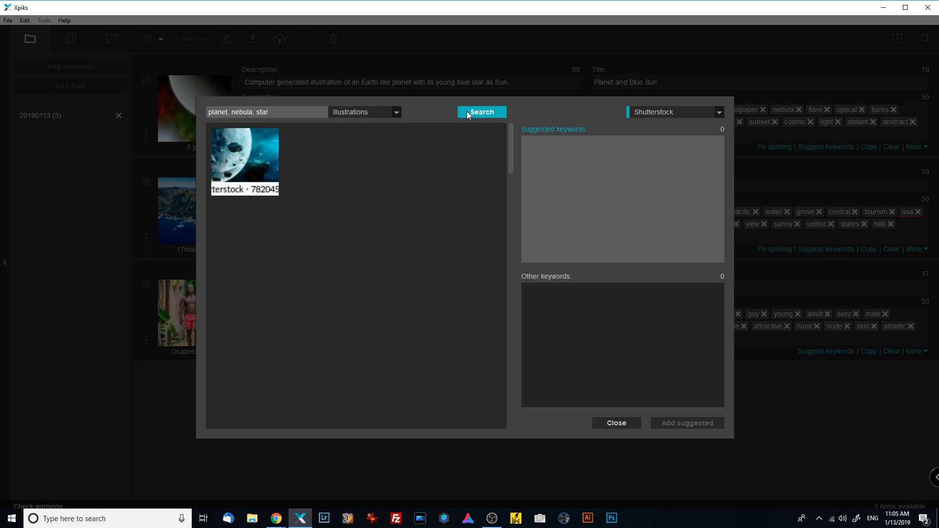
left_click(468, 113)
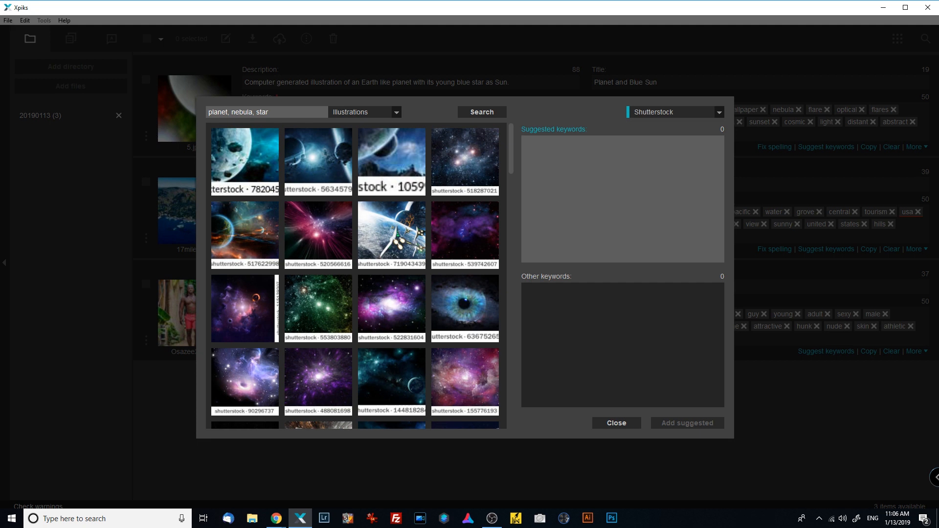
left_click(664, 111)
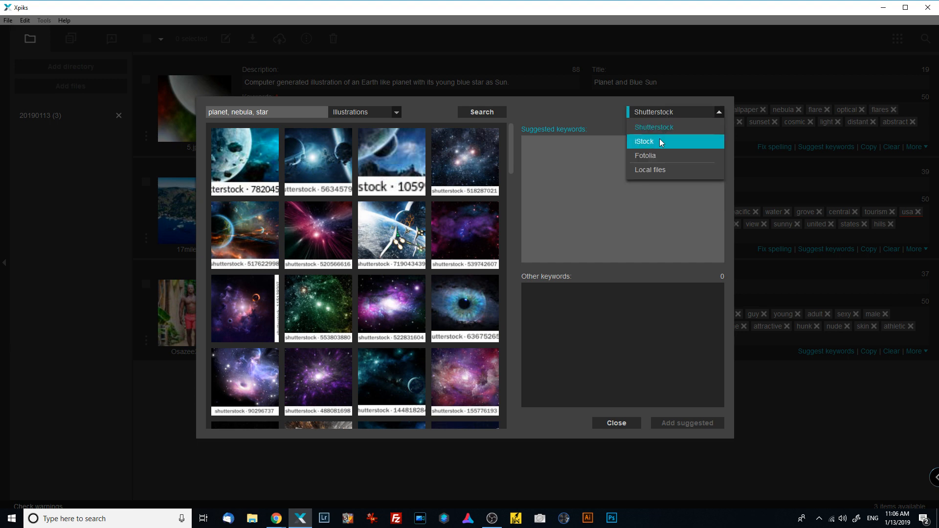
left_click(670, 101)
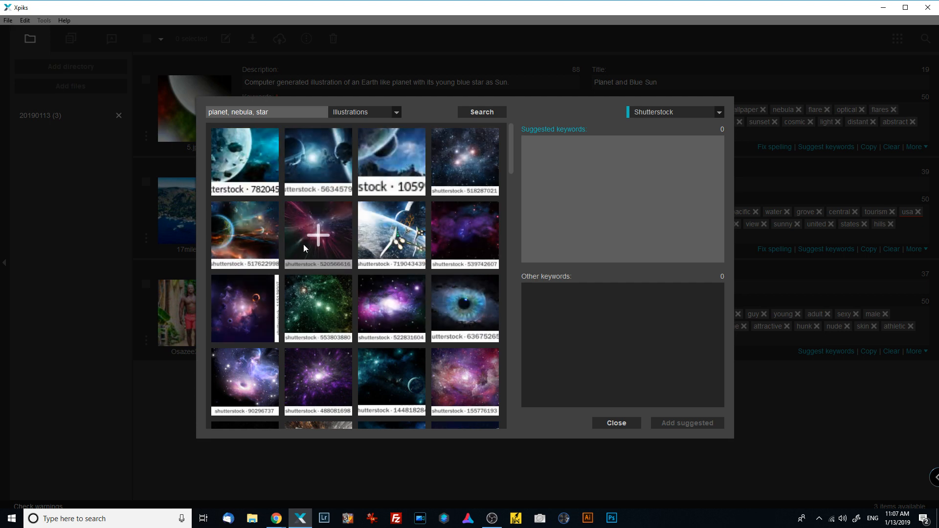
Step: Pick four planet illustrations from the results as keyword sources: the first two, the orange planet and the blue planet
left_click(315, 163)
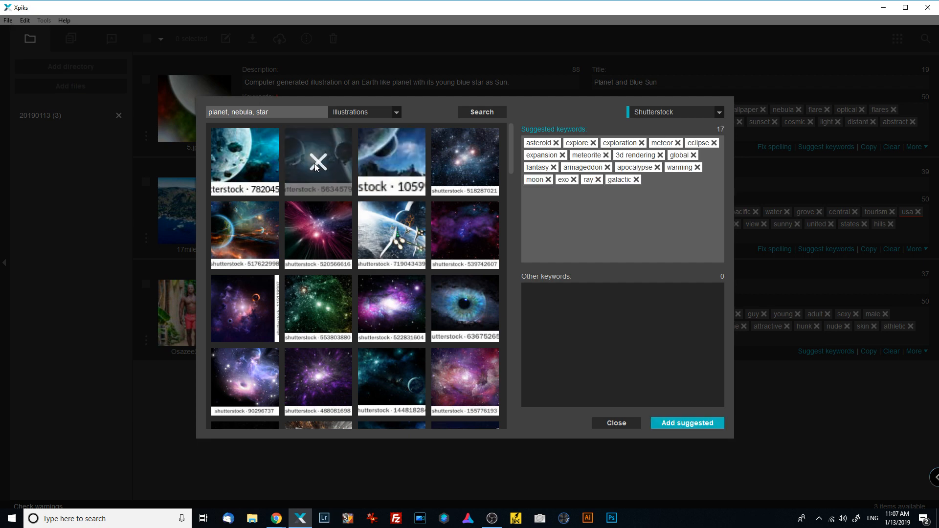
left_click(248, 160)
scroll(389, 240, "down", 3)
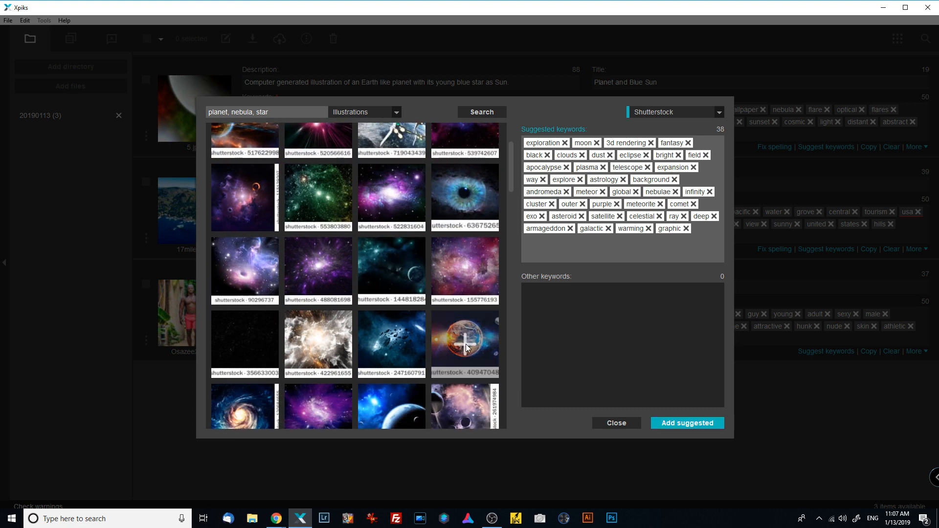
left_click(466, 348)
left_click(401, 411)
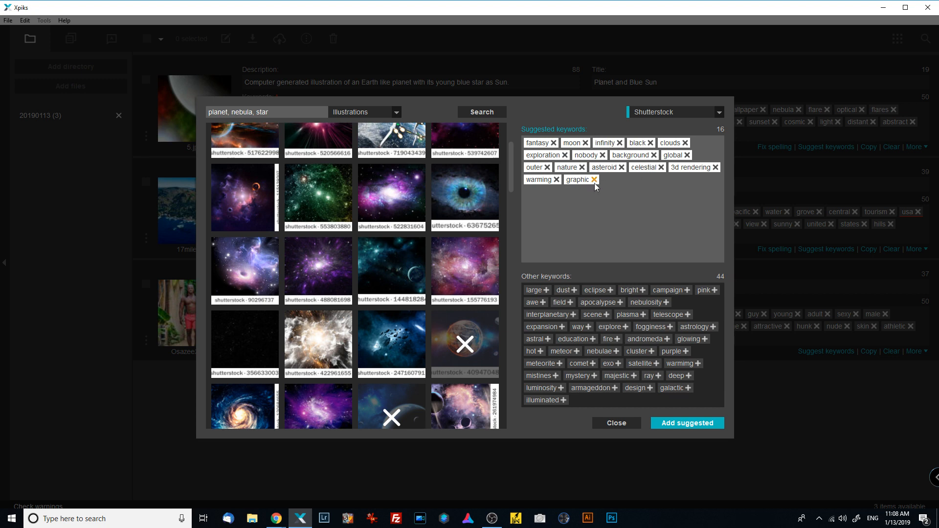
scroll(431, 277, "up", 2)
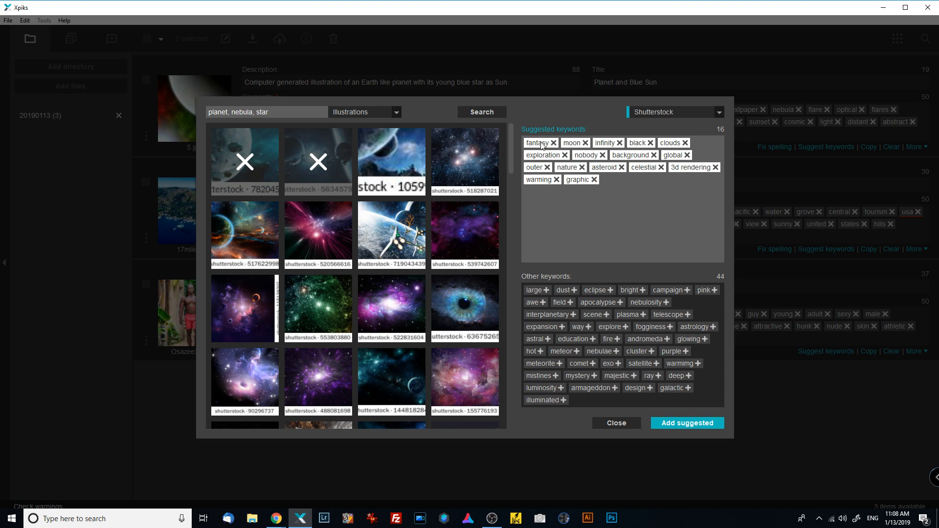
Step: Remove moon from the suggested keywords, include large, dust, bright, awe, field, interplanetary and scene, and close the suggestions without adding them
left_click(585, 144)
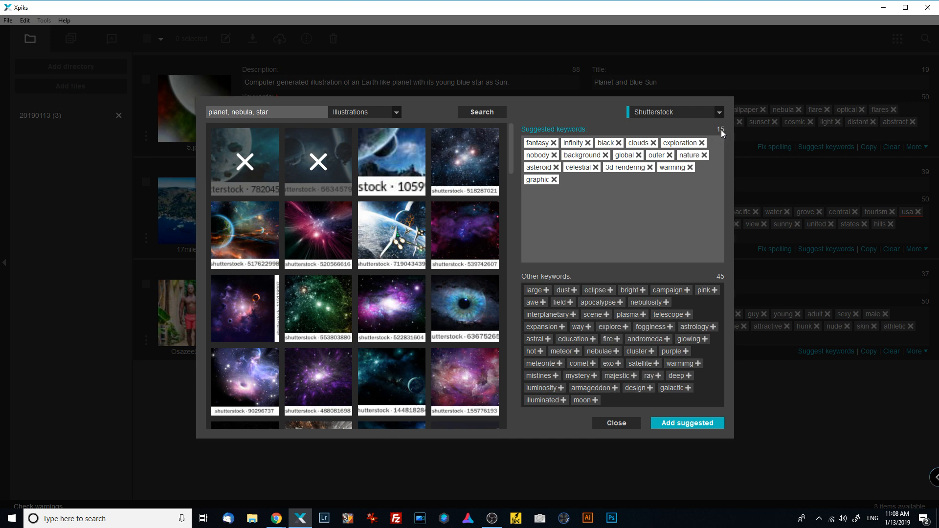
left_click(545, 290)
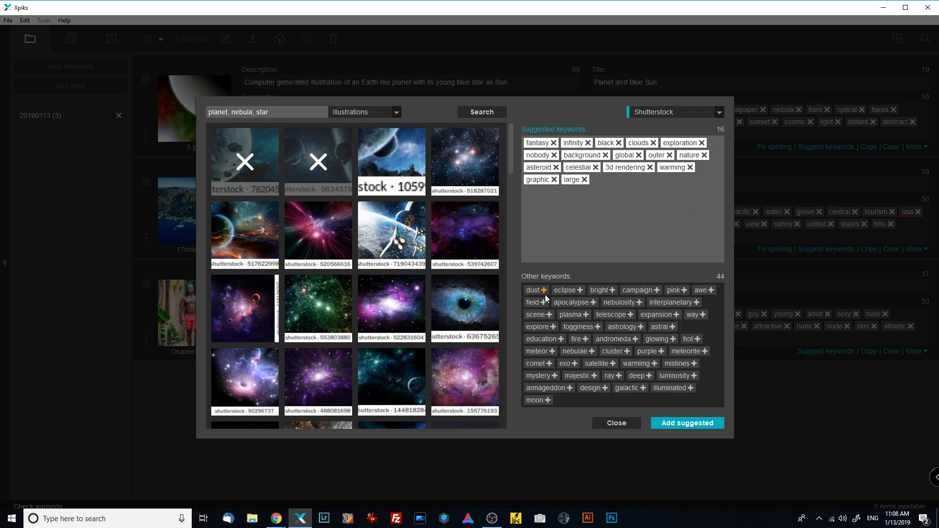
left_click(544, 291)
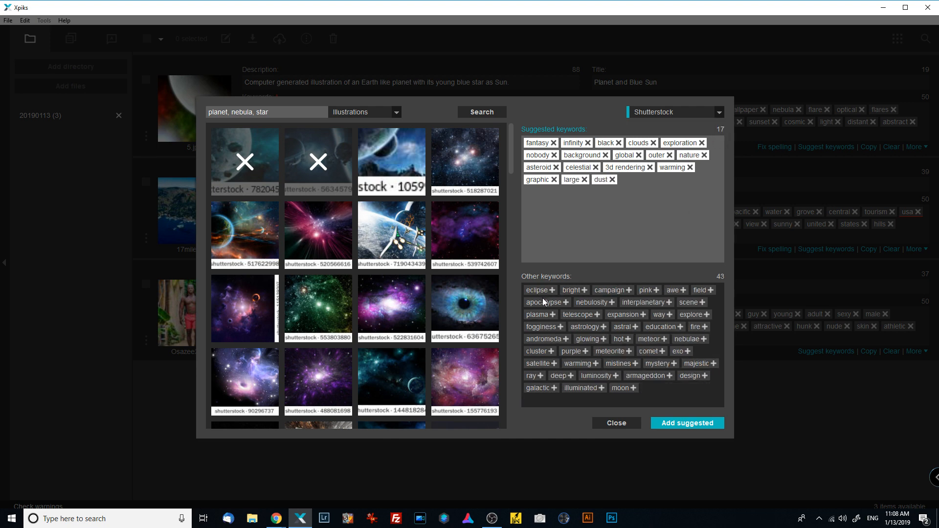
left_click(584, 292)
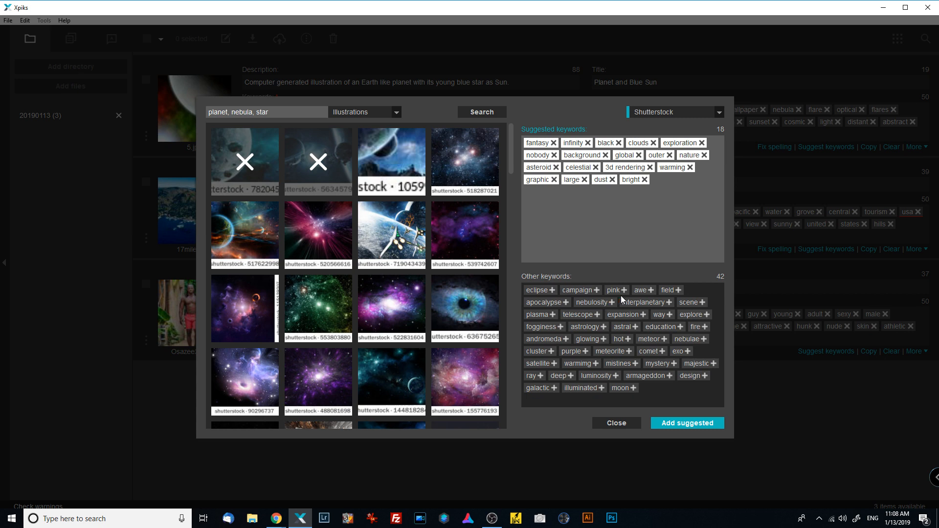
left_click(651, 292)
left_click(650, 291)
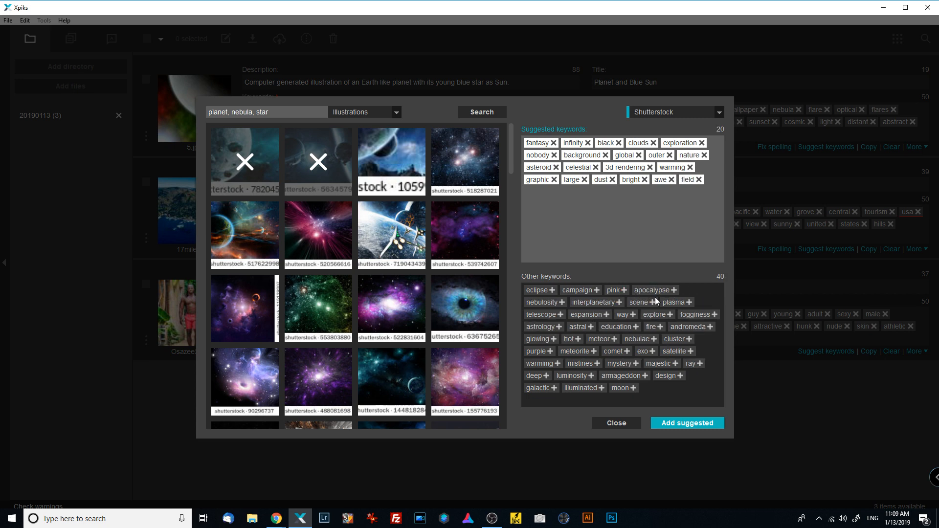
left_click(618, 303)
left_click(595, 303)
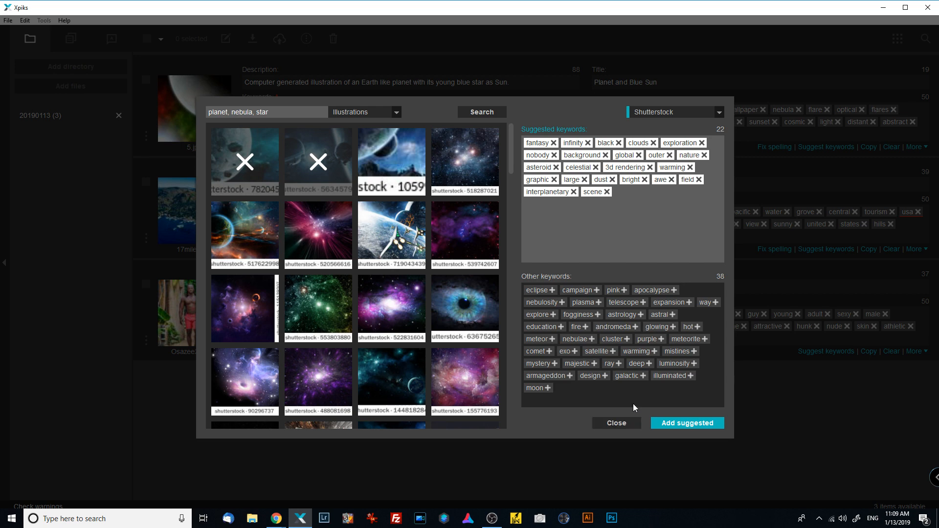
left_click(617, 423)
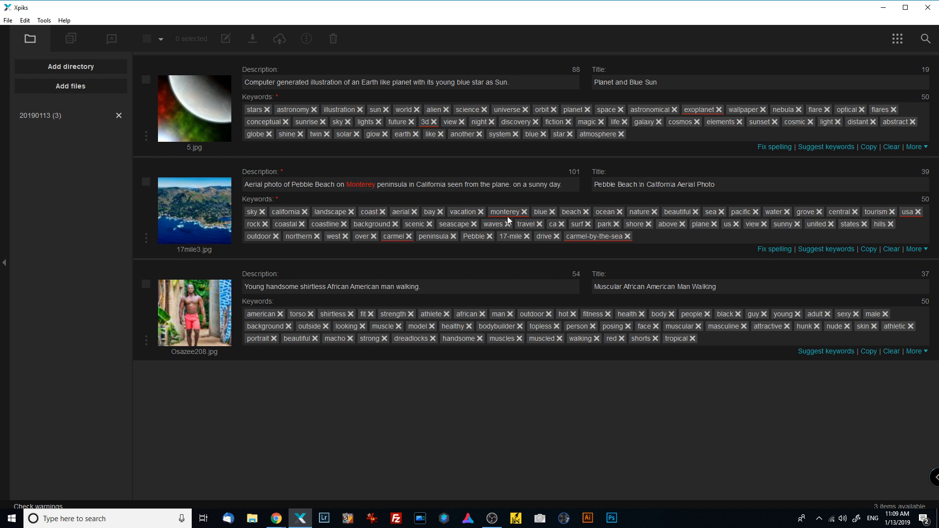
Step: Delete the period after "plane" in the description of 17mile3.jpg and export that image's metadata
left_click(364, 186)
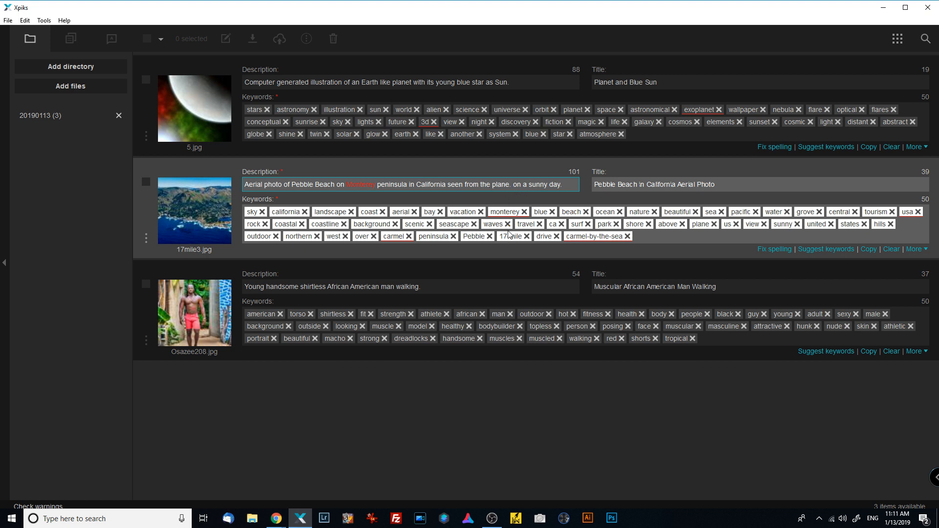
key("BackSpace")
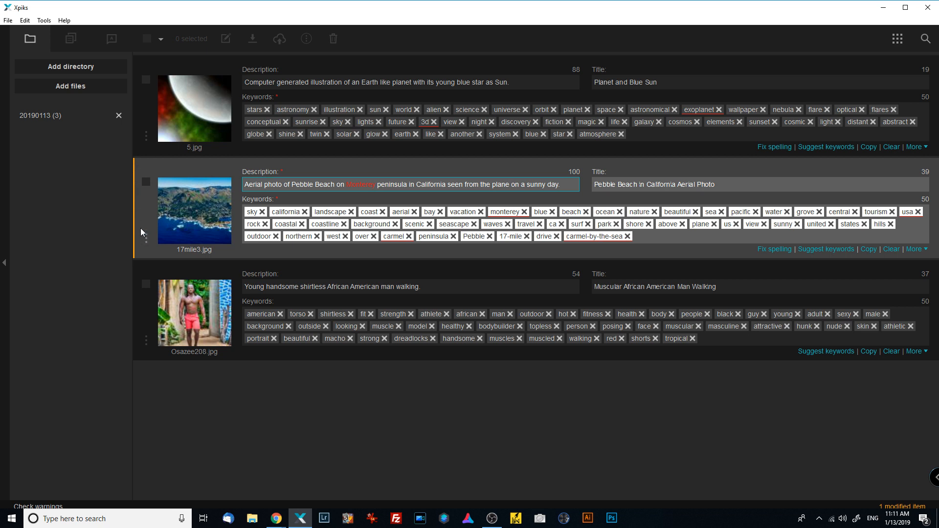
left_click(146, 182)
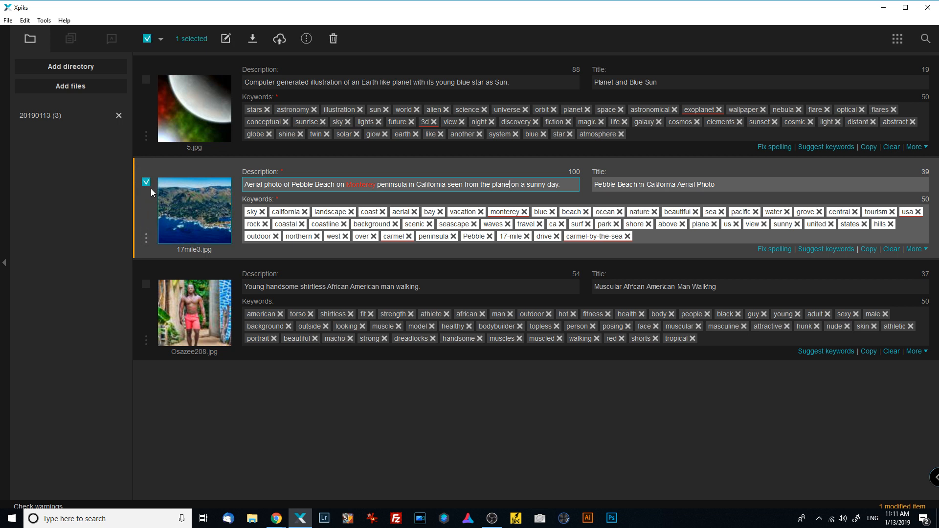
left_click(253, 39)
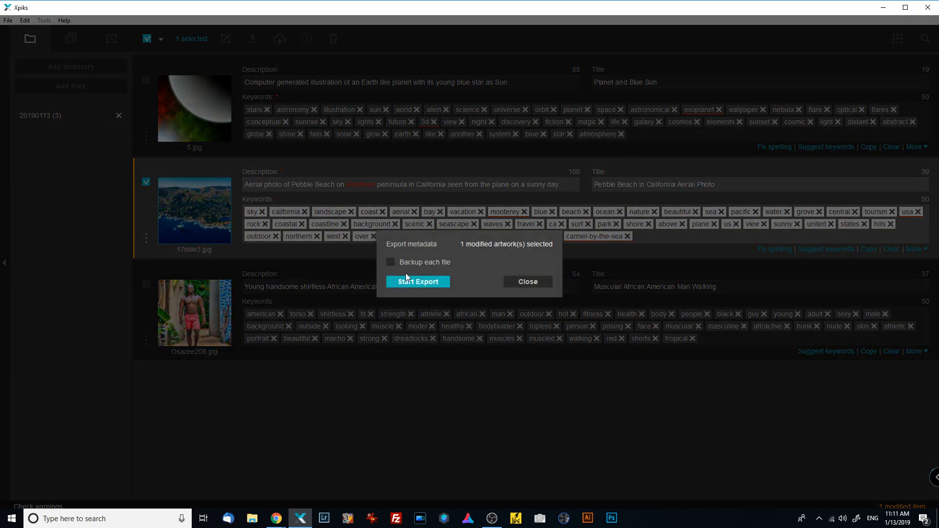
left_click(410, 282)
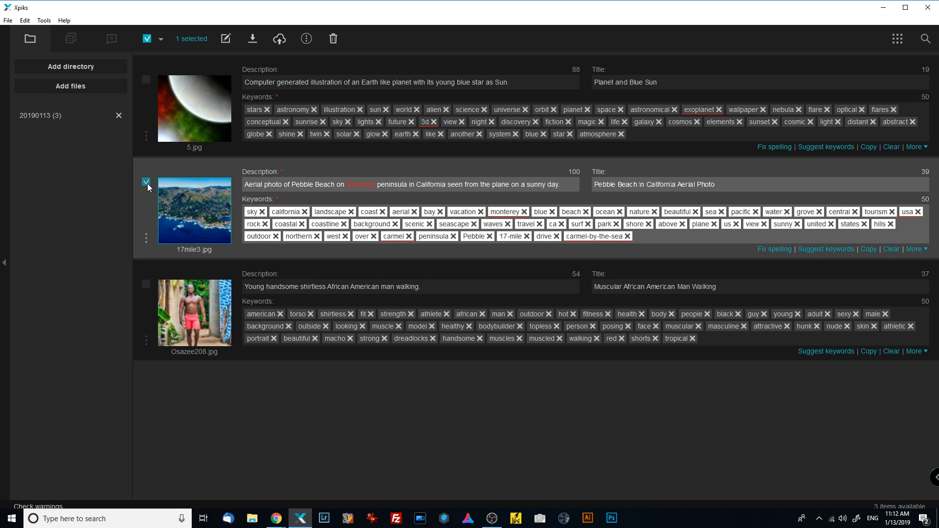
left_click(147, 182)
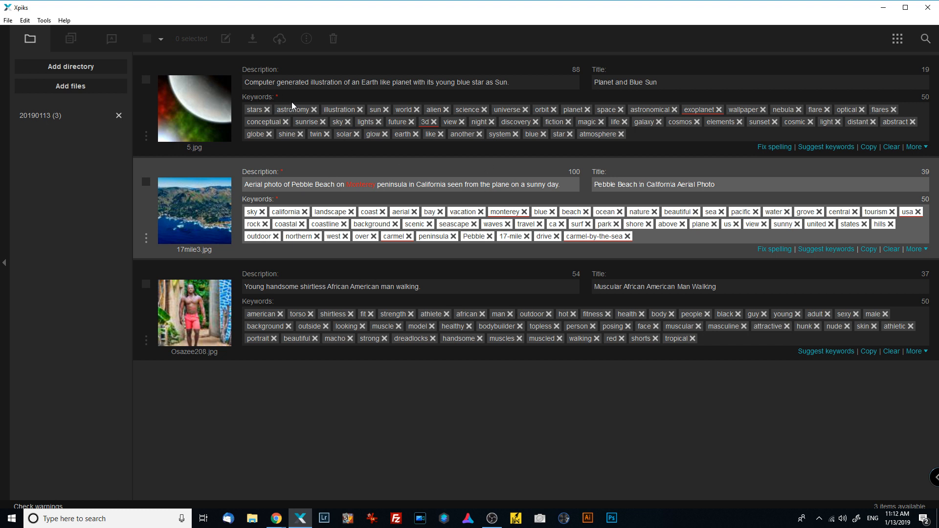
Step: Select 5.jpg, 17mile3.jpg and Osazee208.jpg and open the upload settings for them
left_click(146, 80)
left_click(145, 182)
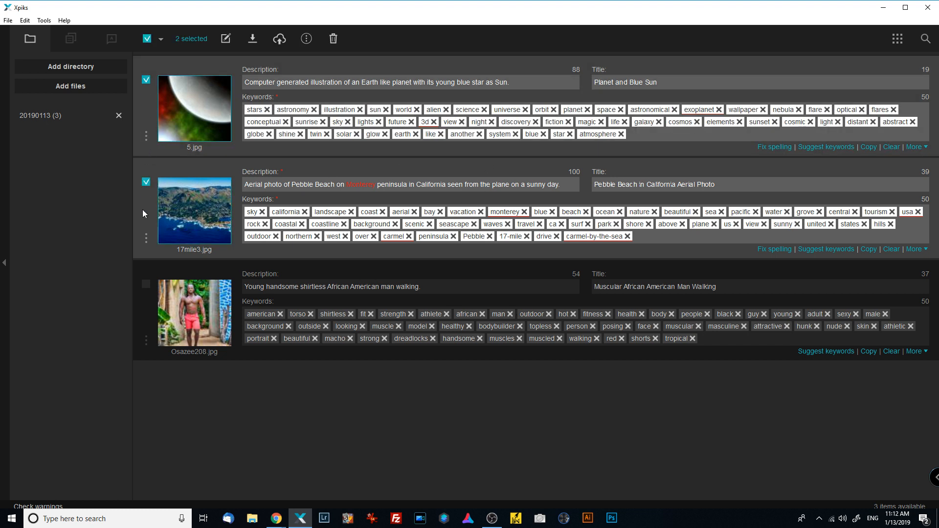
left_click(146, 285)
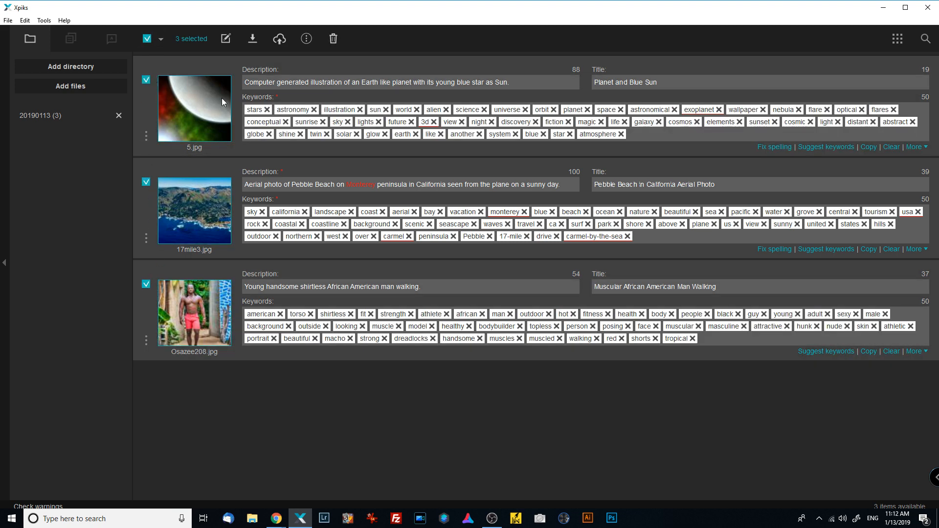
left_click(280, 39)
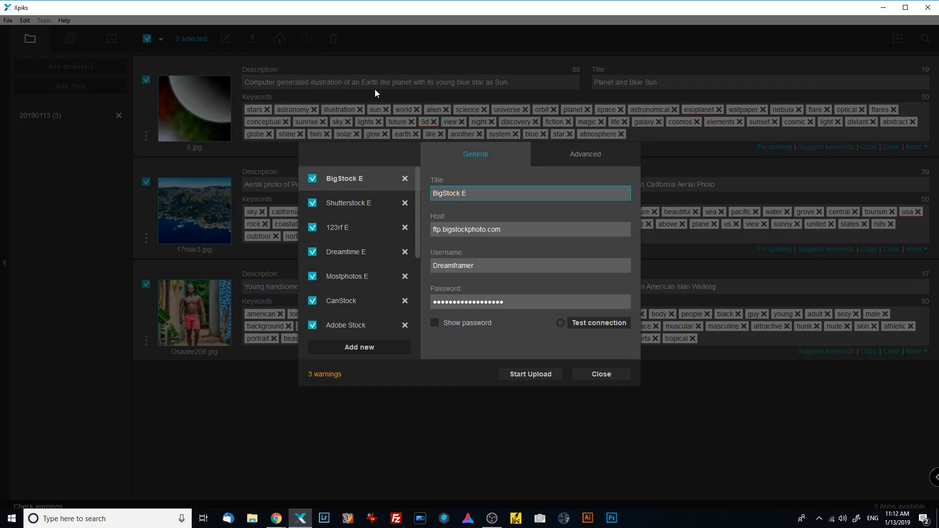
Step: Disable the upload hosts other than Shutterstock E and display the connection settings of Shutterstock E
mouse_move(418, 183)
left_mouse_down()
mouse_move(412, 278)
mouse_move(421, 181)
left_mouse_up()
left_click_drag(417, 185, 413, 274)
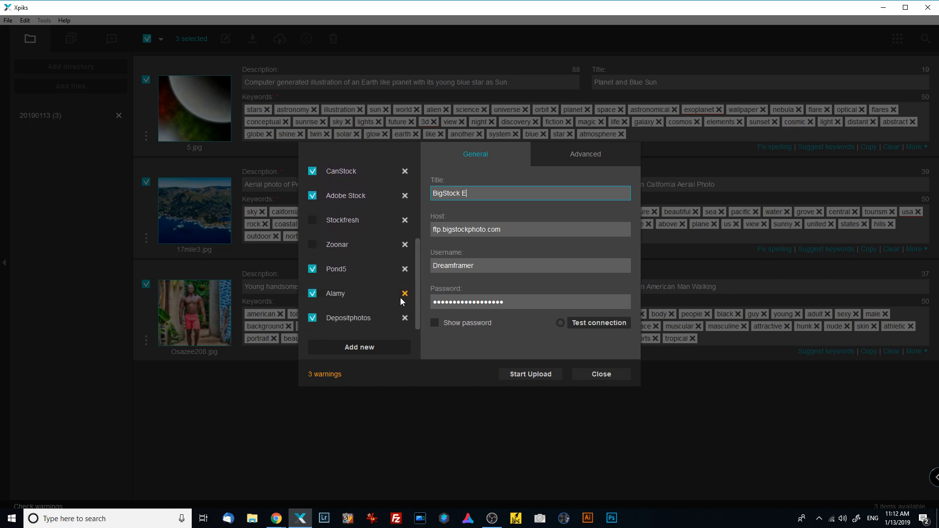
left_click(312, 294)
left_click(312, 269)
left_click(312, 196)
scroll(328, 254, "up", 5)
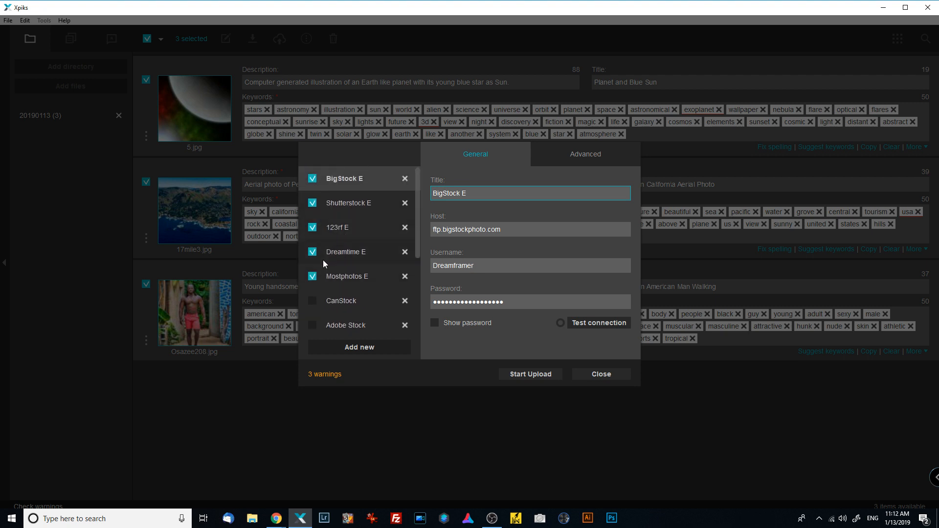
left_click(312, 228)
left_click(312, 179)
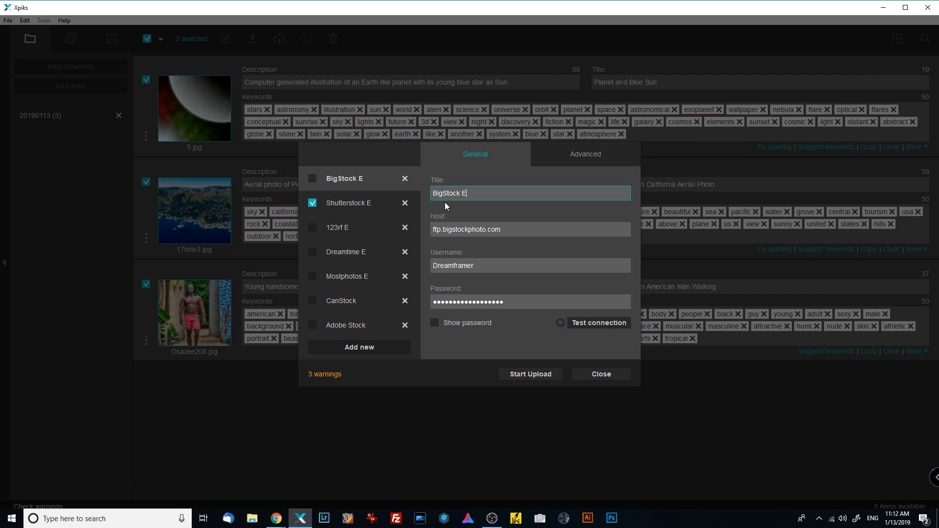
left_click(368, 202)
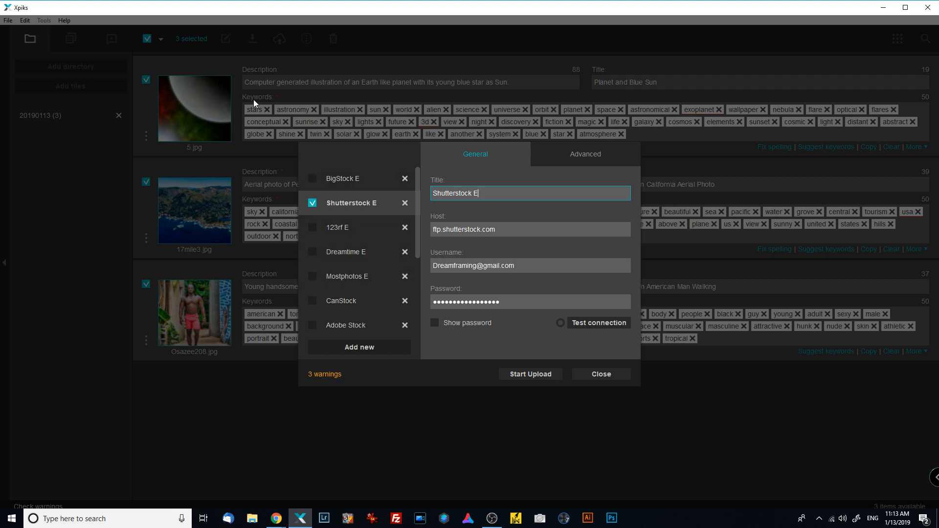
Step: Re-enable the BigStock E, 123rf E, Dreamtime E, Mostphotos E and CanStock upload hosts
left_click(313, 180)
left_click(313, 252)
left_click(313, 276)
left_click(313, 300)
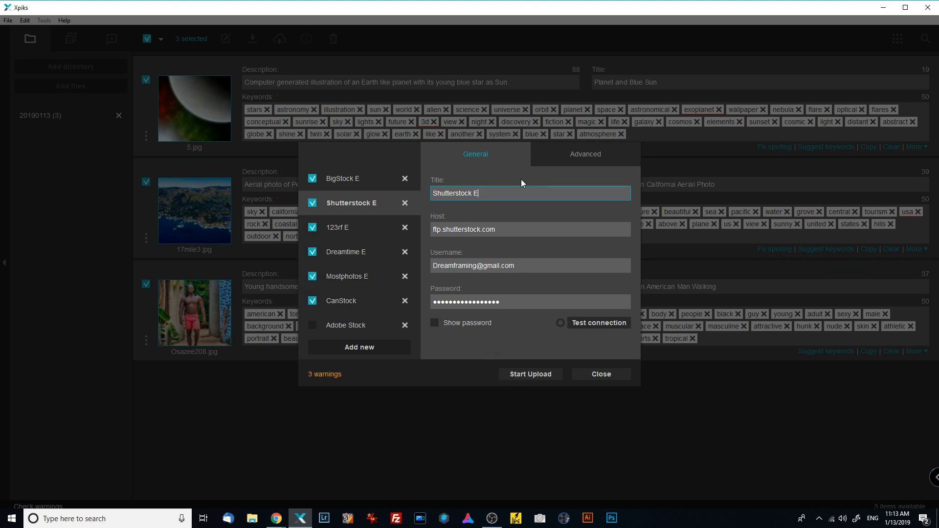
Step: Disable the BigStock E, 123rf E, Dreamtime E, Mostphotos E and CanStock upload hosts, leaving only Shutterstock E enabled
left_click(312, 179)
left_click(312, 227)
left_click(312, 252)
left_click(312, 277)
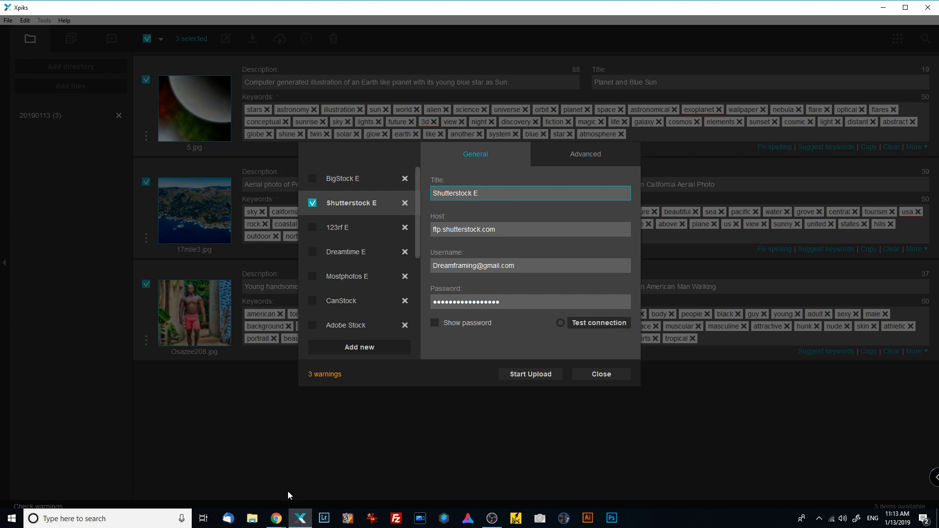
Step: Switch to Chrome and open the Shutterstock contributor upload page from the Stock Upload bookmarks in a new window
left_click(278, 520)
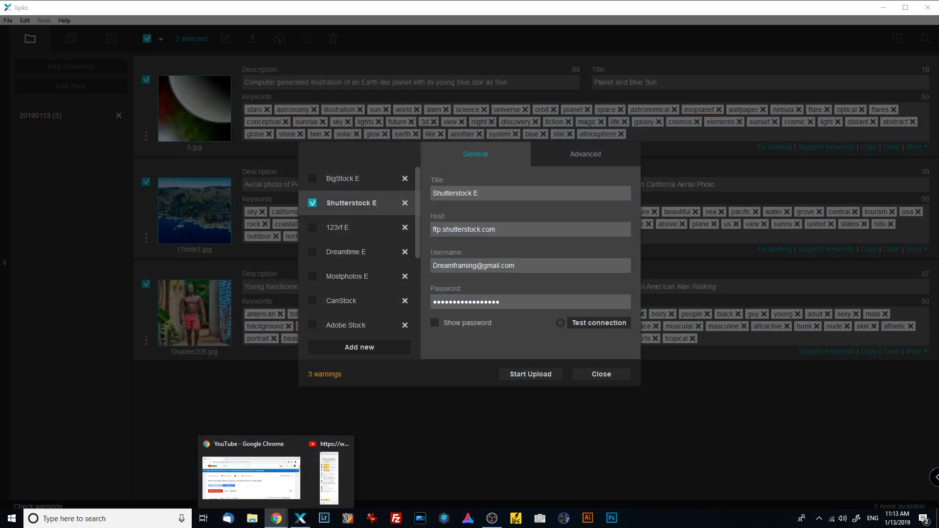
left_click_drag(938, 61, 531, 78)
left_click(668, 75)
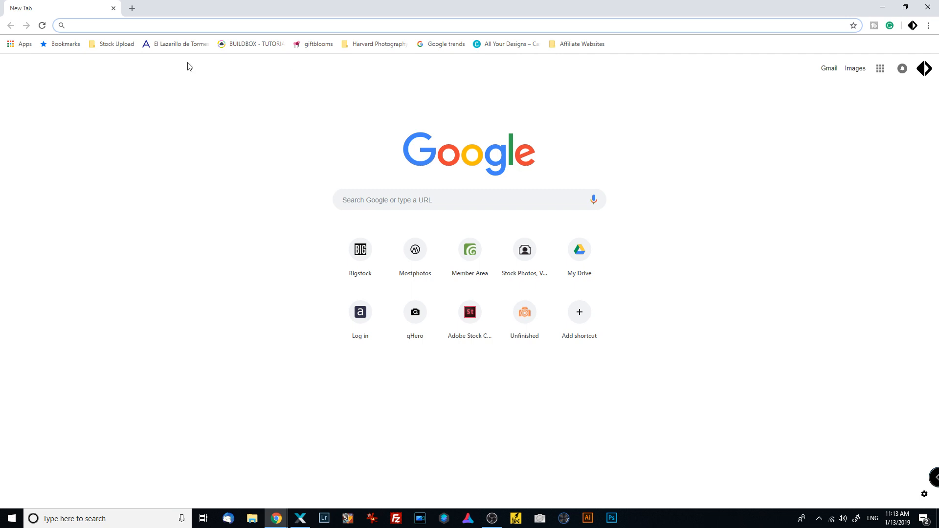
left_click(116, 47)
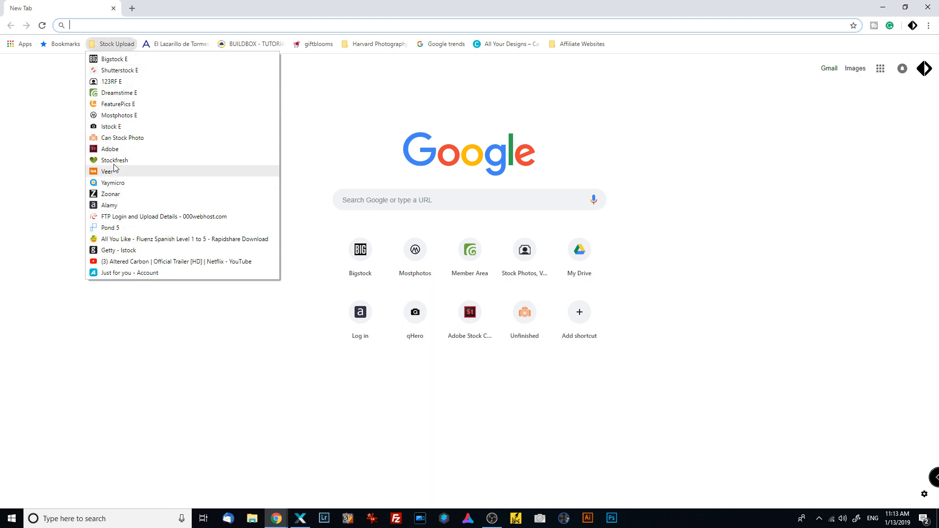
left_click(121, 73)
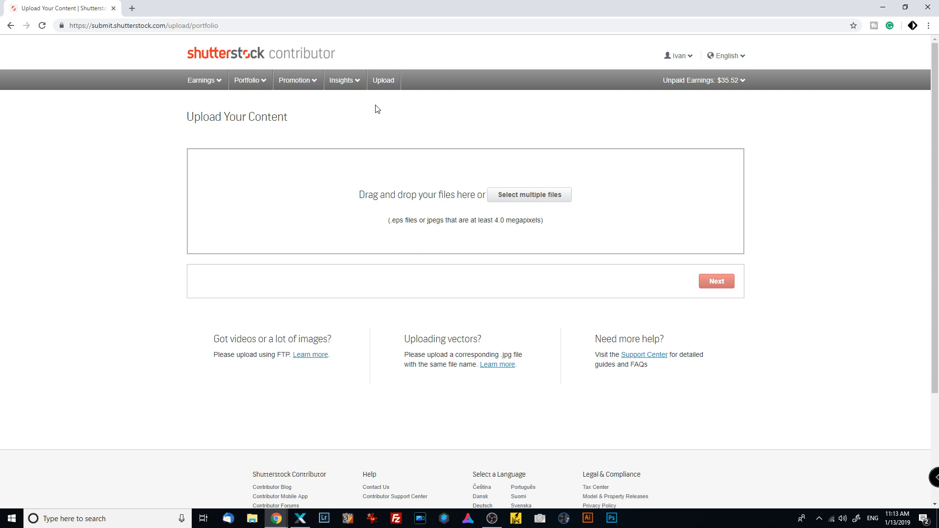
left_click(264, 81)
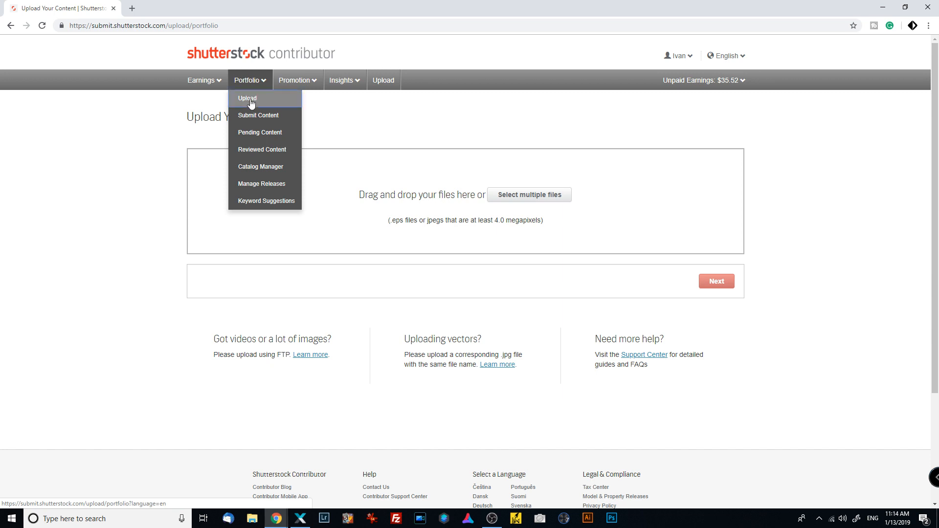
left_click(249, 100)
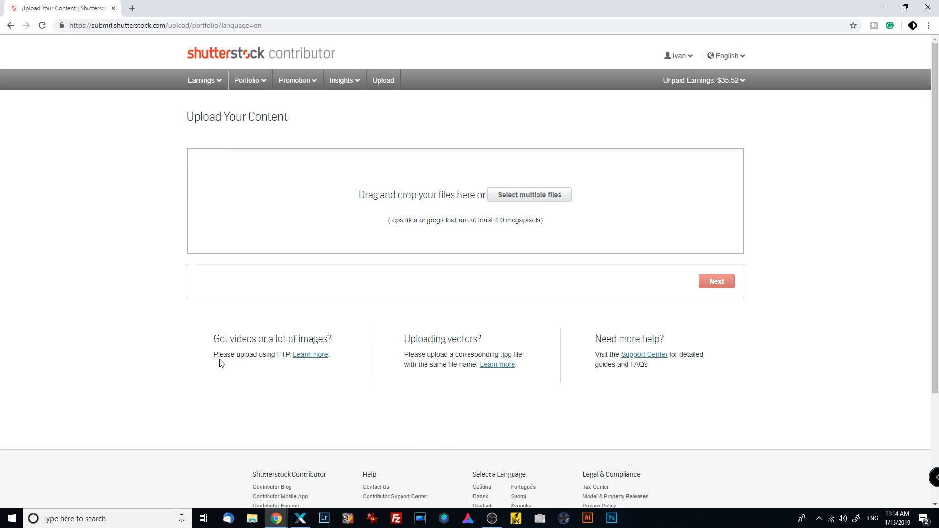
Step: Display Shutterstock's FTP upload instructions and briefly check the Shutterstock E connection settings in Xpiks
left_click_drag(277, 355, 290, 353)
left_click(313, 355)
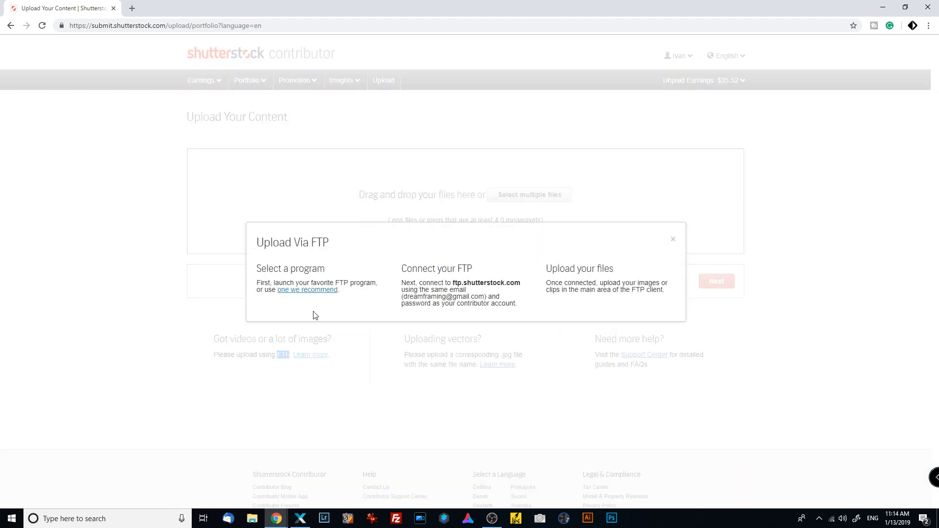
left_click(300, 519)
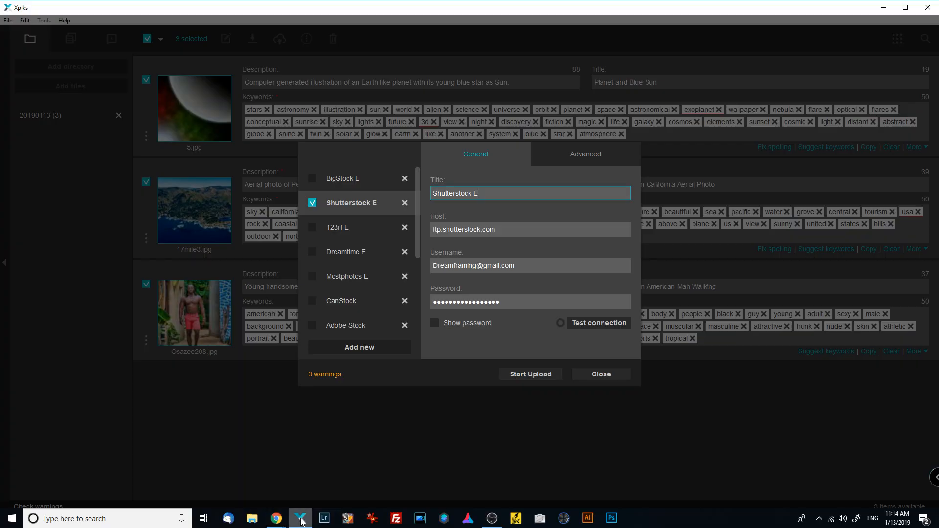
left_click(300, 518)
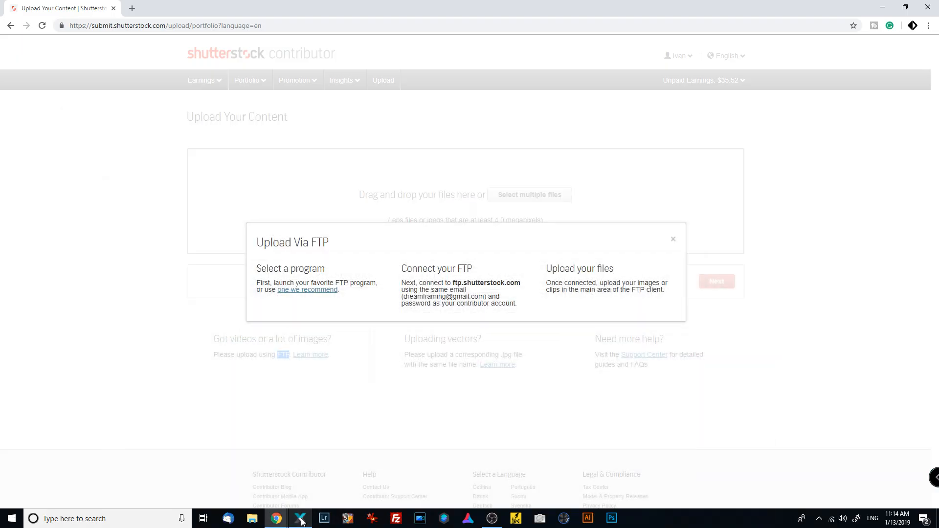
Step: Switch to FileZilla, connect to the saved Adobe Stock site, then disconnect and close the program
left_click(397, 519)
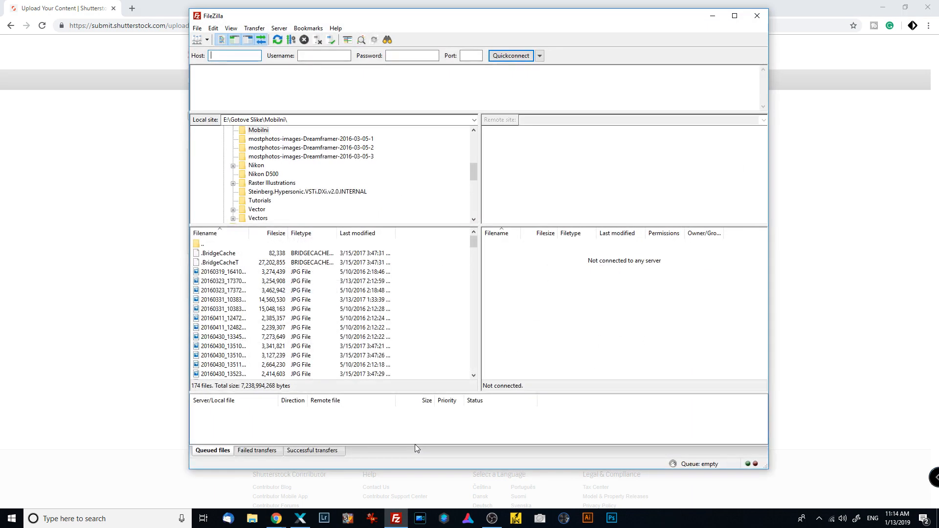
left_click(207, 39)
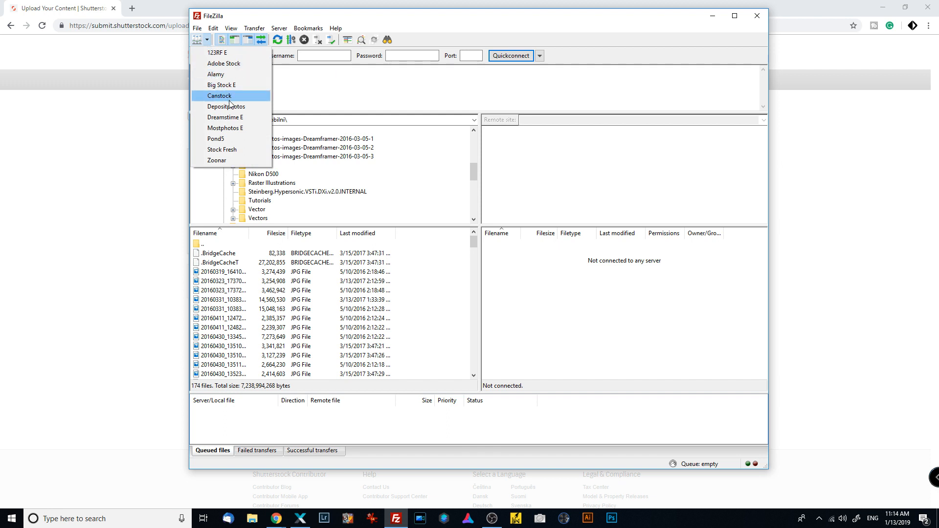
left_click(227, 67)
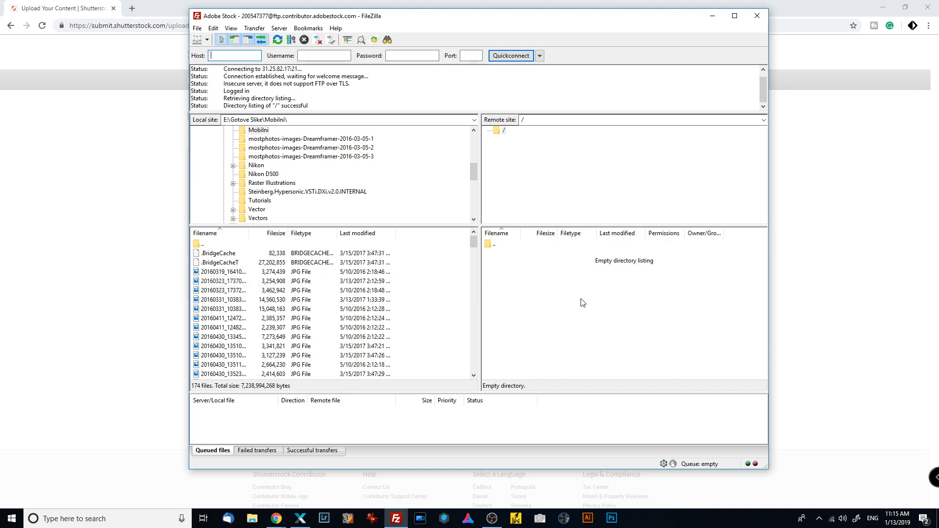
left_click(318, 43)
left_click(757, 15)
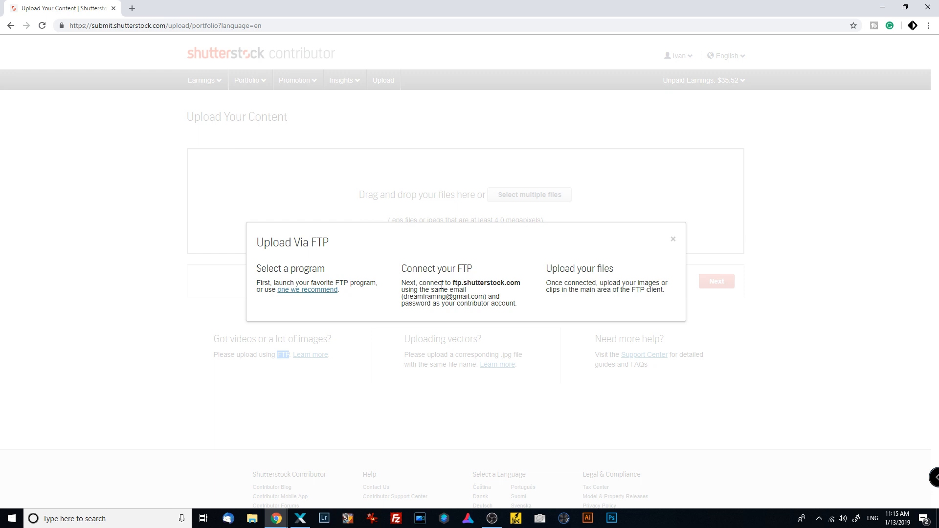
Step: Reopen Shutterstock's FTP upload instructions and examine the host address and login e-mail given for the connection
left_click(208, 327)
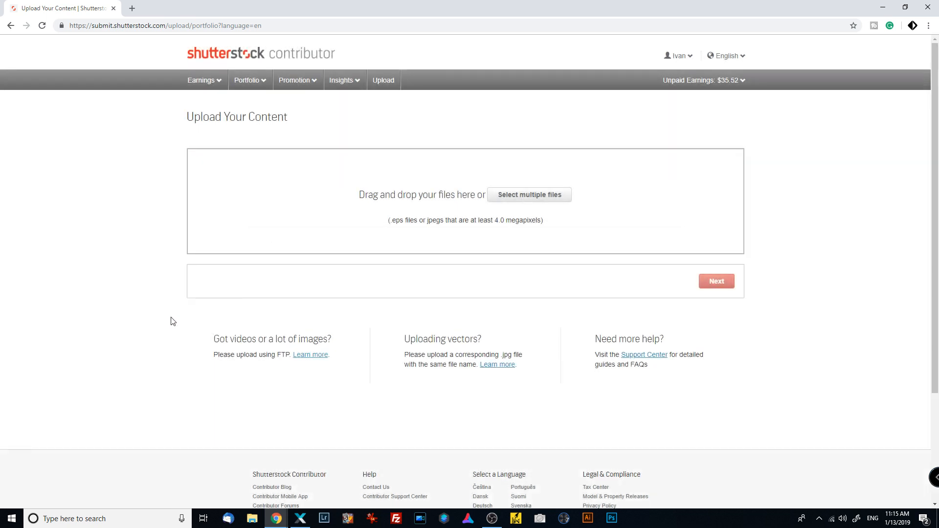
left_click(302, 356)
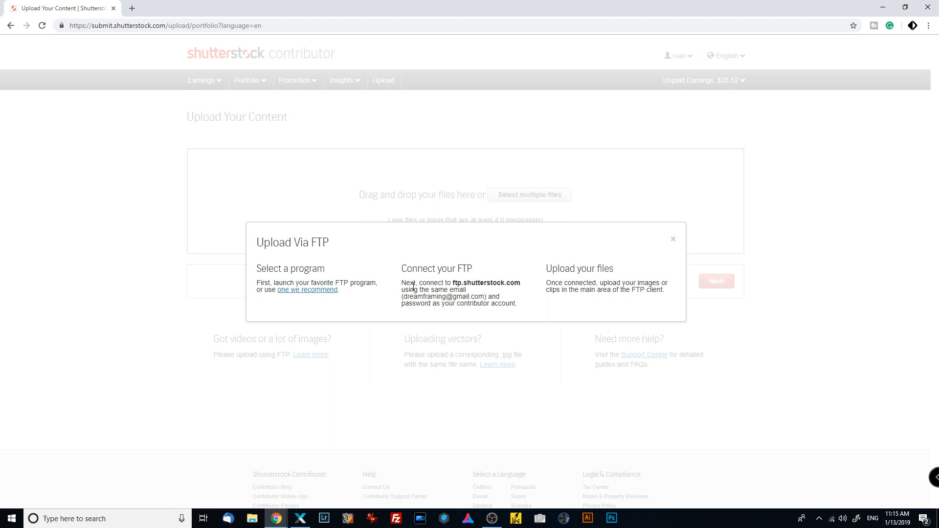
left_click_drag(453, 284, 521, 284)
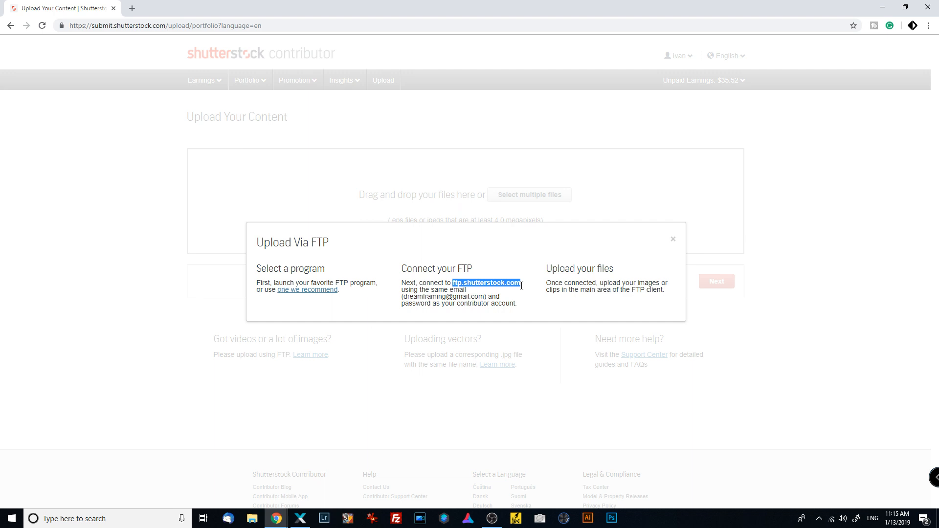
left_click_drag(402, 297, 483, 296)
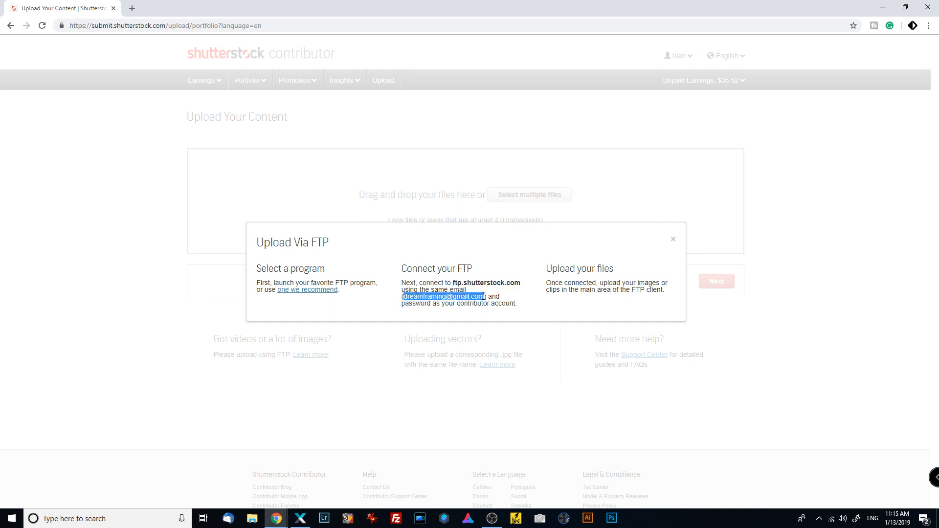
left_click(463, 313)
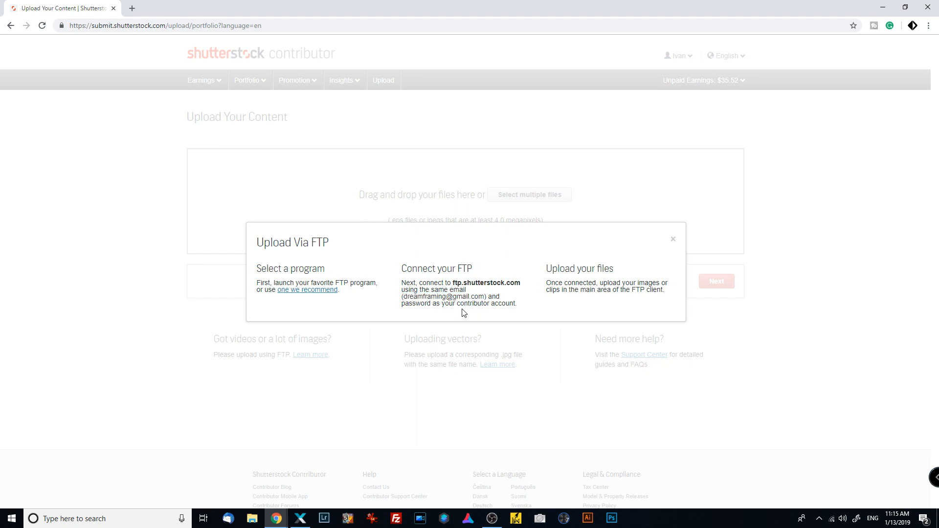
Step: Switch to Xpiks and compare the Shutterstock E host address with the one in Shutterstock's FTP instructions in Chrome
left_click(301, 519)
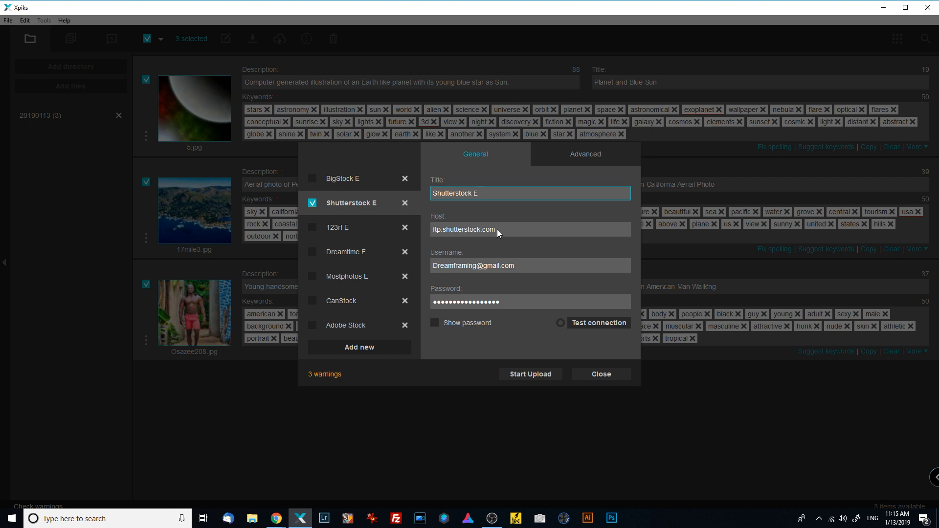
left_click_drag(496, 230, 454, 229)
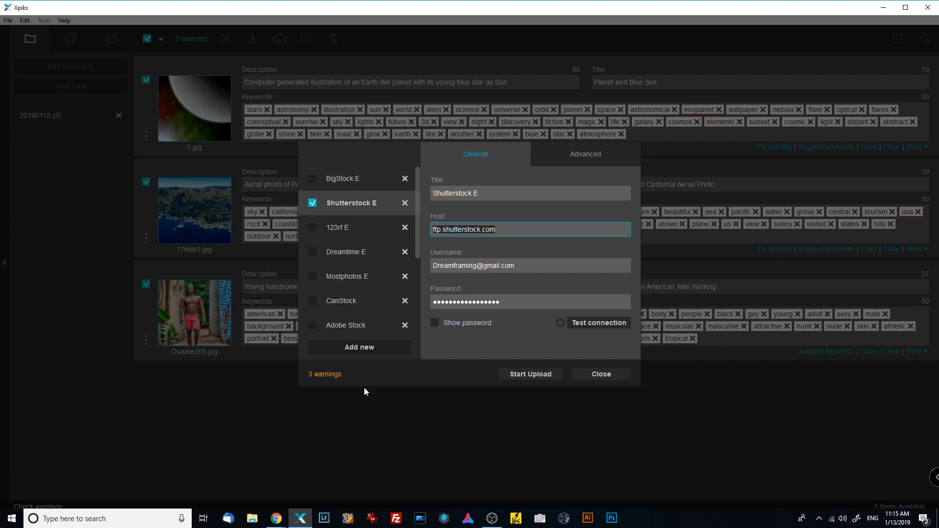
left_click(276, 518)
left_click(335, 480)
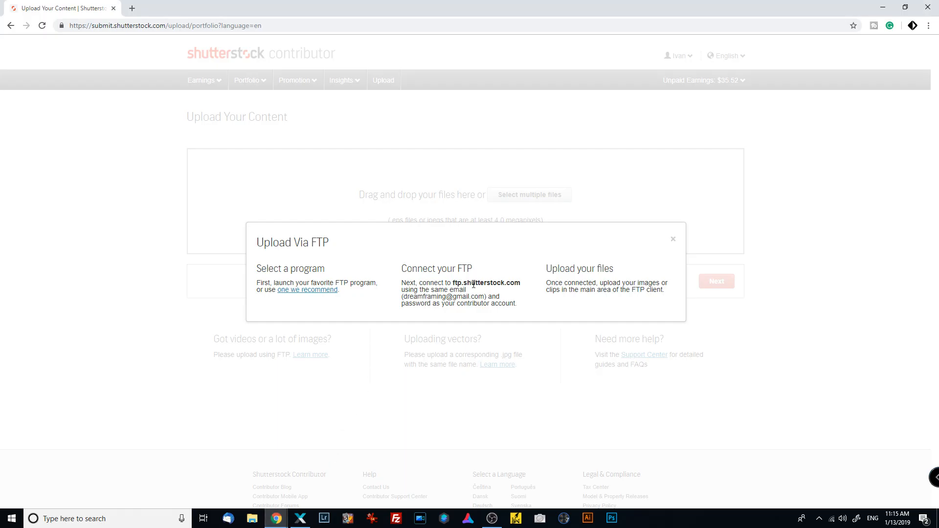
Step: Switch back to Xpiks, test the connection of the Shutterstock E host and close the upload settings
left_click(306, 515)
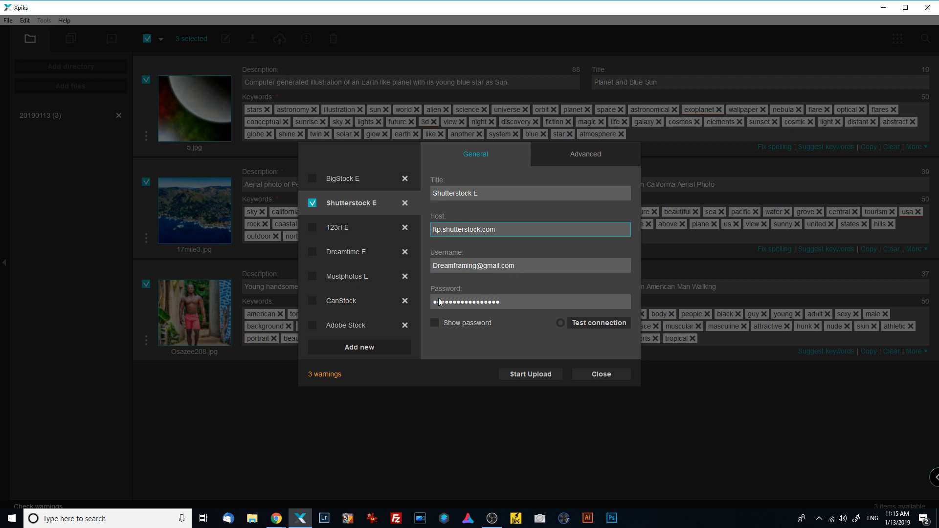
left_click(585, 324)
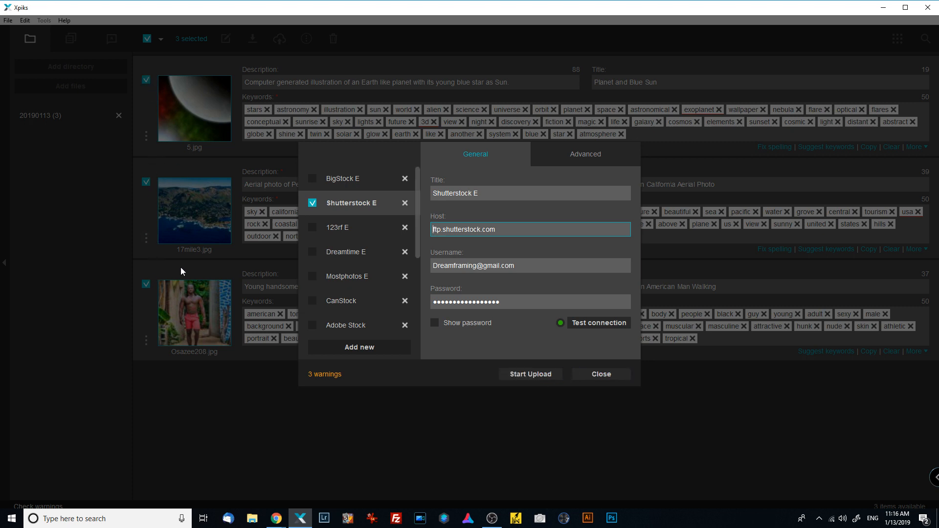
left_click(591, 374)
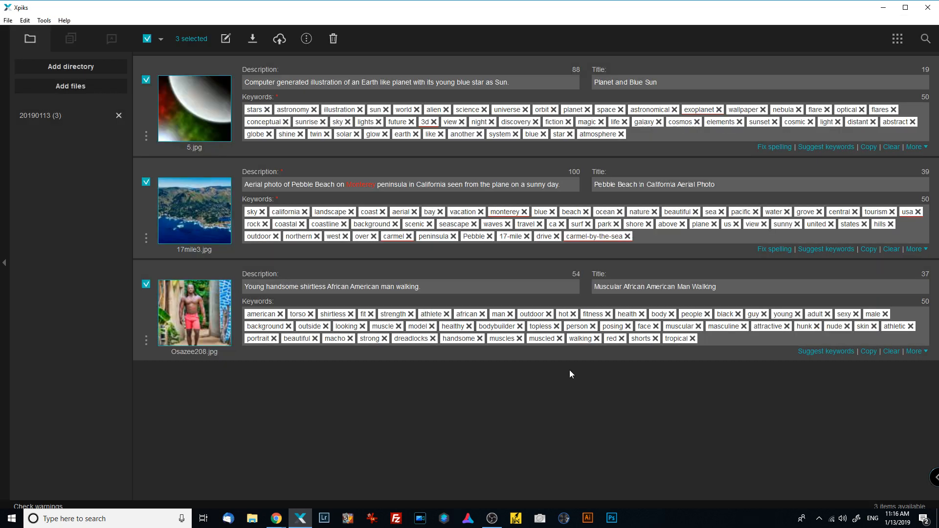
Step: Switch to Shutterstock's upload page in Chrome, dismiss the FTP instructions and open the file chooser for multiple files
mouse_move(276, 519)
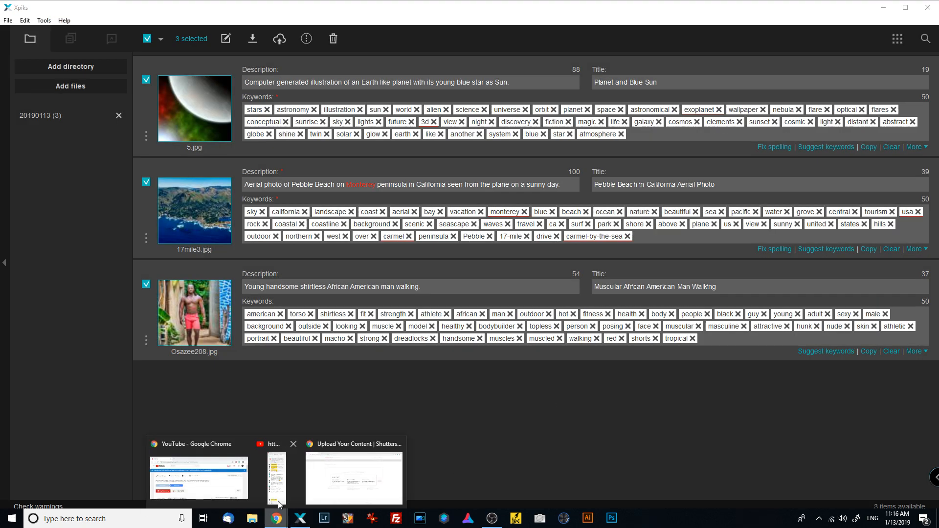
left_click(350, 462)
left_click(120, 258)
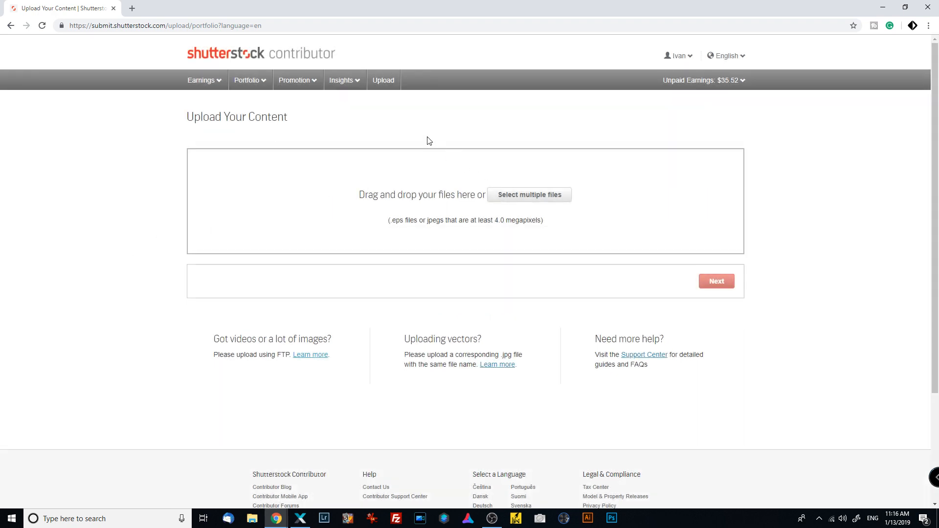
left_click(516, 195)
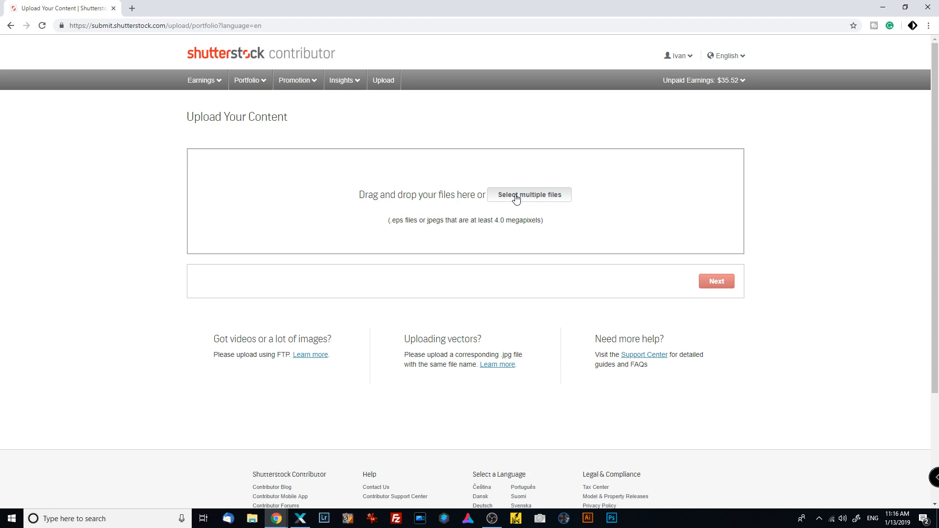
mouse_move(258, 83)
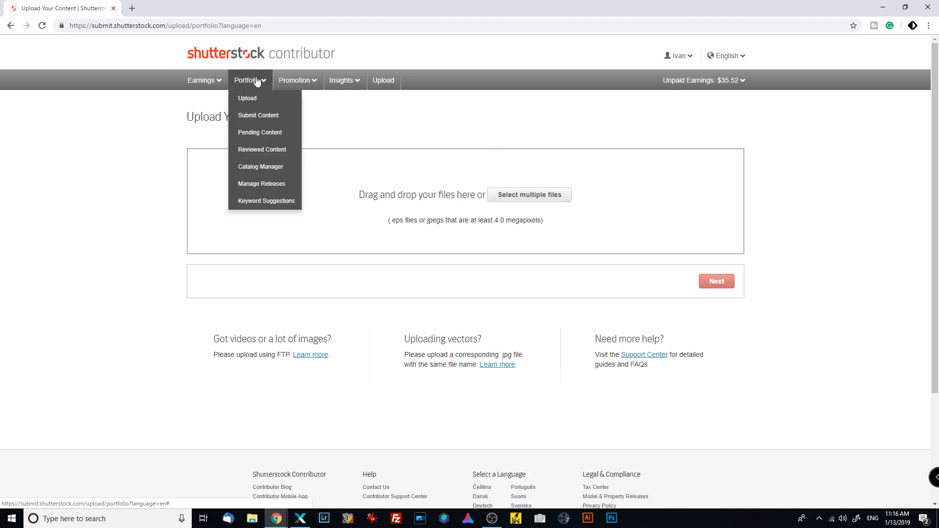
left_click(531, 198)
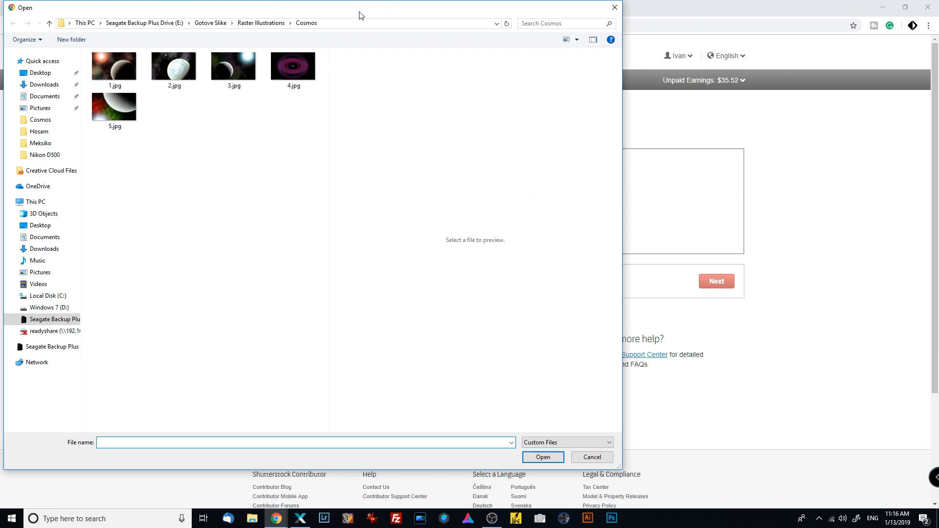
Step: Upload 5.jpg, 17mile3.jpg and the portrait JPG from the Dreamframer > Webinars > 20190113 folder on the Seagate Backup Plus drive
left_click(155, 25)
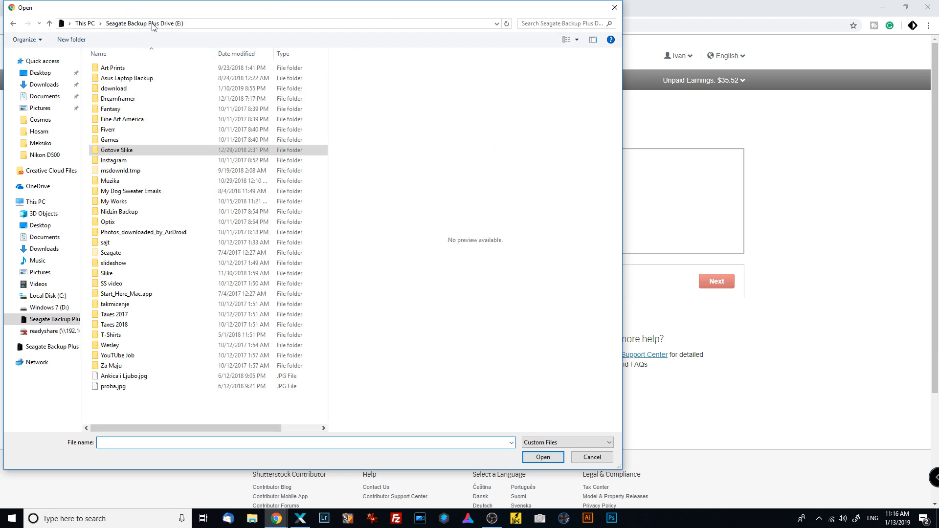
double_click(128, 101)
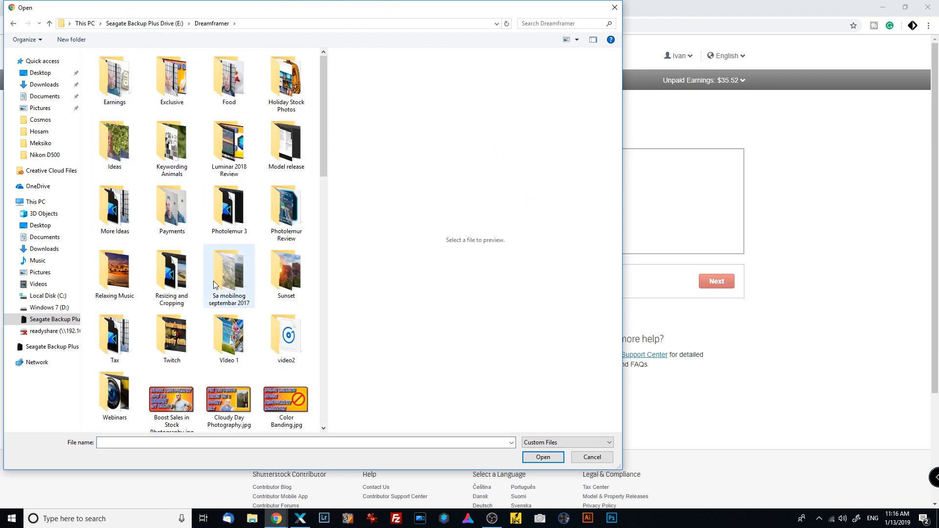
double_click(113, 396)
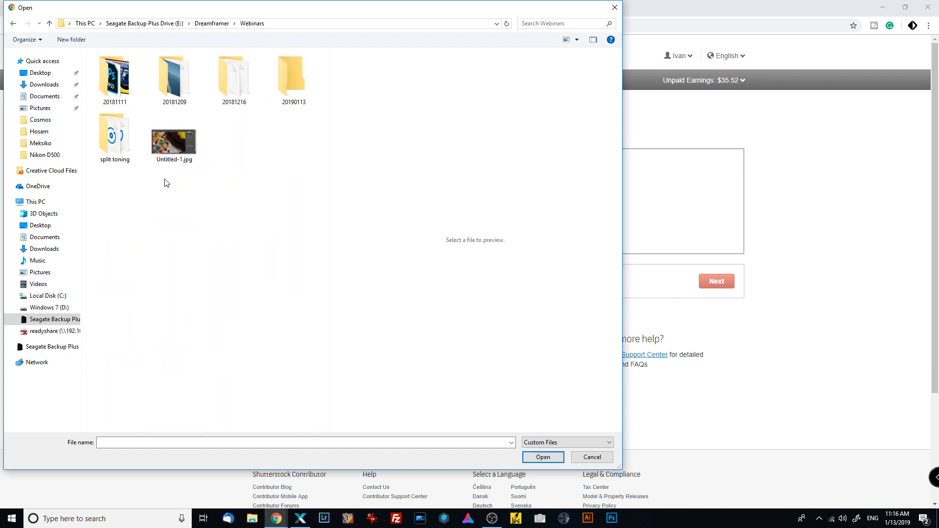
left_click(234, 75)
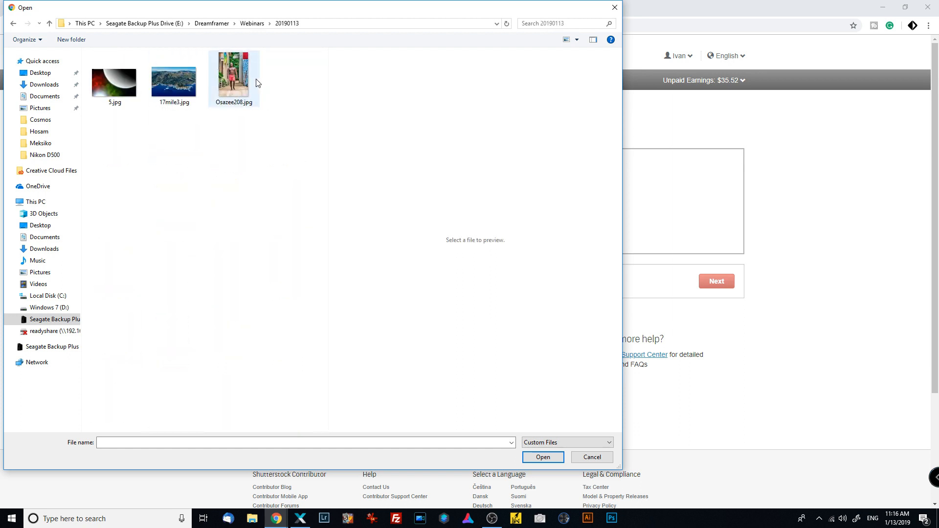
left_click(116, 81, "shift")
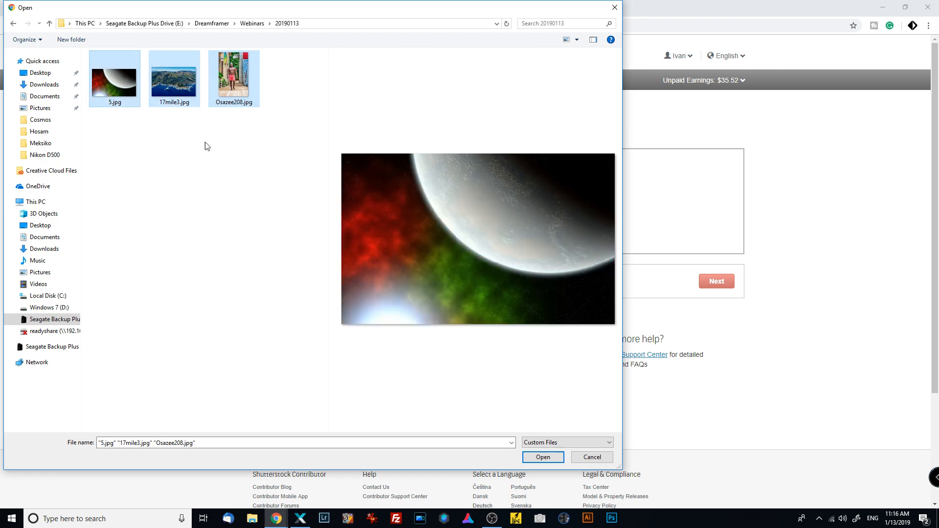
left_click(541, 457)
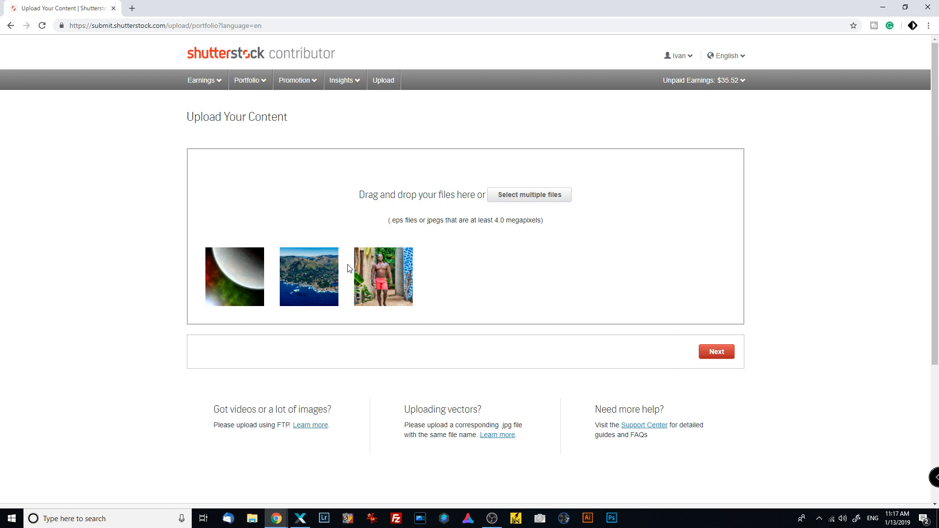
Step: Continue to Shutterstock's content submission page and reload it to list all the uploaded images
left_click(715, 352)
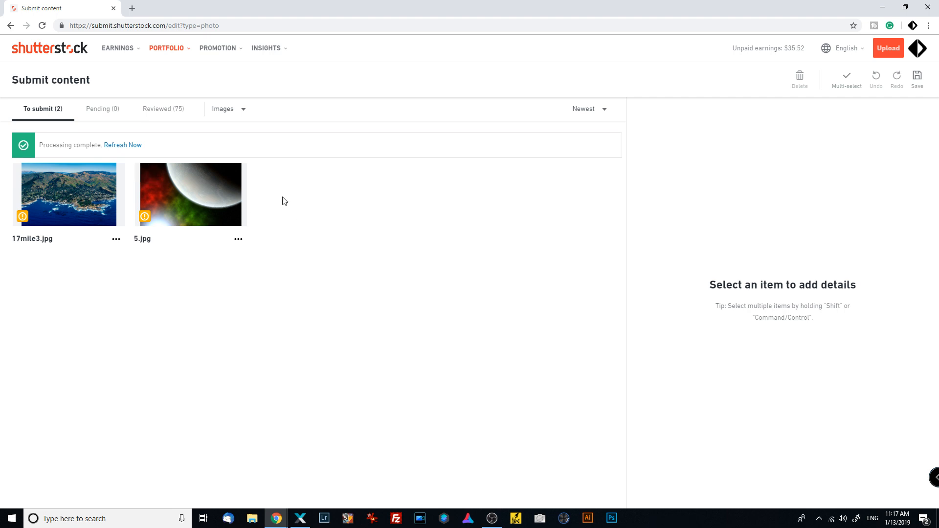
left_click(252, 22)
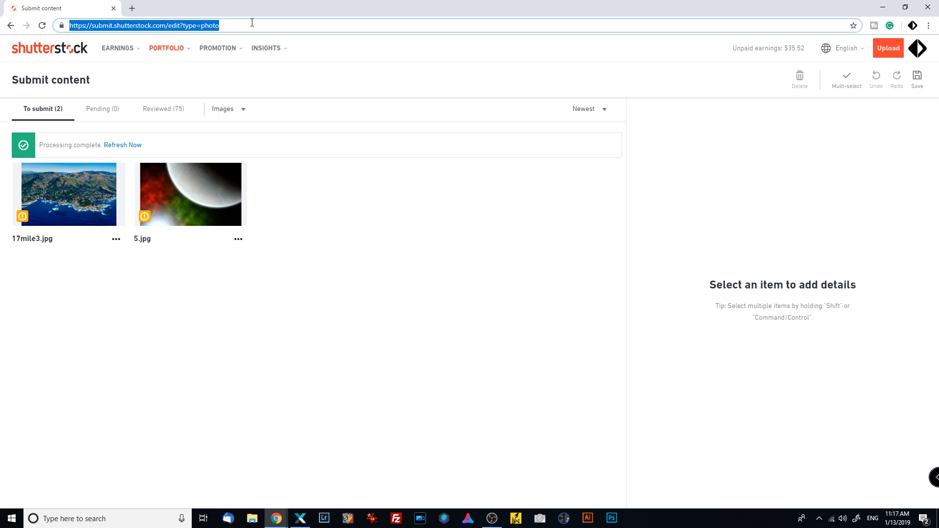
key("Return")
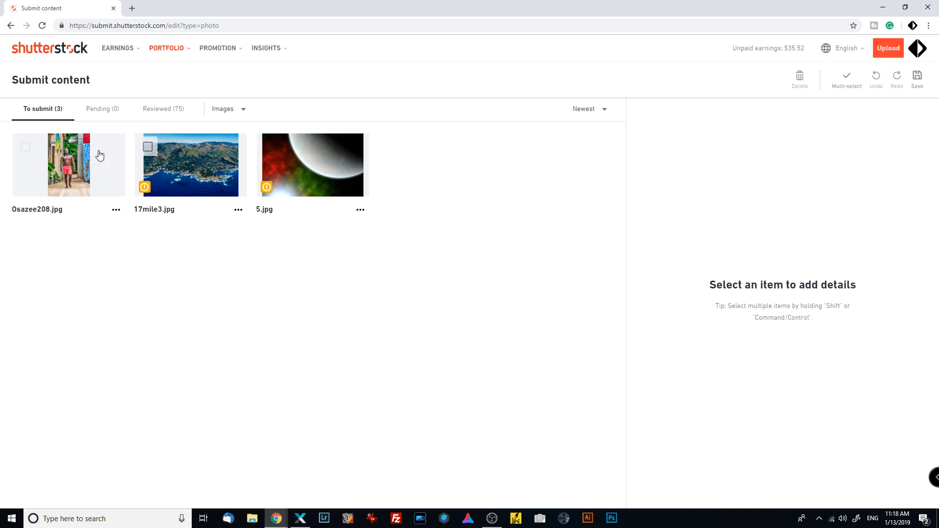
Step: Select only the portrait photo of the man and set its categories to People and Parks/Outdoor
left_click(39, 155)
left_click(25, 147)
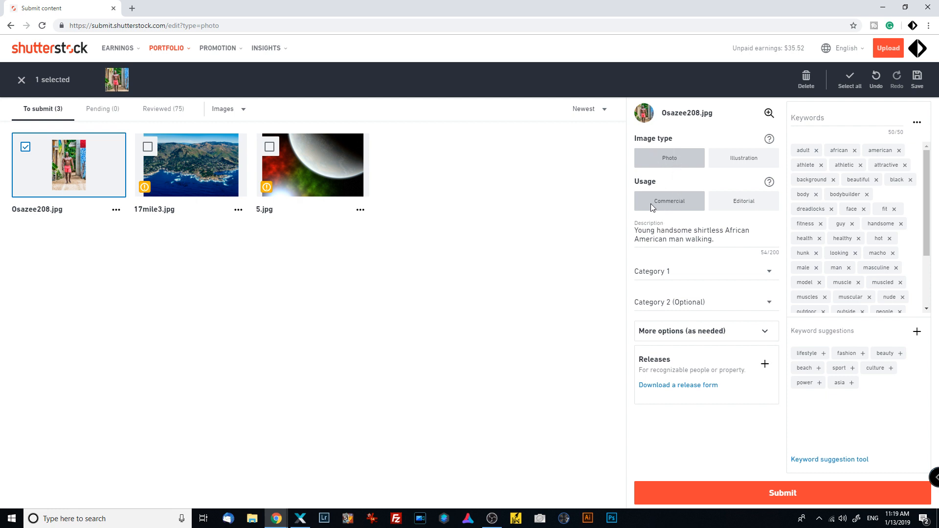
left_click(769, 275)
mouse_move(777, 277)
left_mouse_down()
mouse_move(768, 409)
mouse_move(785, 278)
mouse_move(782, 406)
left_mouse_up()
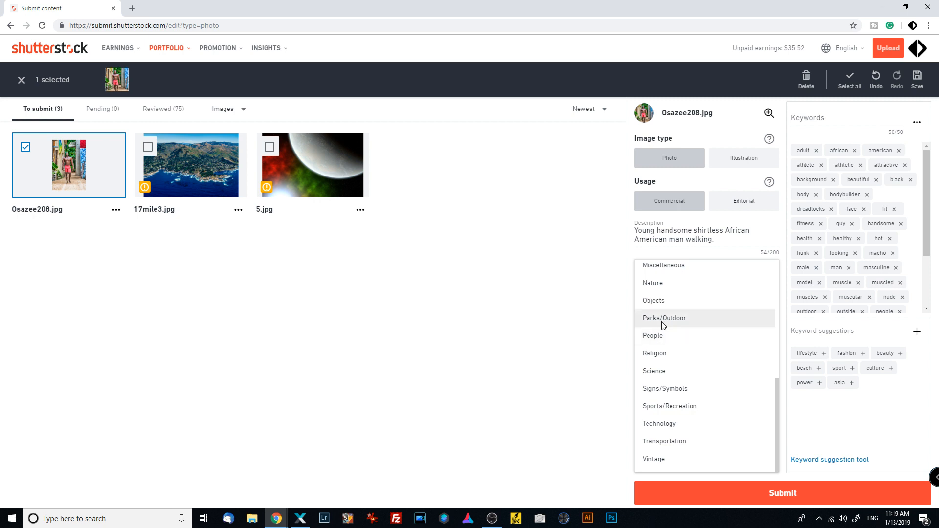
mouse_move(778, 390)
left_mouse_down()
mouse_move(777, 264)
mouse_move(762, 398)
left_mouse_up()
left_click(685, 336)
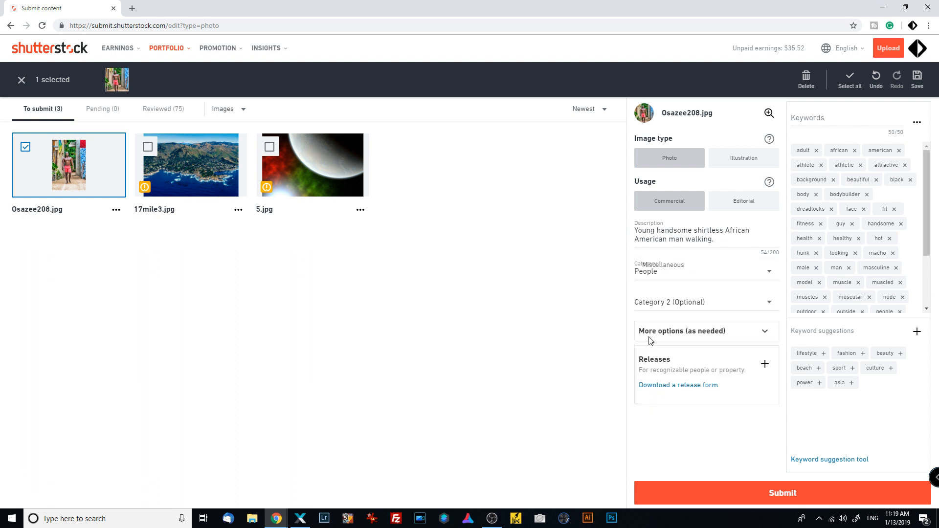
left_click(768, 306)
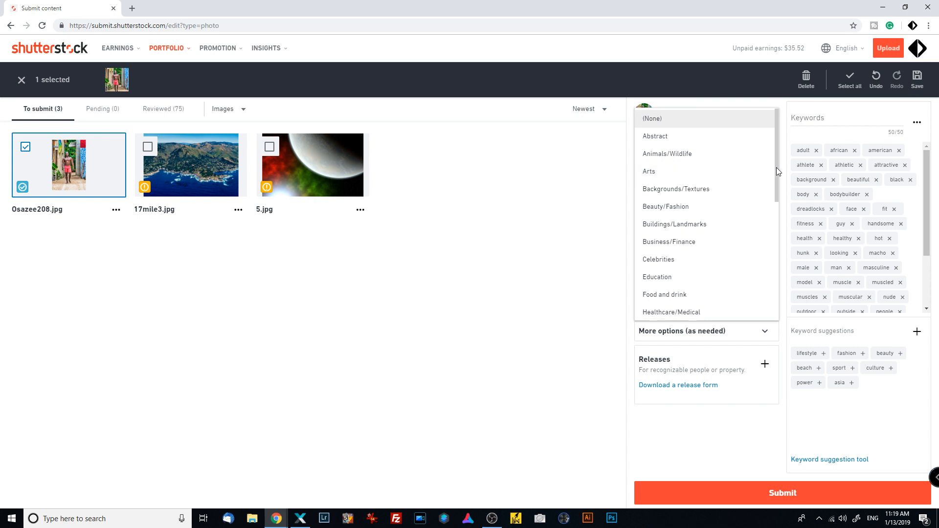
left_click_drag(777, 167, 773, 279)
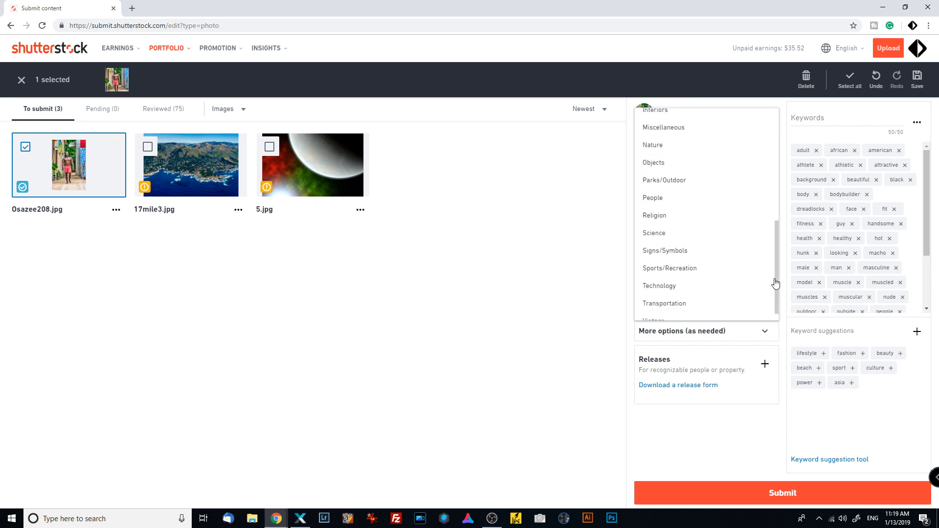
left_click(667, 181)
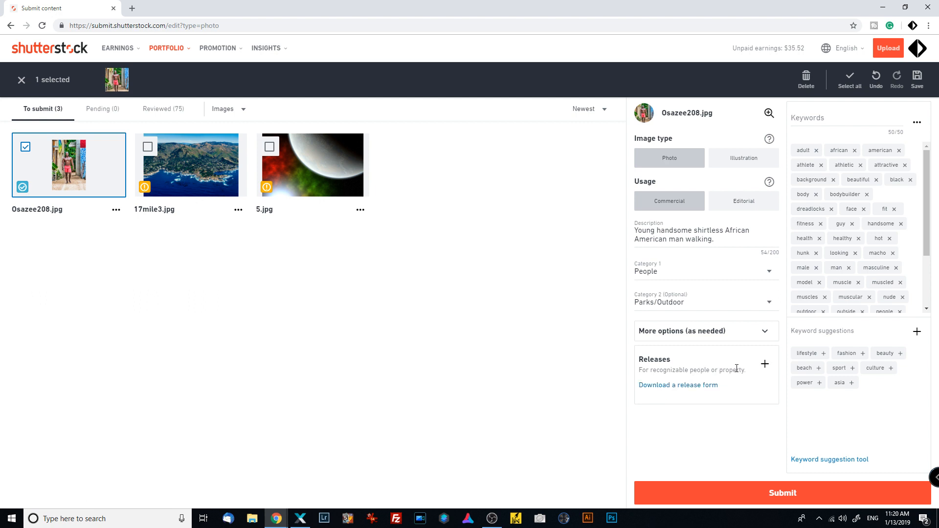
Step: Search the releases by the model's first name, attach his model release to the portrait photo and deselect the photo
left_click(763, 365)
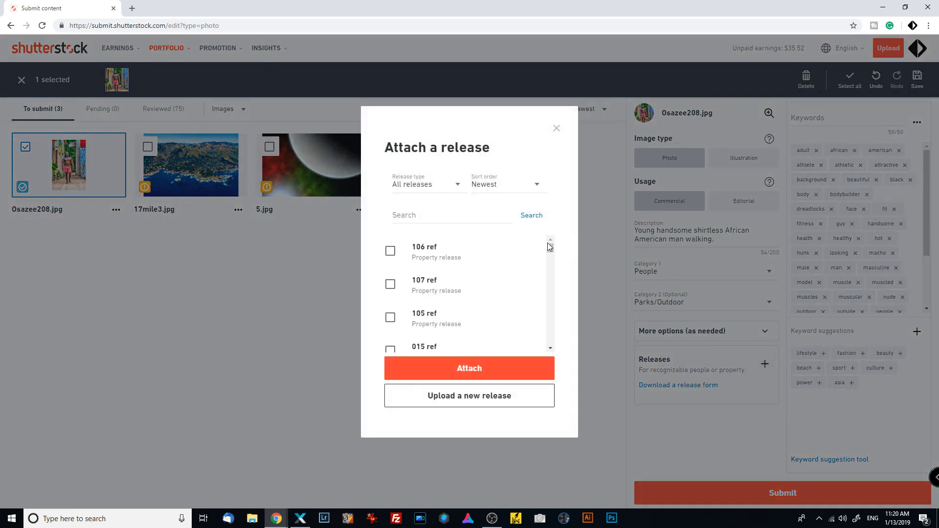
left_click(472, 216)
type("Osazee")
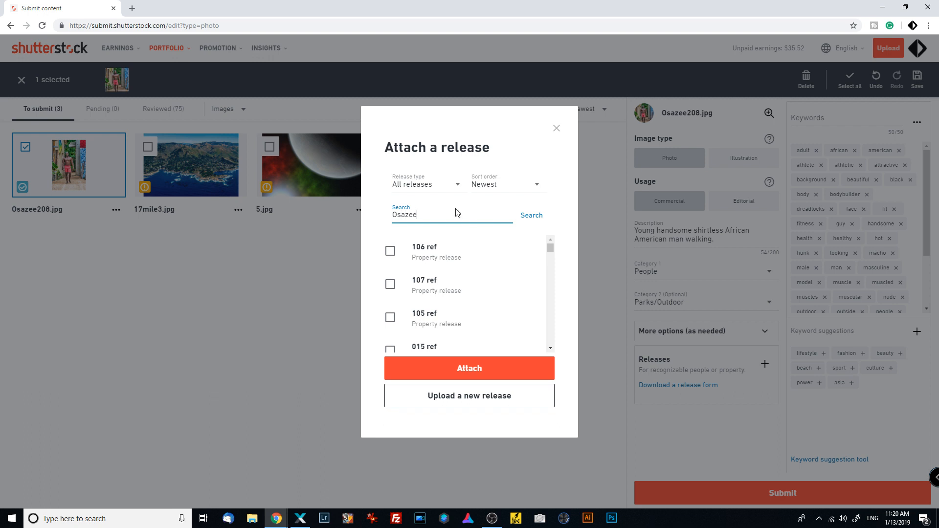
left_click(533, 216)
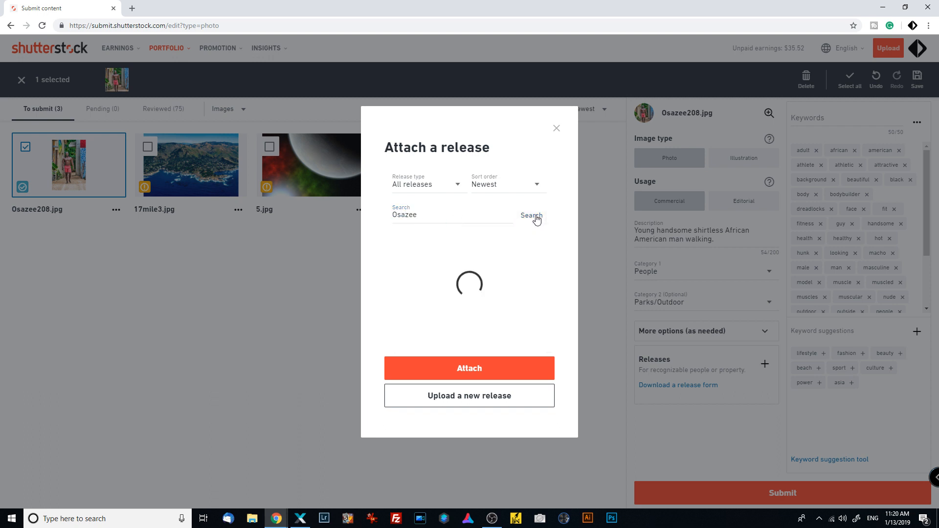
left_click(390, 252)
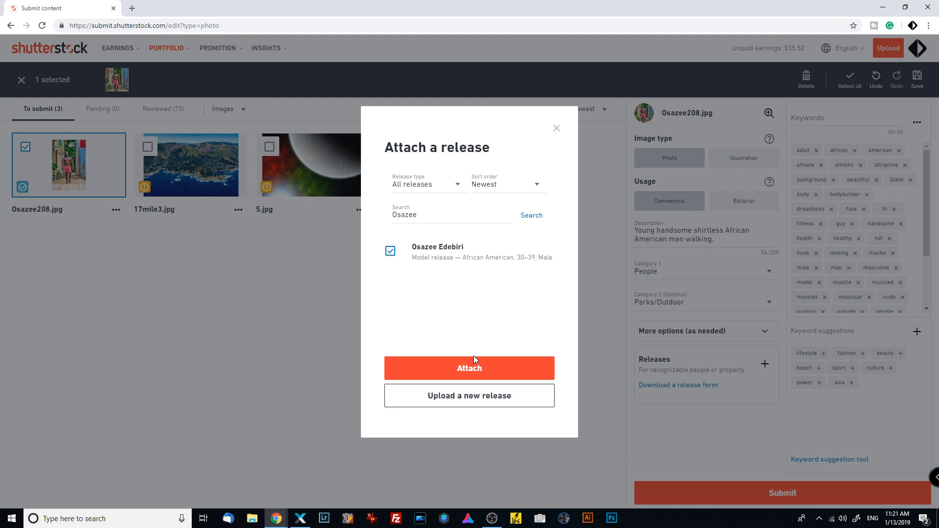
left_click(470, 373)
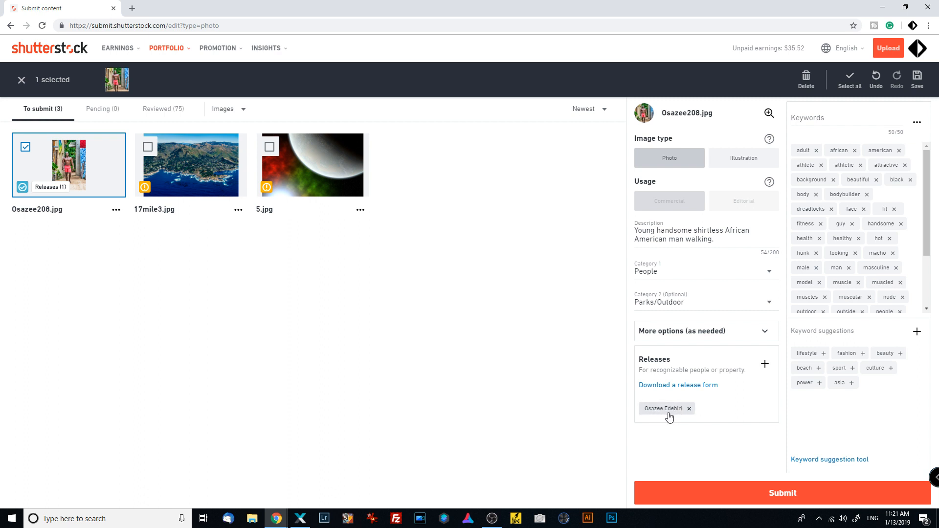
left_click(25, 148)
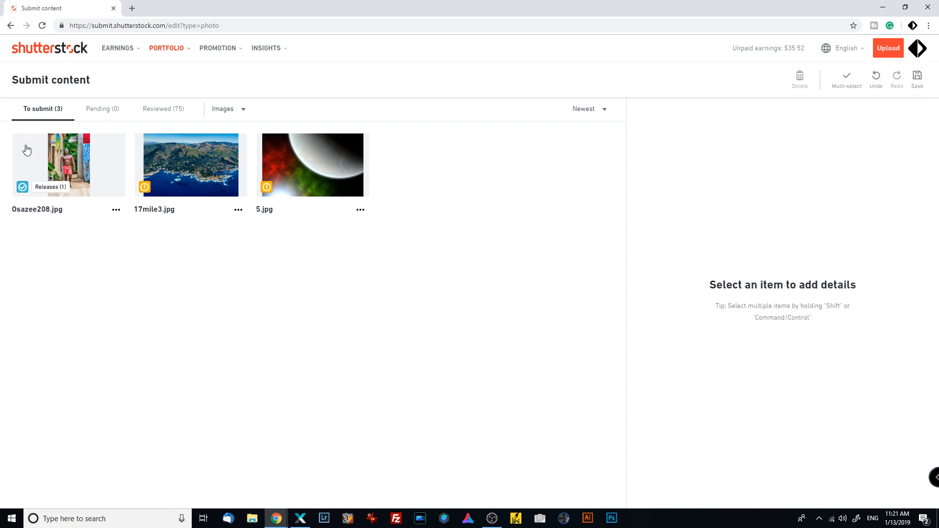
Step: Select only 17mile3.jpg and set its categories to Nature and Parks/Outdoor
left_click(191, 160)
left_click(147, 147)
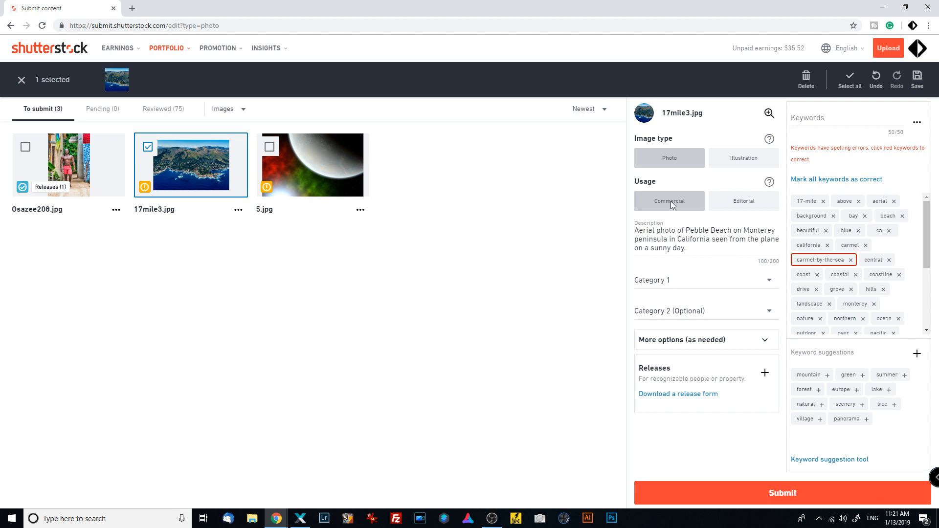
left_click(769, 286)
left_click_drag(779, 295, 774, 426)
left_click(771, 286)
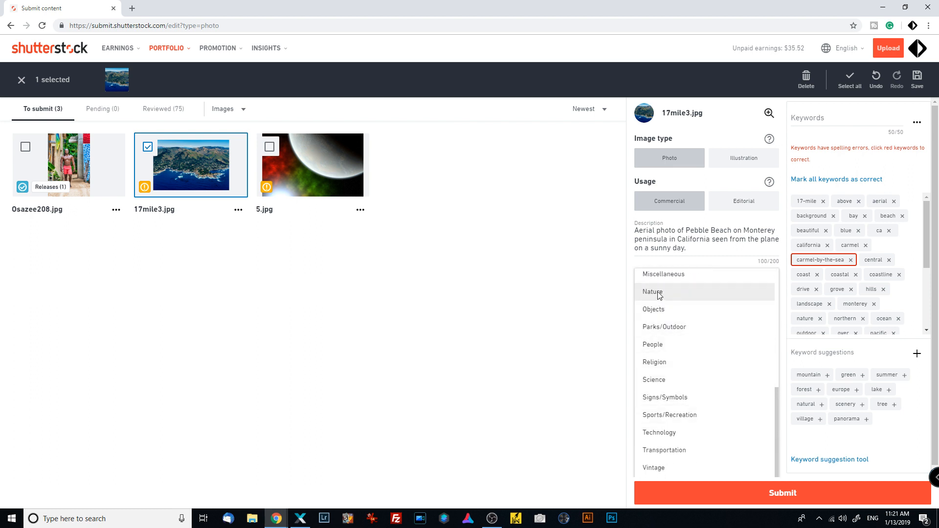
mouse_move(776, 394)
left_mouse_down()
mouse_move(774, 281)
mouse_move(774, 394)
left_mouse_up()
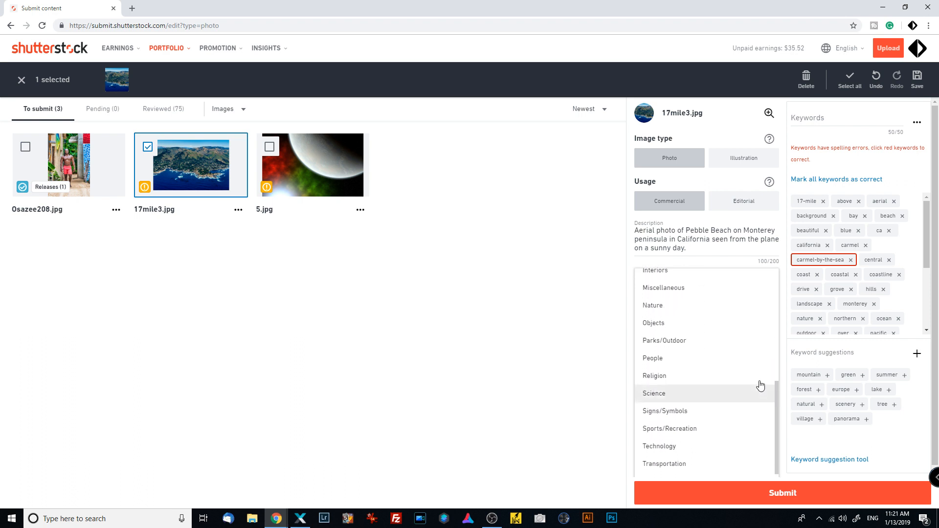
left_click(661, 308)
left_click(770, 312)
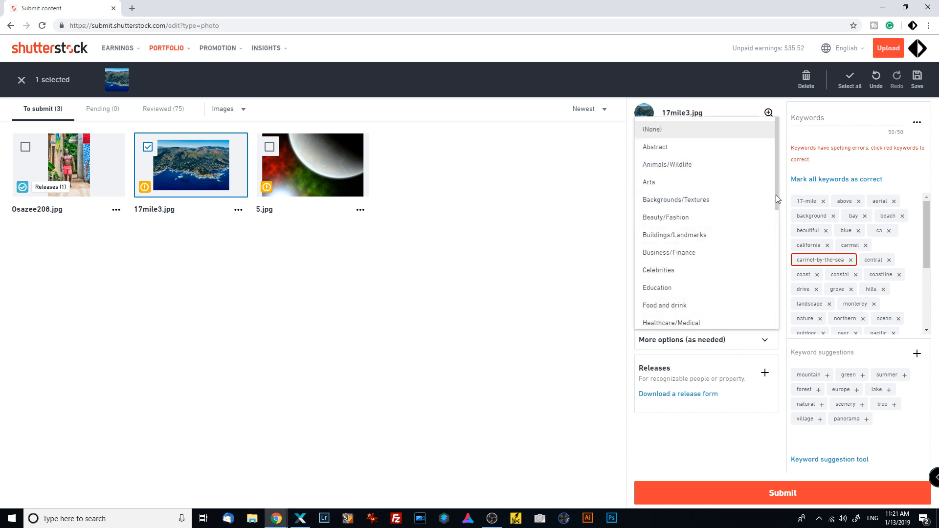
left_click_drag(776, 194, 776, 218)
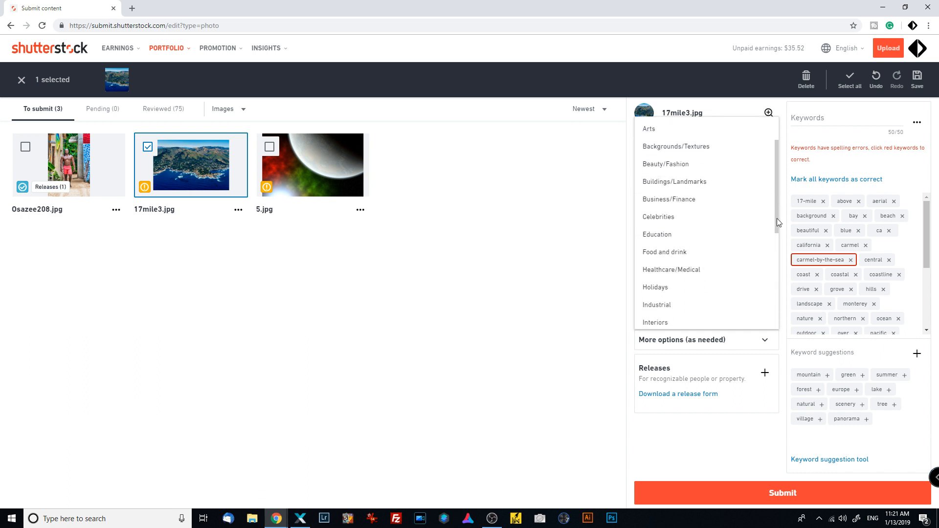
left_click_drag(777, 218, 775, 284)
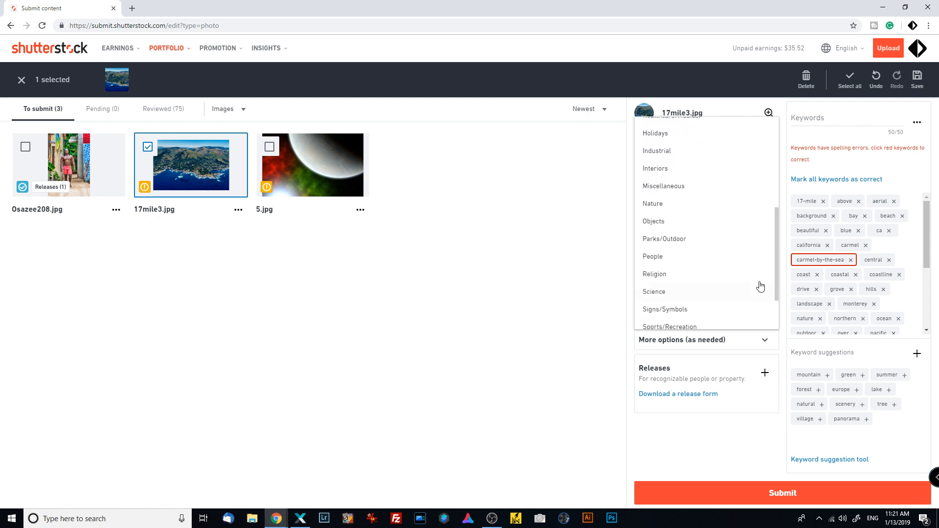
left_click(677, 240)
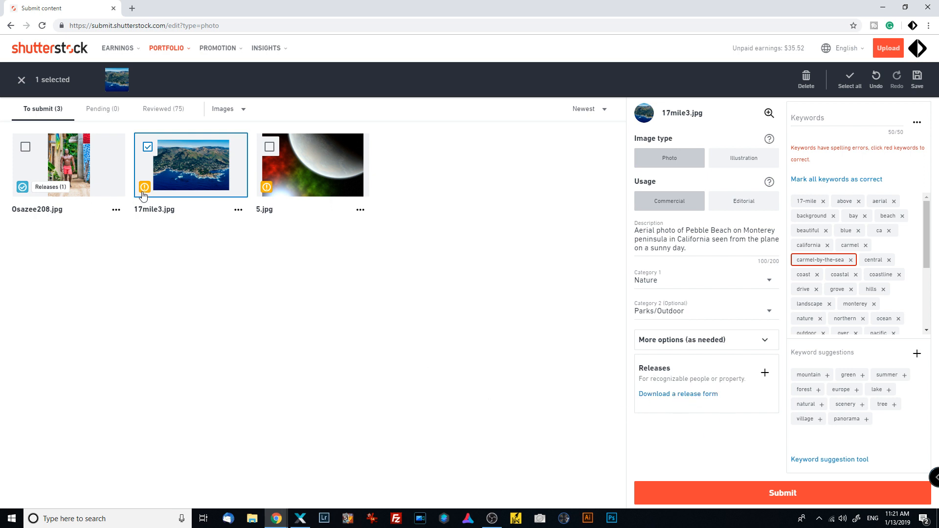
Step: Review the keywords of 17mile3.jpg for flagged spelling errors, mark them all as correct and deselect the image
mouse_move(150, 195)
mouse_move(929, 221)
left_mouse_down()
mouse_move(923, 283)
mouse_move(924, 218)
left_mouse_up()
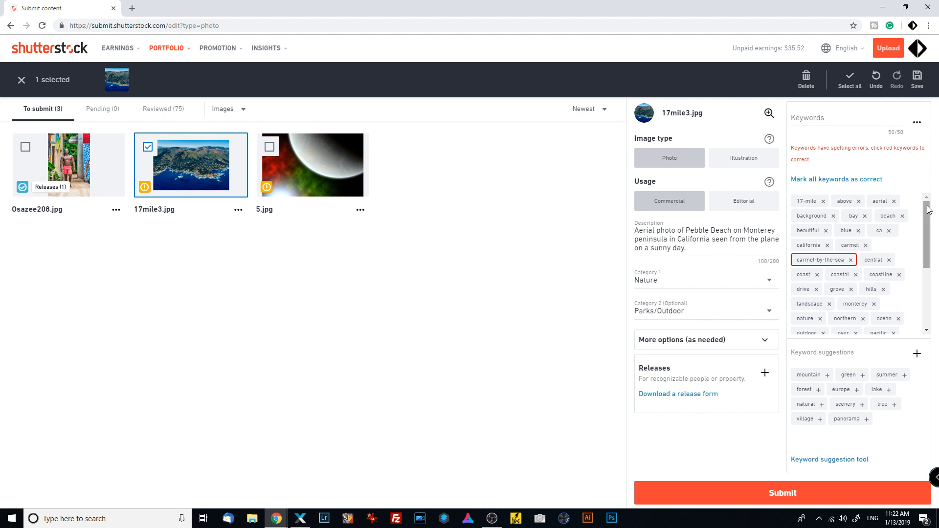
left_click_drag(925, 220, 925, 279)
scroll(866, 230, "up", 1)
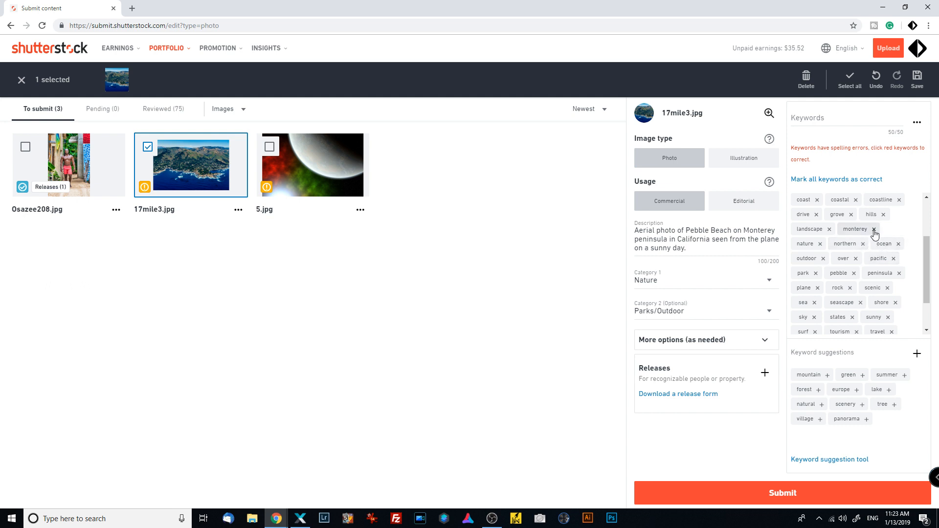
scroll(925, 251, "up", 2)
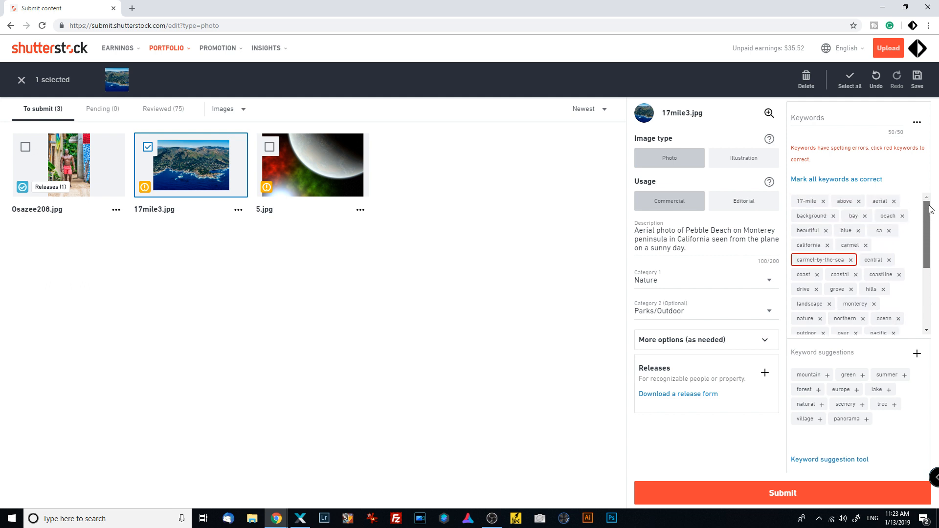
left_click(830, 181)
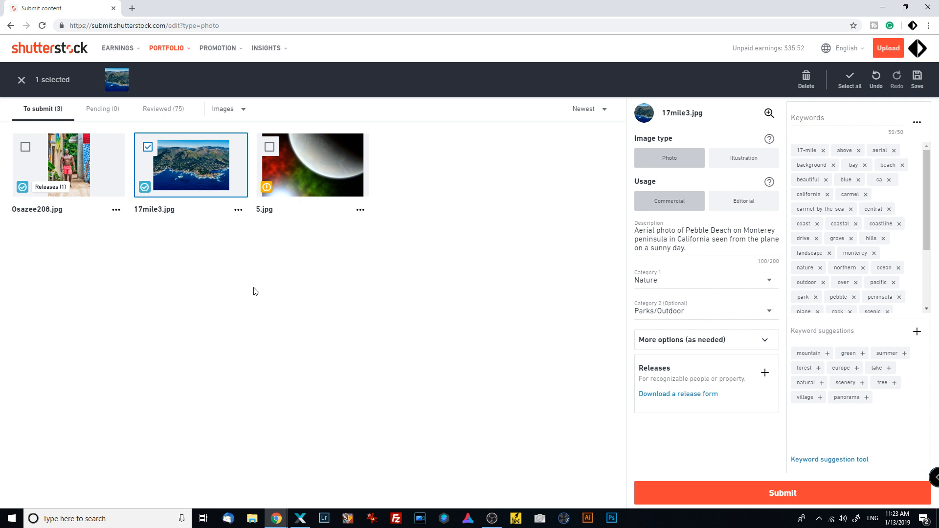
left_click(147, 147)
Step: Select only 5.jpg, set its image type to Illustration and its categories to Science and Abstract
left_click(269, 147)
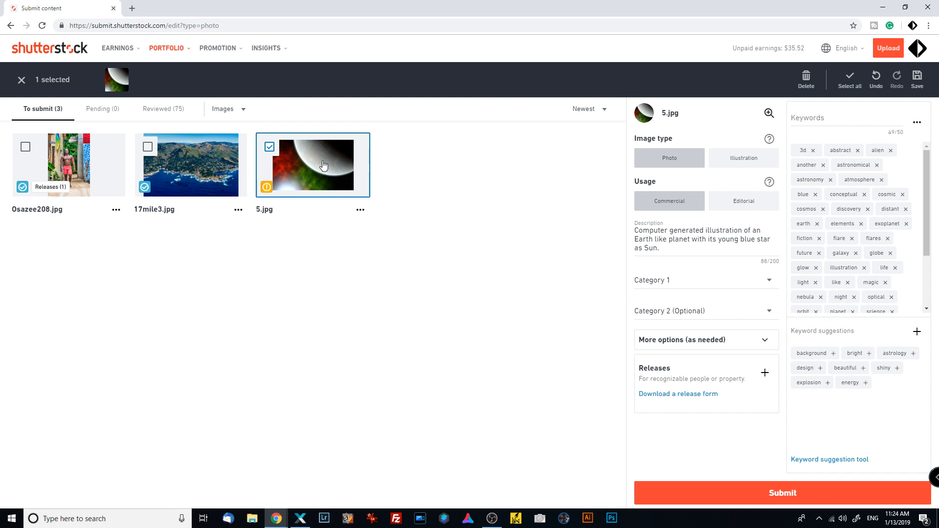
left_click(740, 163)
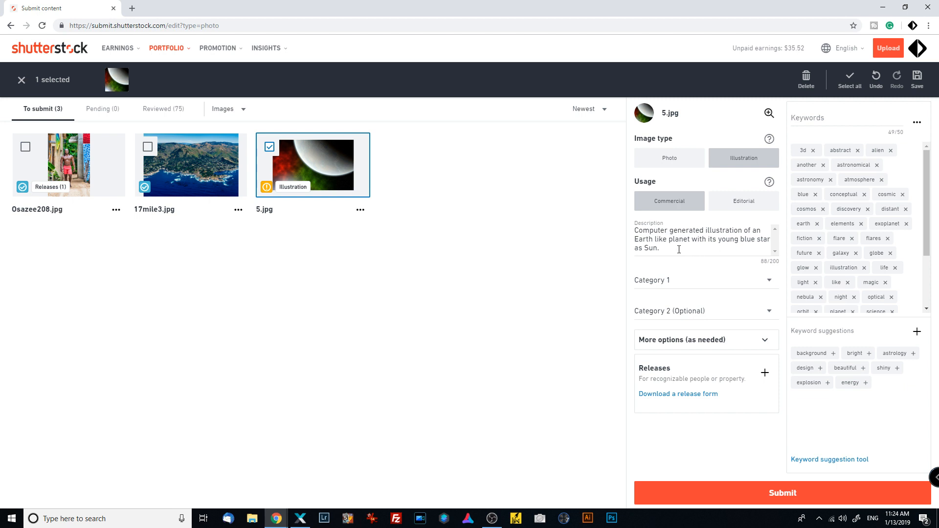
left_click(770, 283)
left_click_drag(778, 291, 775, 407)
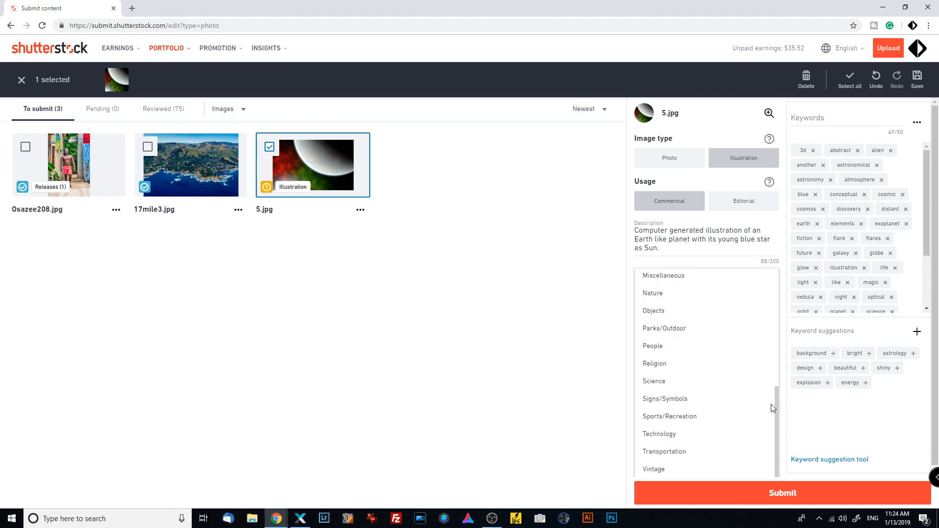
left_click(715, 381)
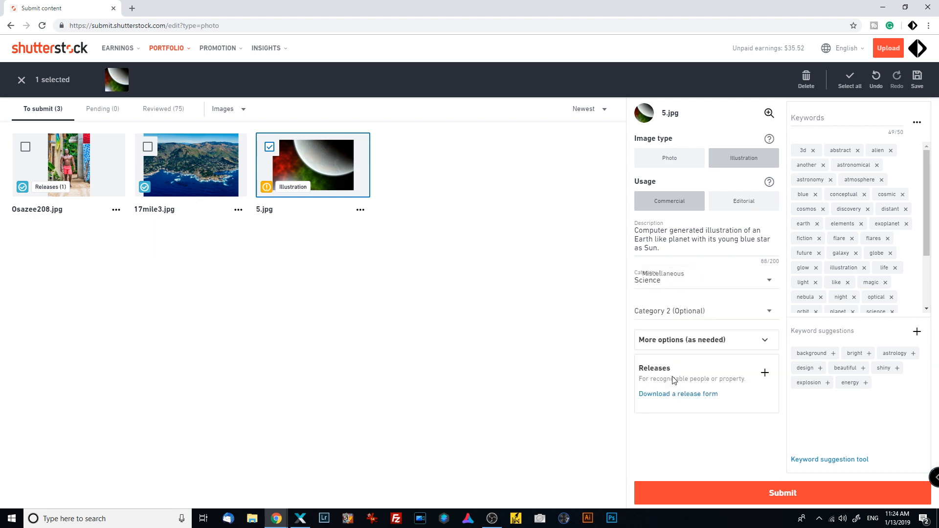
left_click(769, 311)
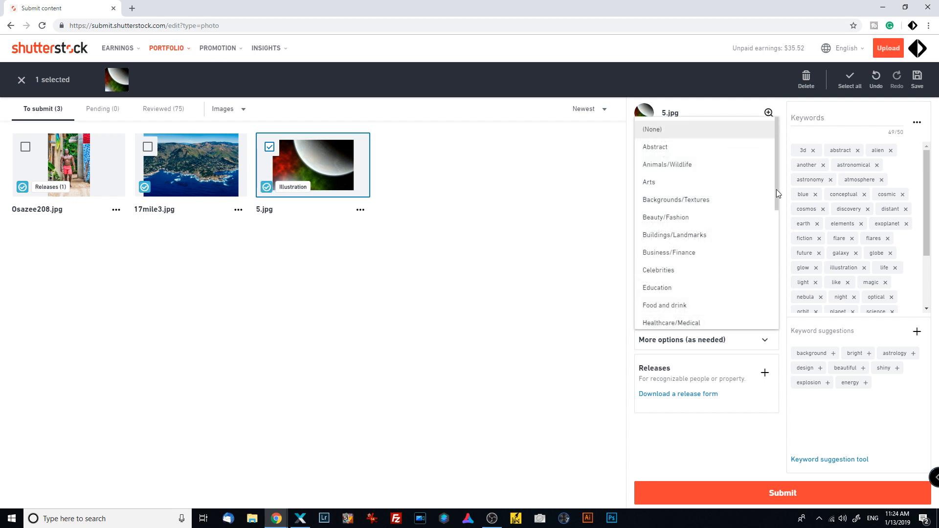
mouse_move(776, 167)
left_mouse_down()
mouse_move(774, 295)
mouse_move(777, 162)
left_mouse_up()
left_click(665, 149)
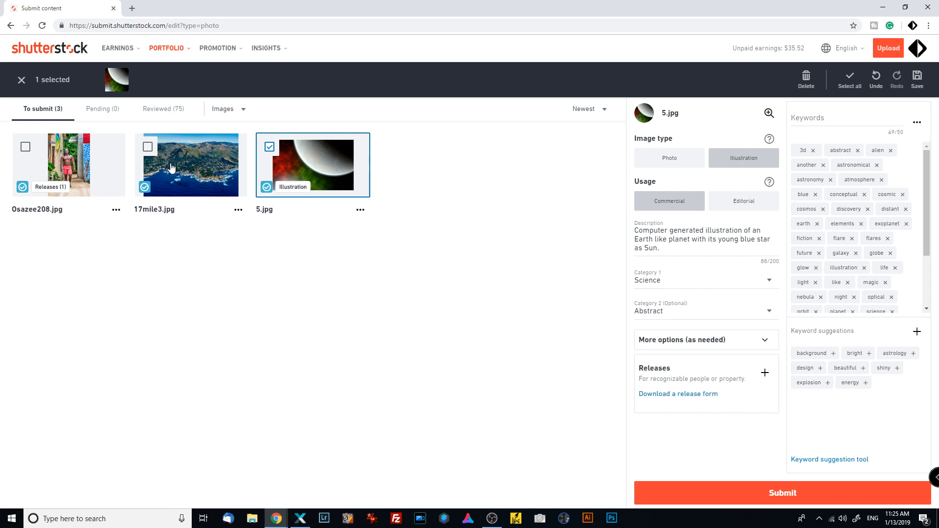
Step: Add the other two images to the selection, submit all three for review and view the pending items
left_click(147, 147)
left_click(26, 148)
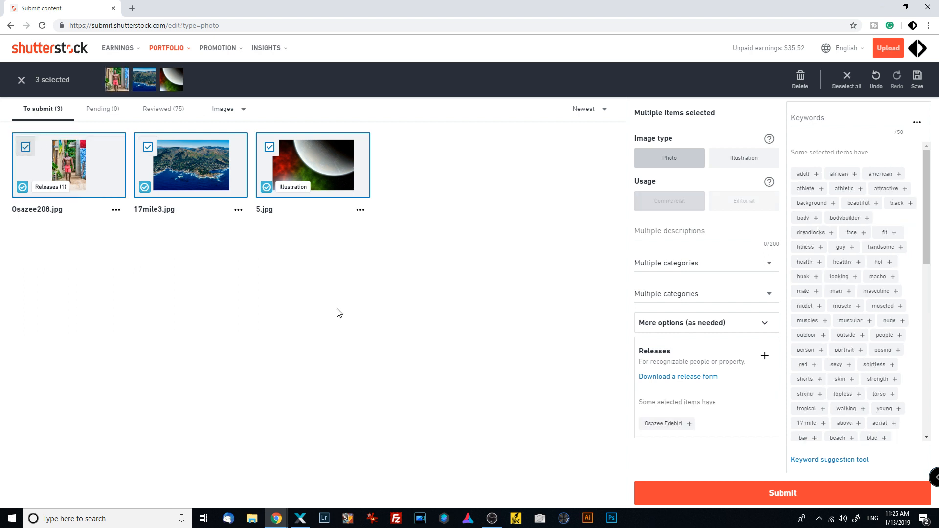
left_click(782, 494)
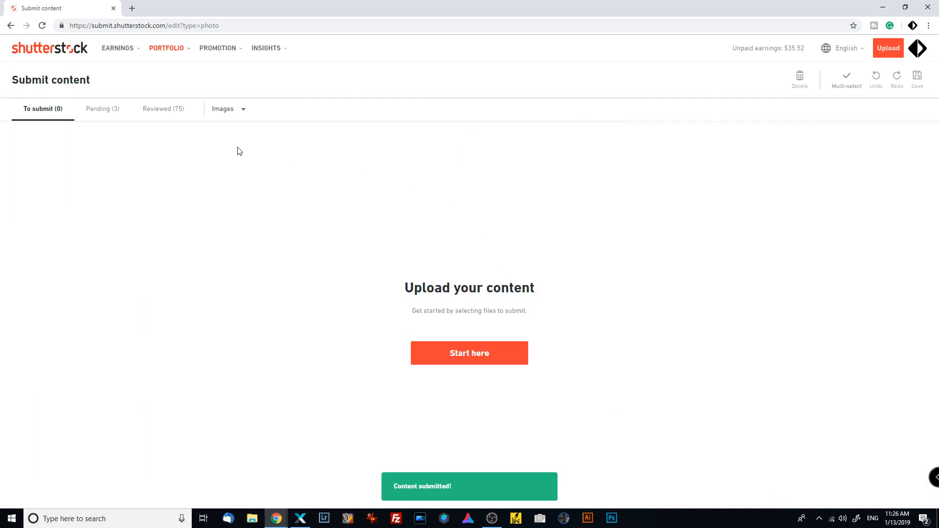
left_click(104, 112)
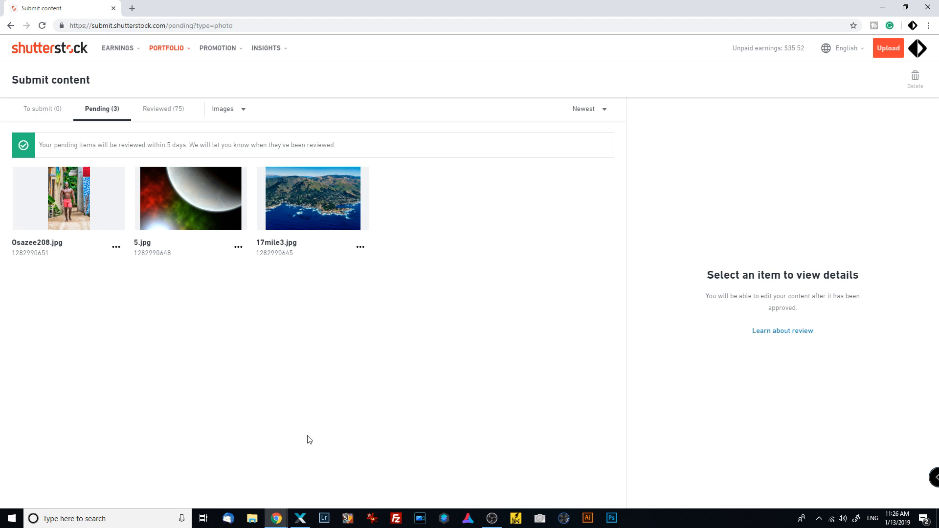
Step: Switch to Xpiks and upload the three selected images again to the Shutterstock E destination
left_click(301, 520)
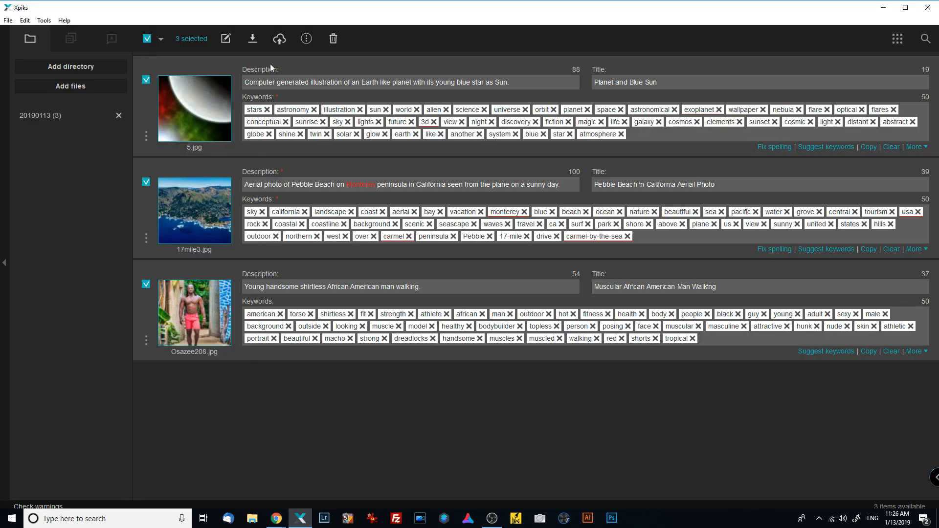
left_click(277, 39)
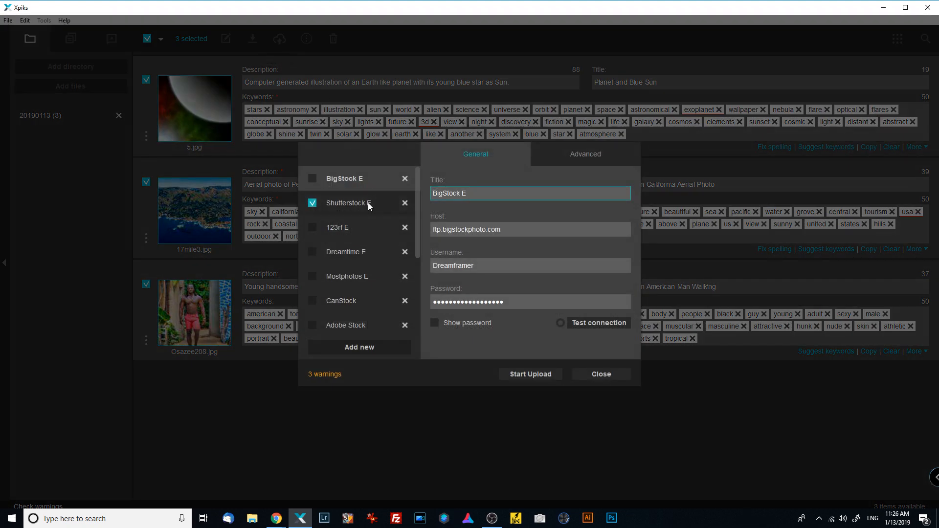
left_click(340, 205)
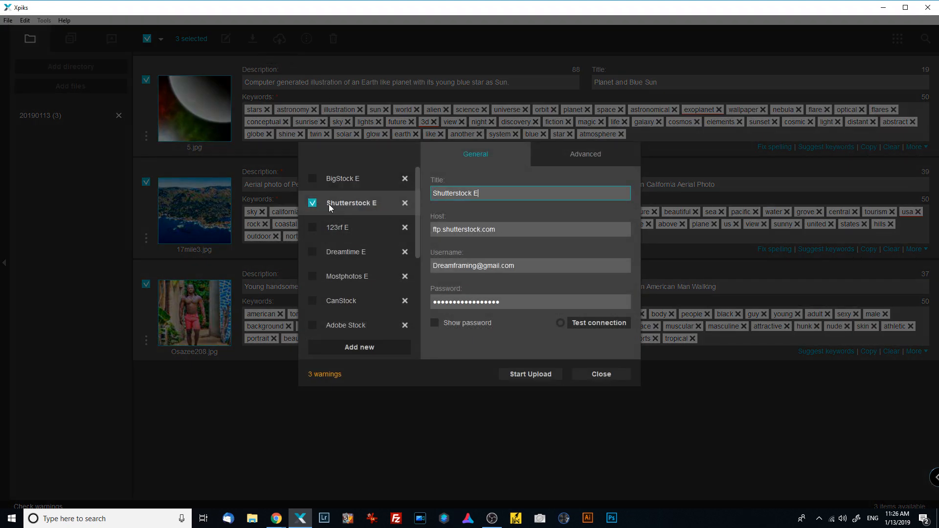
left_click(523, 374)
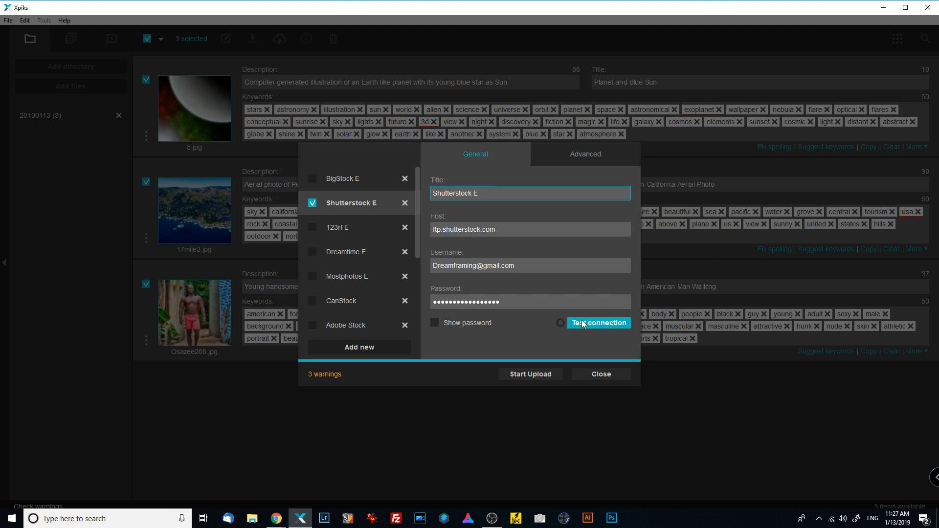
Step: Review the upload warnings for the three images, close the upload dialog and exit Xpiks
left_click(330, 378)
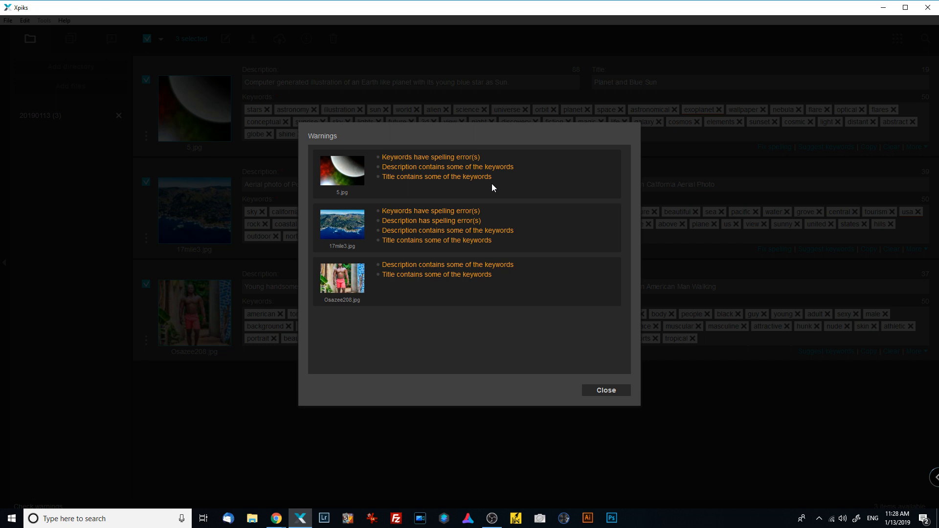
left_click(597, 392)
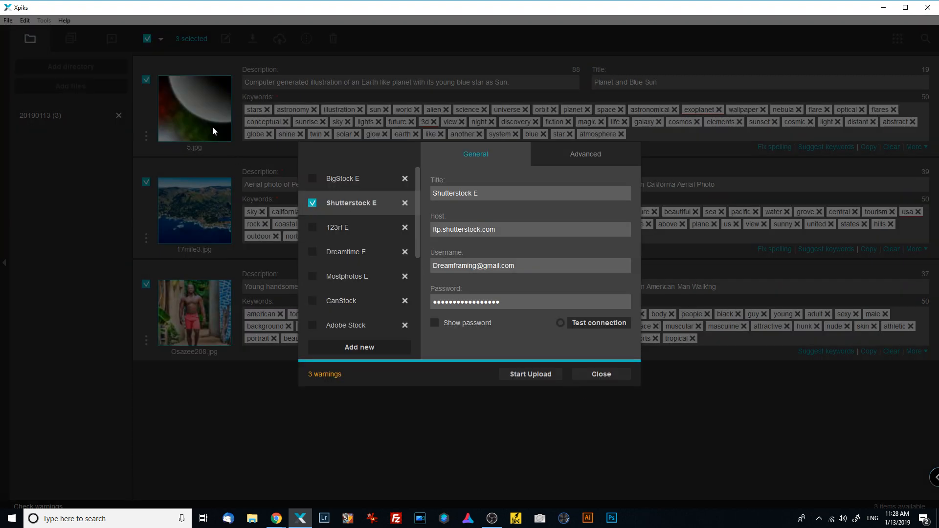
left_click(587, 374)
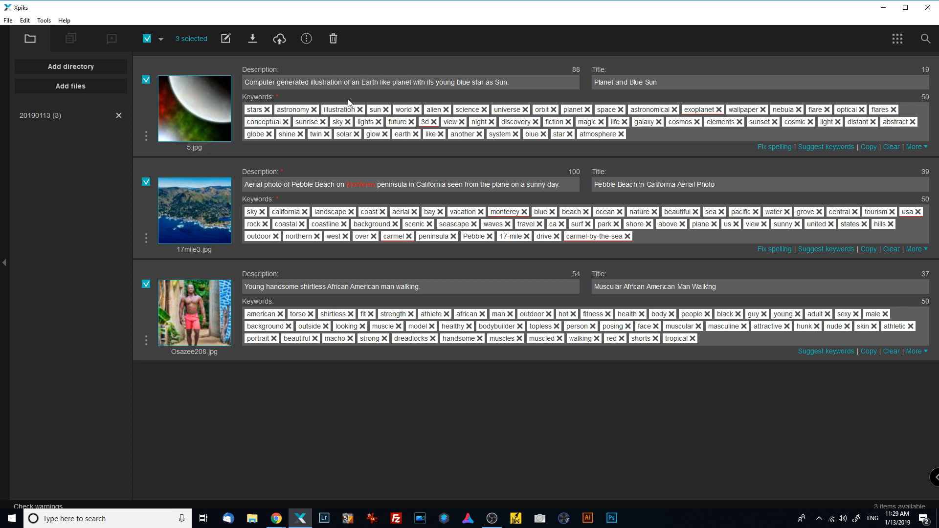
left_click(930, 8)
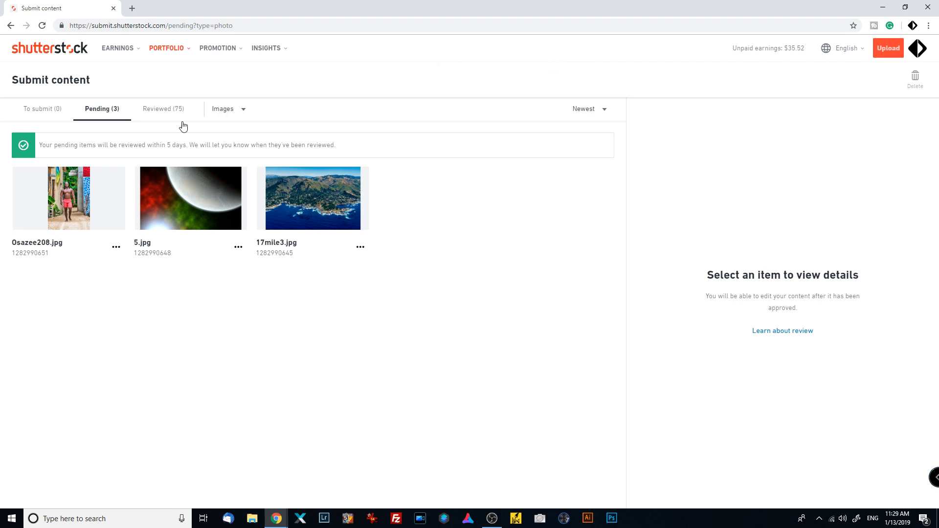
Step: View the images awaiting submission on Shutterstock and check the details of the man's portrait and 17mile3.jpg
left_click(35, 113)
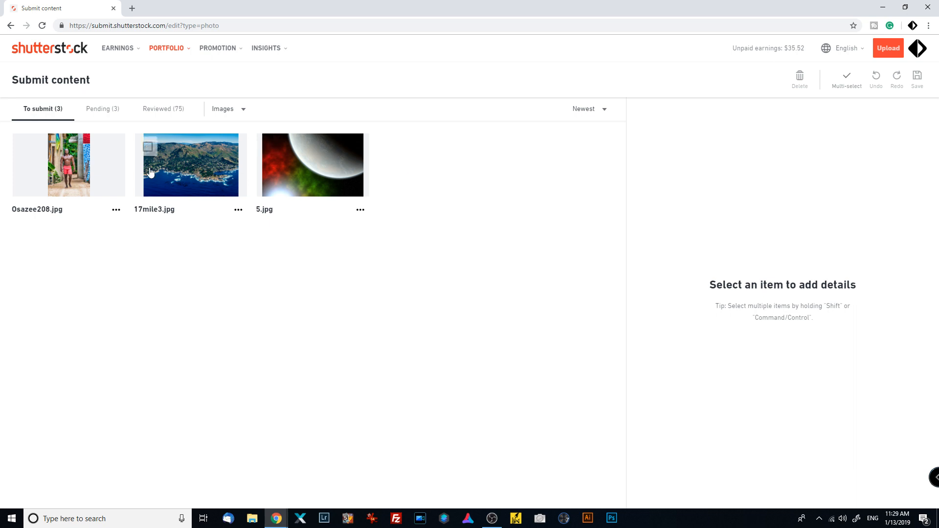
left_click(26, 147)
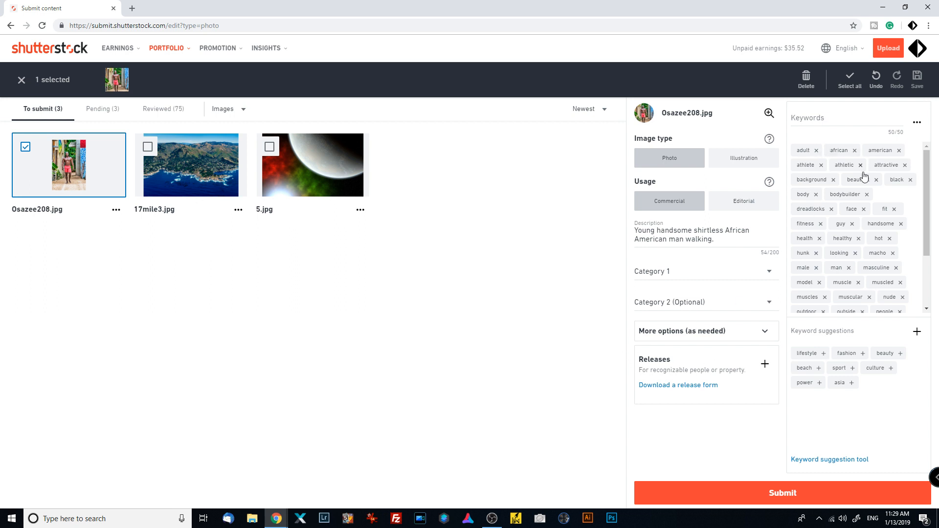
left_click(148, 146)
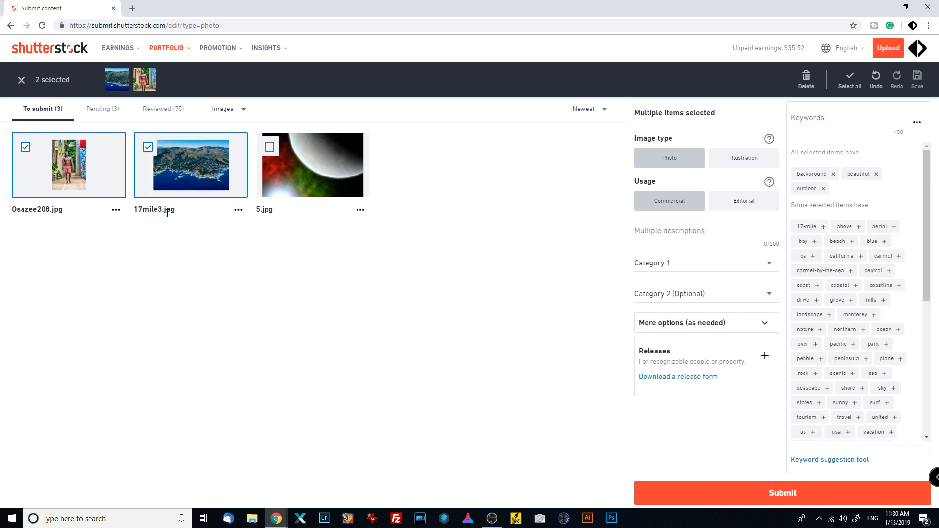
left_click(25, 147)
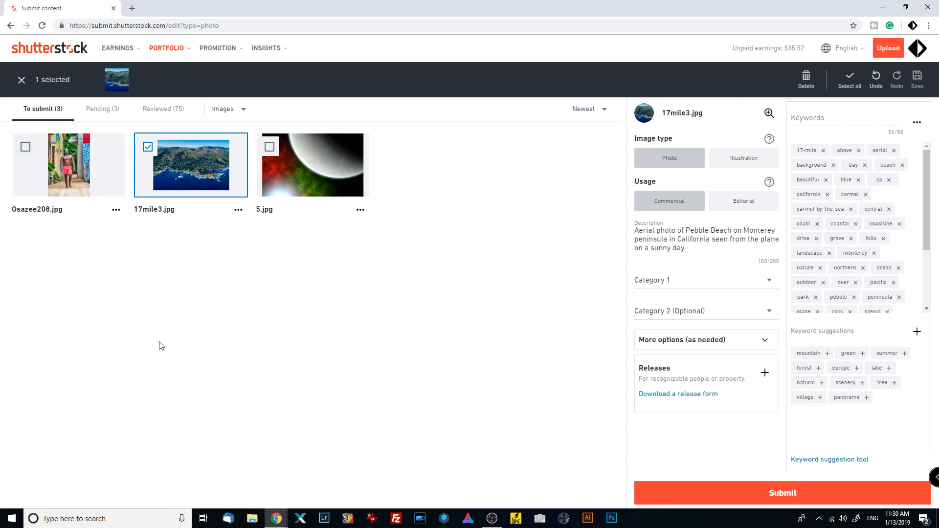
Step: Select the portrait and 17mile3.jpg together, try the Editorial usage, return to Commercial and deselect both
left_click(26, 149)
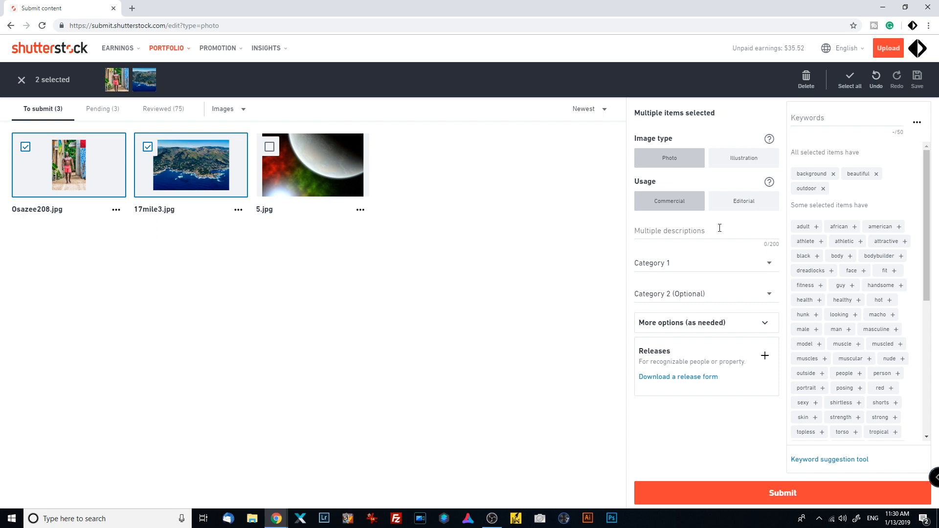
left_click(744, 198)
left_click(698, 210)
left_click(147, 146)
left_click(25, 146)
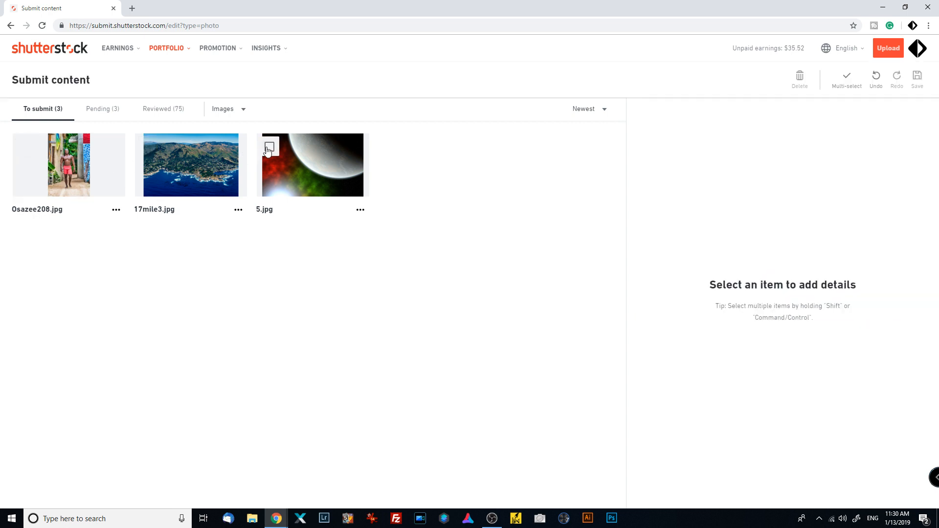
Step: Select all three re-uploaded images awaiting submission and delete them
left_click(270, 147)
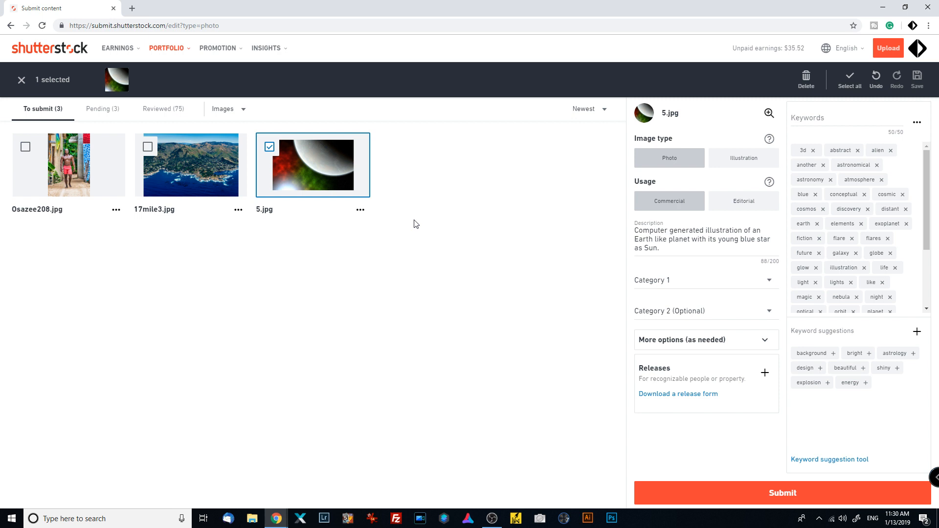
left_click(148, 146)
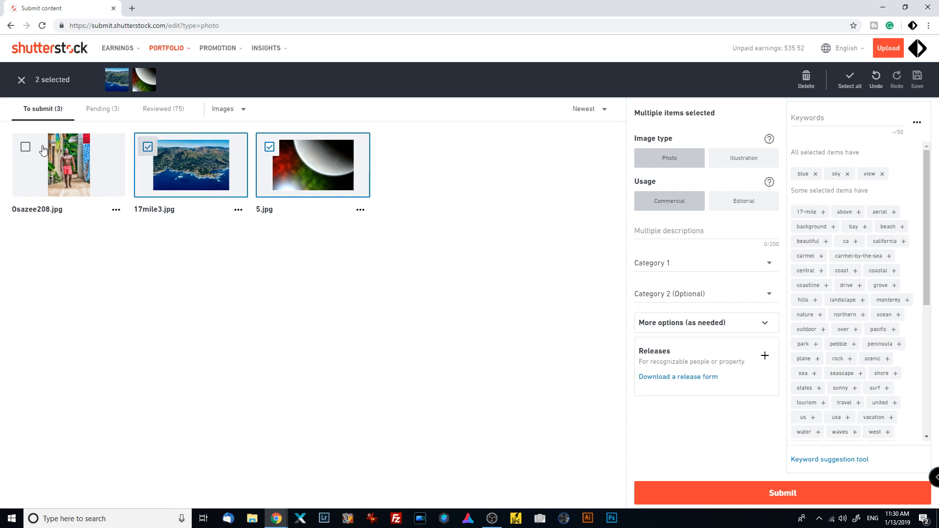
left_click(45, 151)
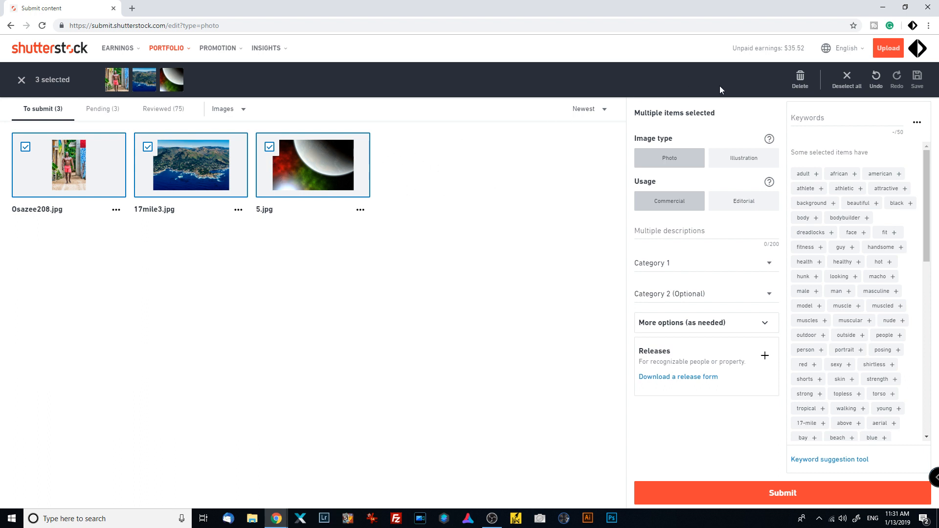
left_click(800, 78)
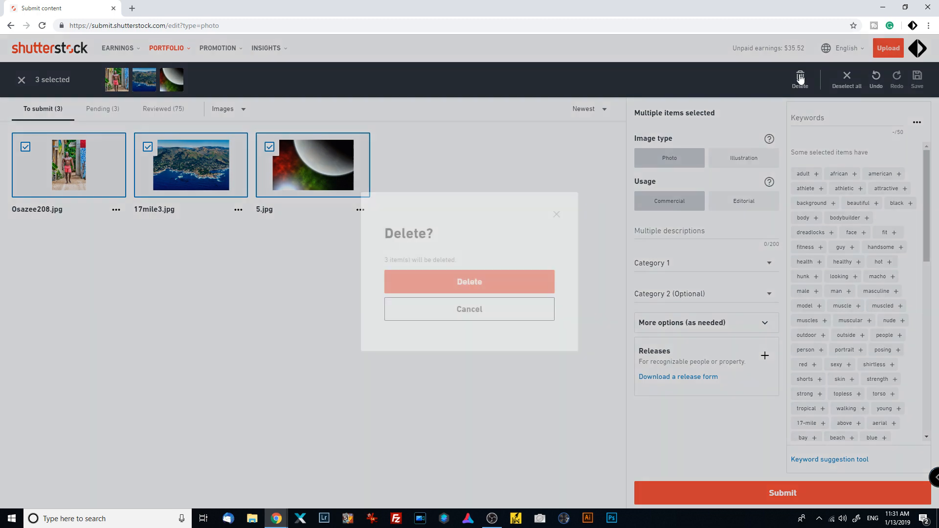
left_click(480, 282)
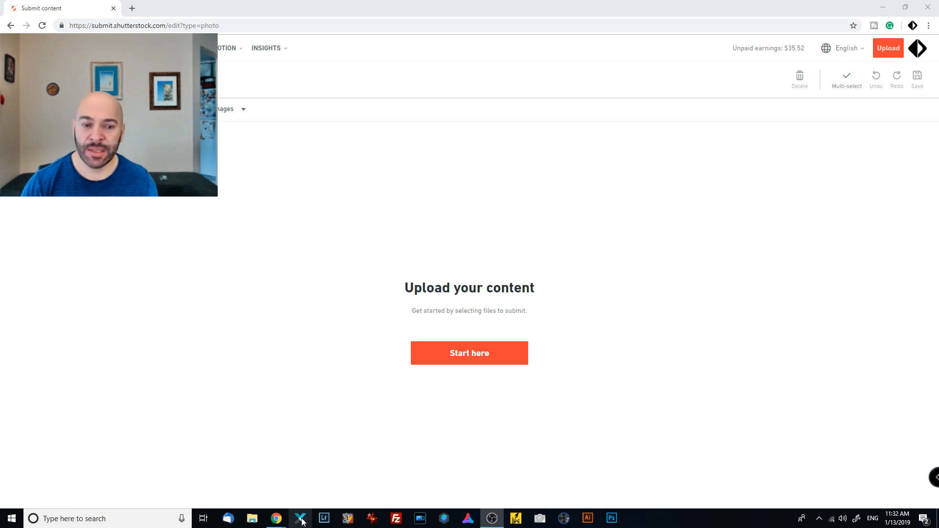
Step: Replace the Shutterstock tab with a new one and open the bookmarked Dreamstime unfinished files page
left_click(132, 8)
left_click(114, 8)
left_click(107, 44)
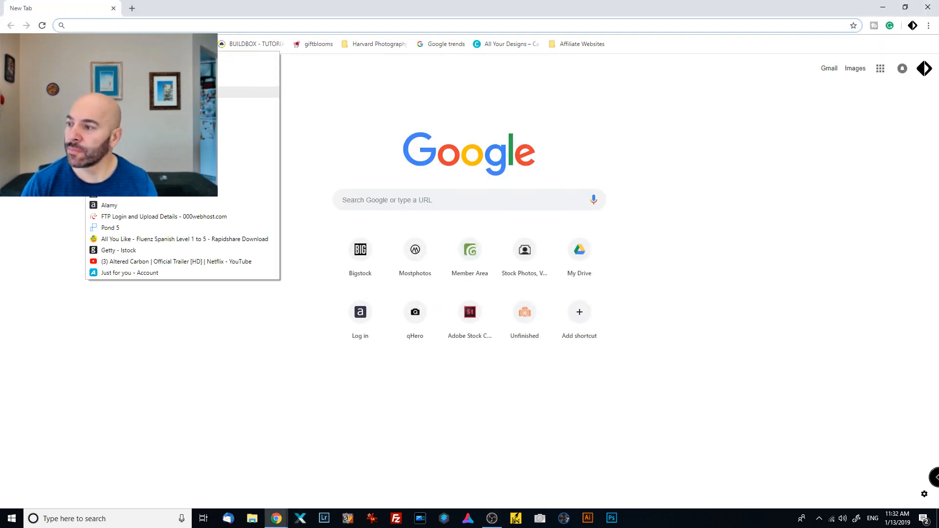
left_click(119, 92)
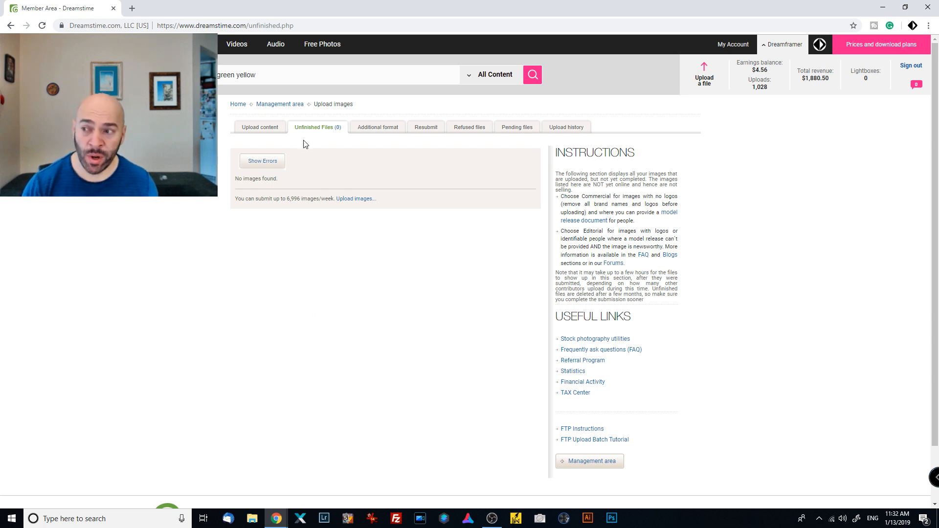
Step: Open Dreamstime's FTP upload page and highlight the FTP details heading, the username ID and the FTP address
left_click(269, 130)
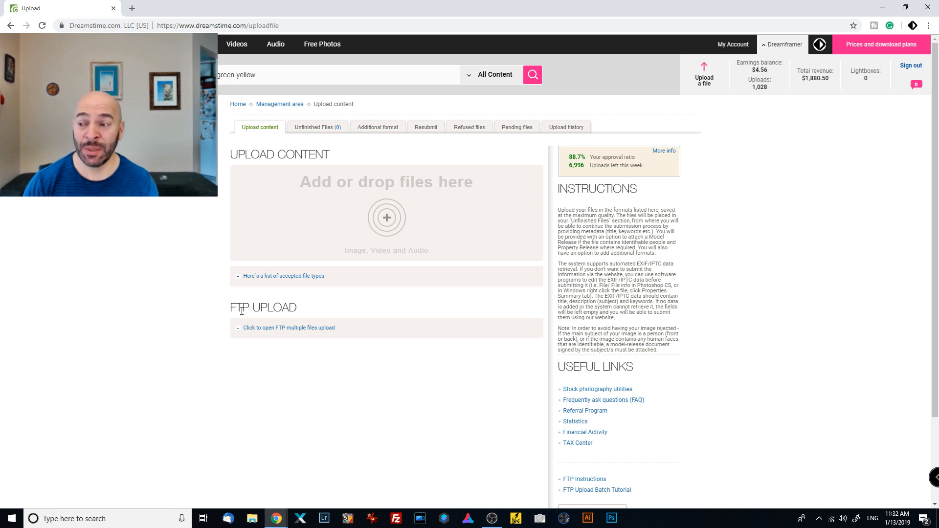
left_click(284, 329)
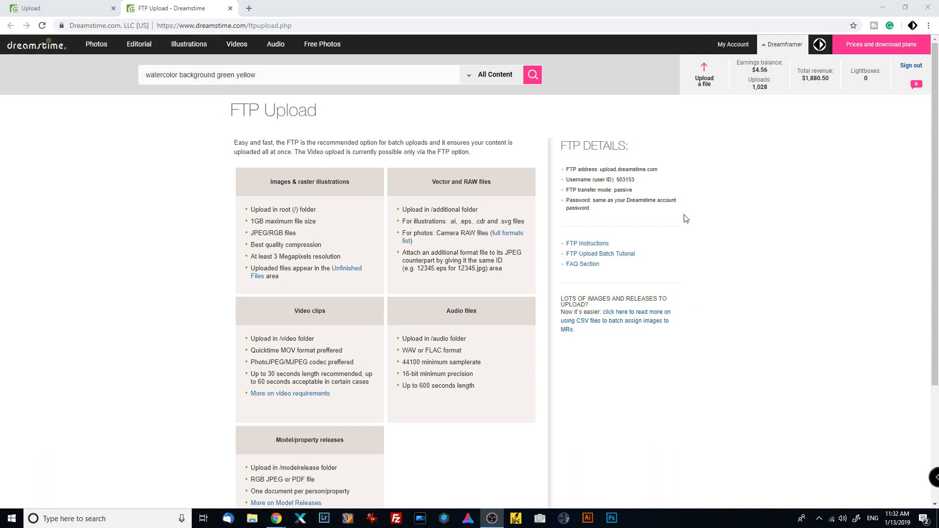
left_click_drag(563, 147, 631, 154)
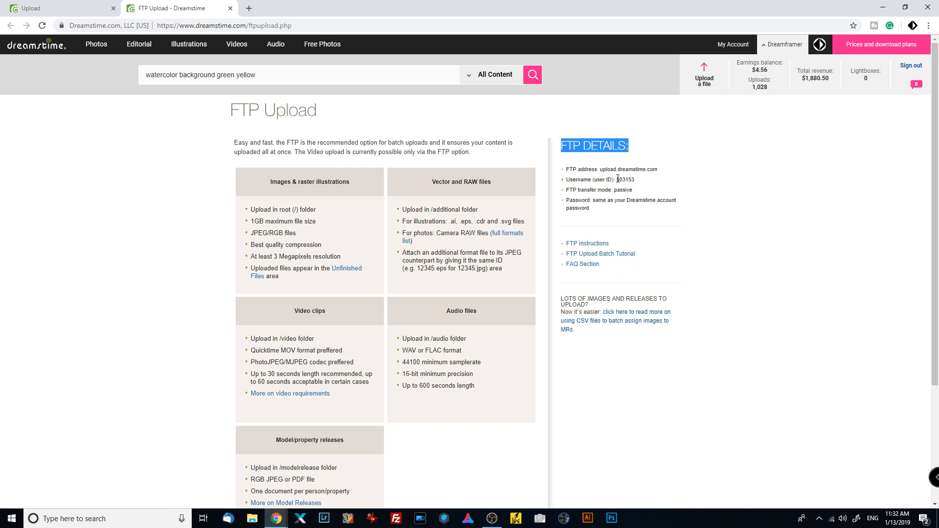
left_click_drag(617, 180, 636, 181)
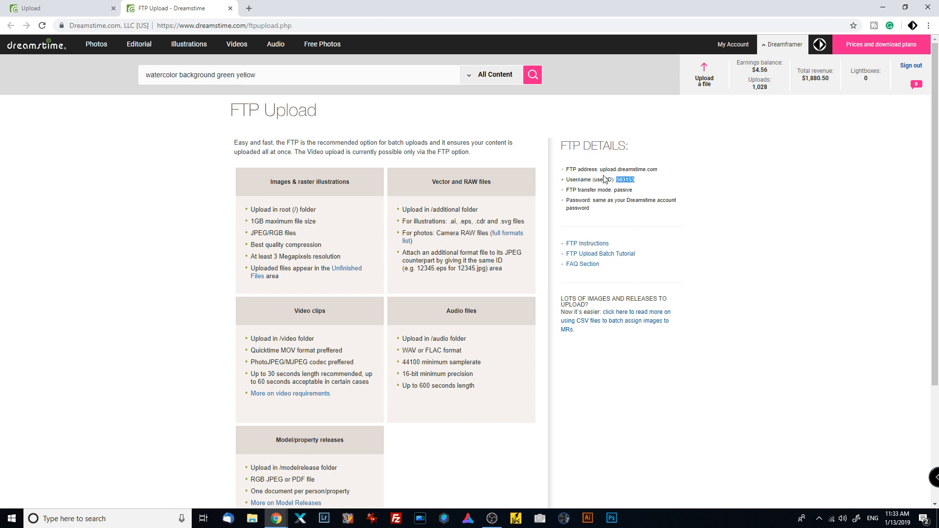
left_click_drag(600, 170, 658, 171)
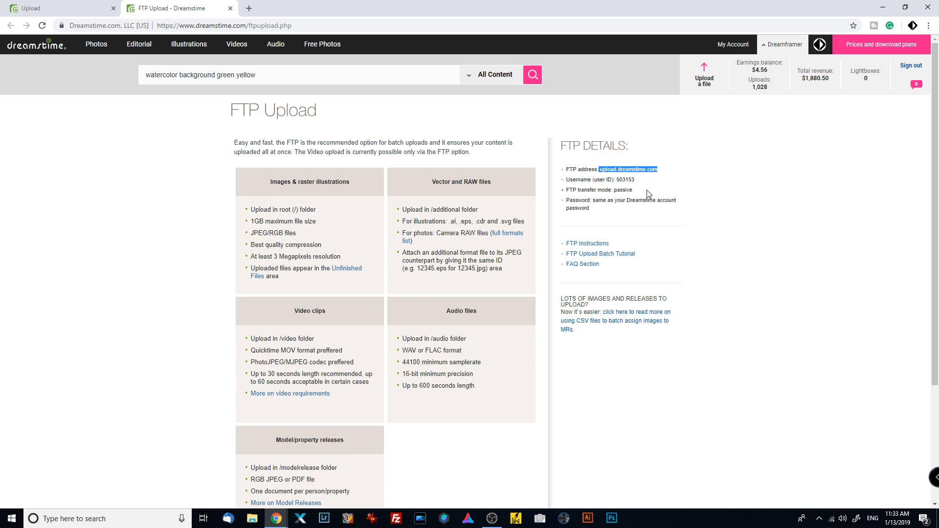
Step: Switch to Xpiks and add all three images from the Webinars\20190113 folder on the Seagate backup drive
left_click(300, 519)
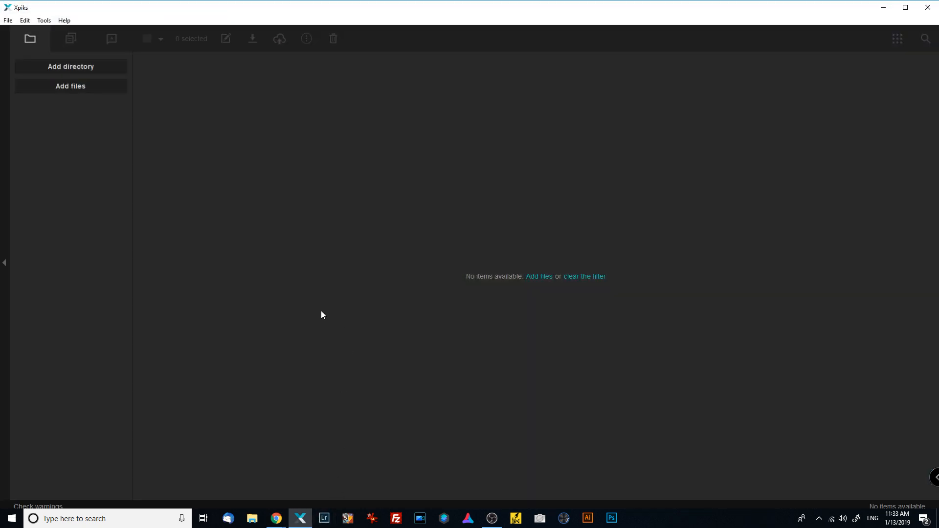
left_click(81, 88)
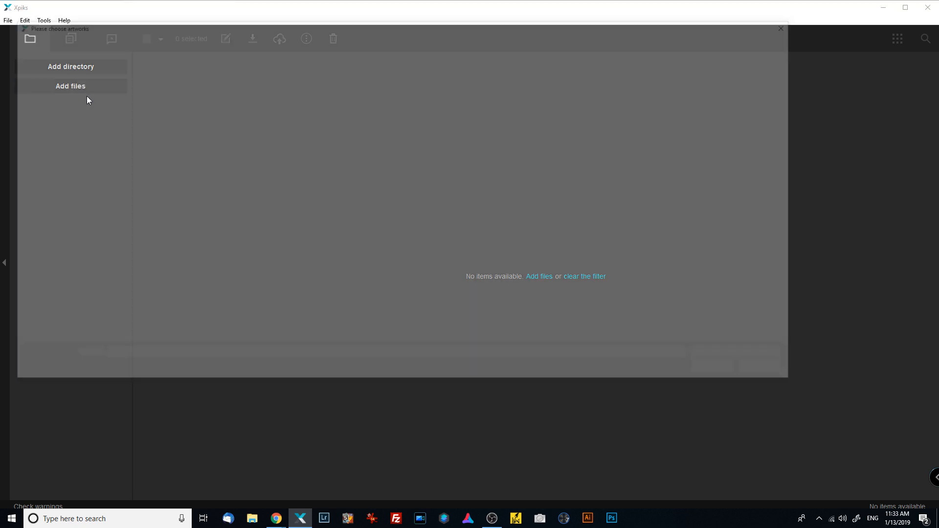
left_click(50, 315)
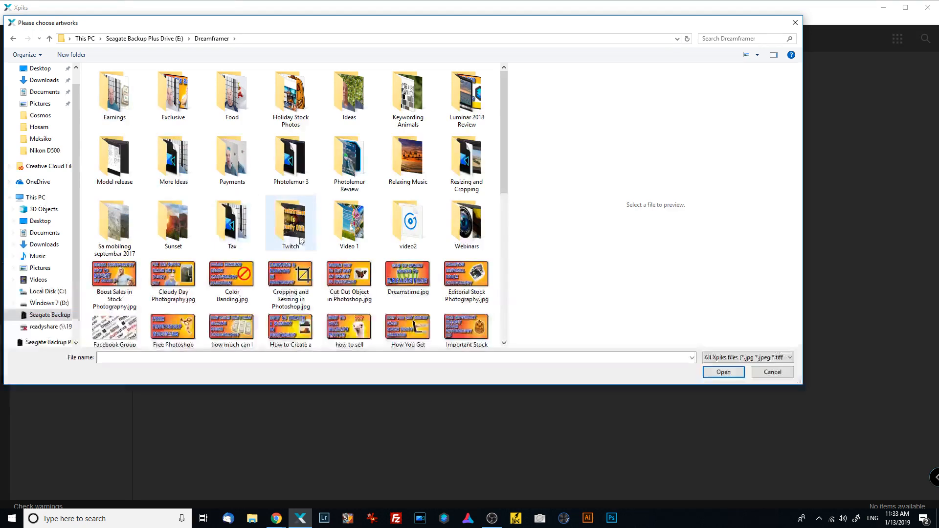
double_click(466, 222)
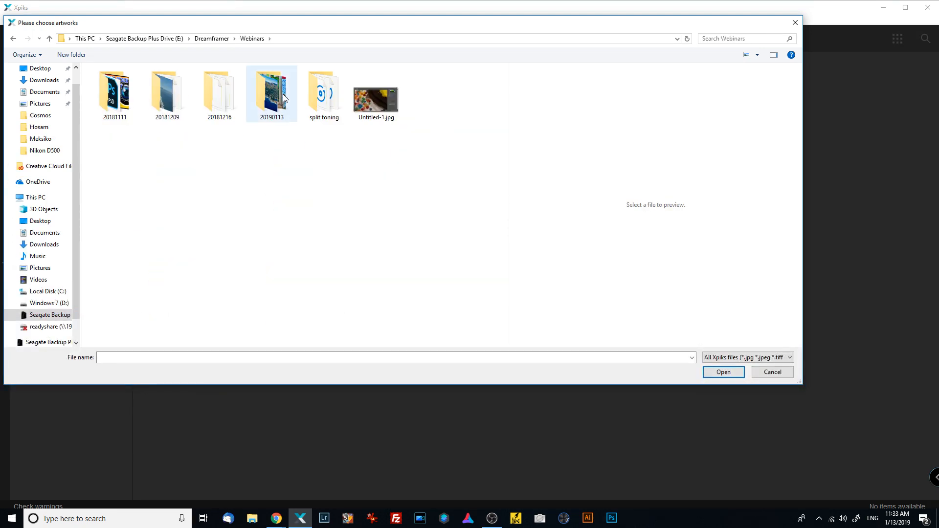
double_click(273, 98)
left_click(130, 104)
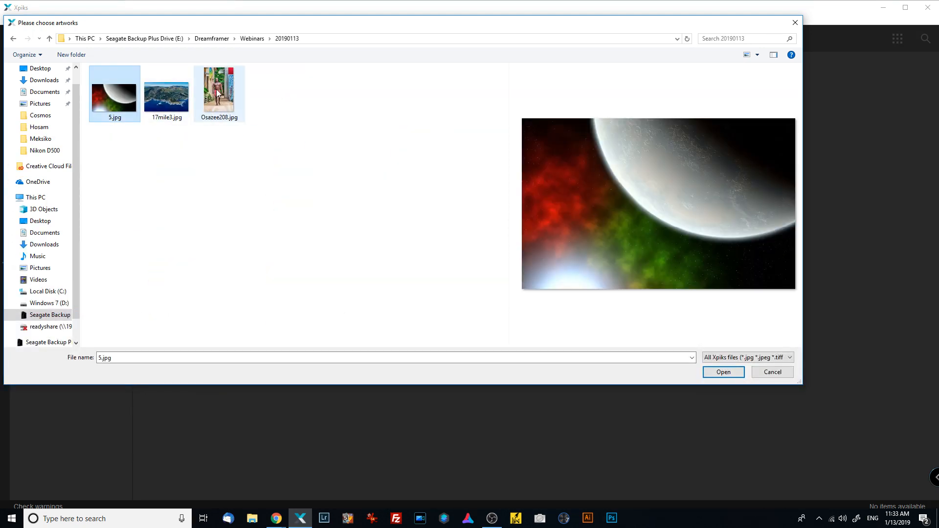
left_click(219, 93, "shift")
left_click(712, 370)
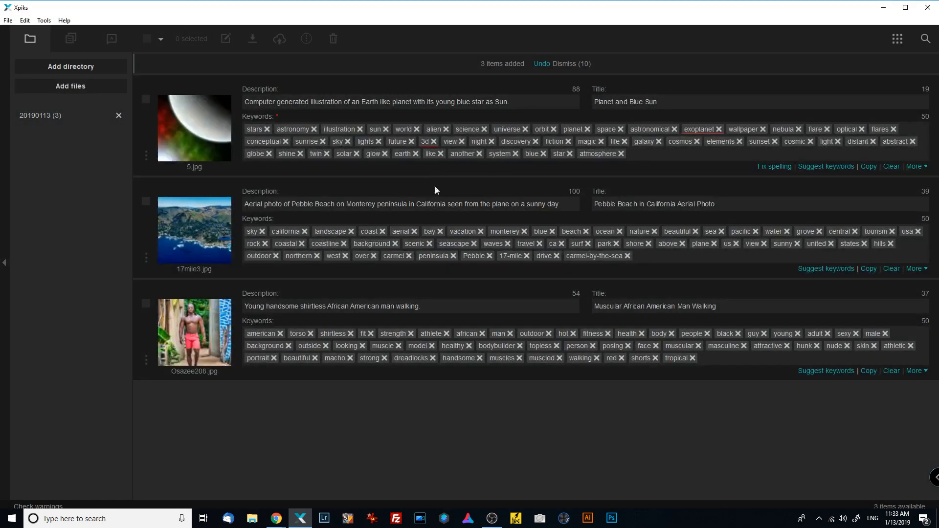
Step: Select all three images, choose Dreamtime E as the only upload destination, review its FTP settings and start the upload
left_click(146, 39)
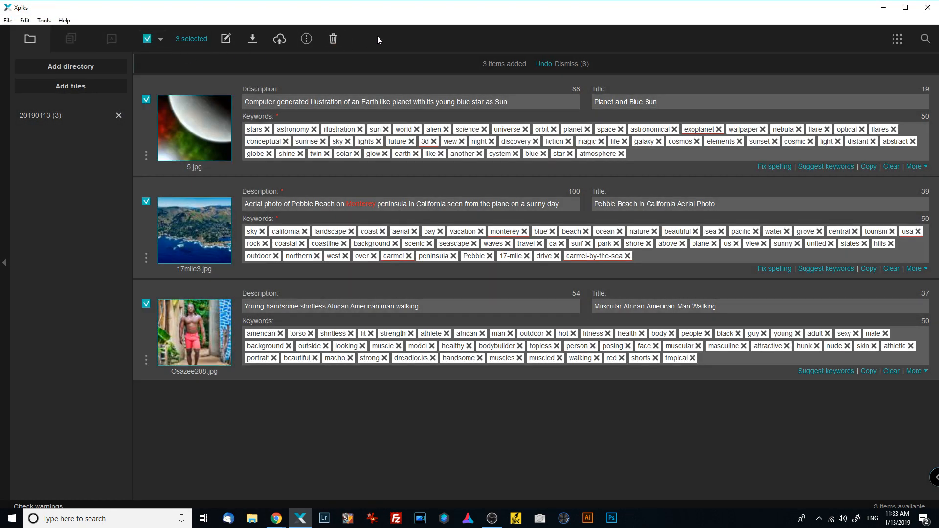
left_click(279, 38)
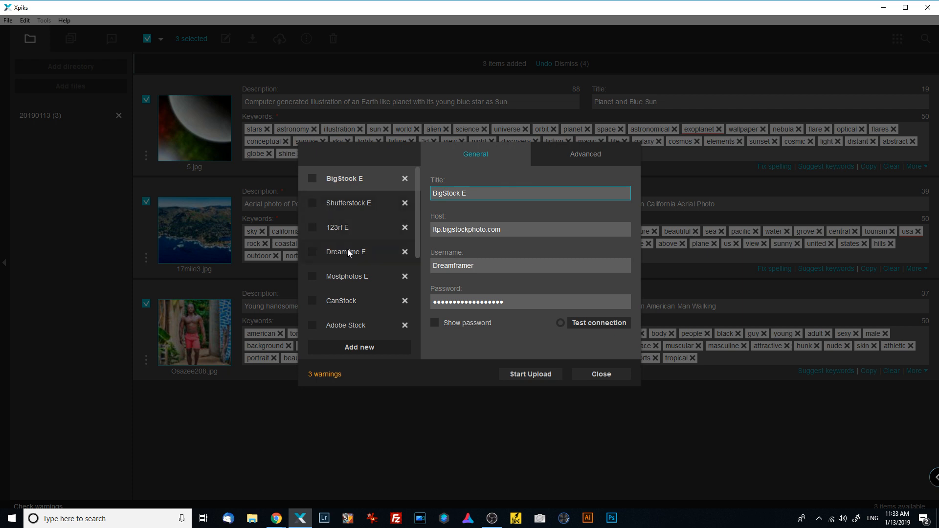
left_click(312, 252)
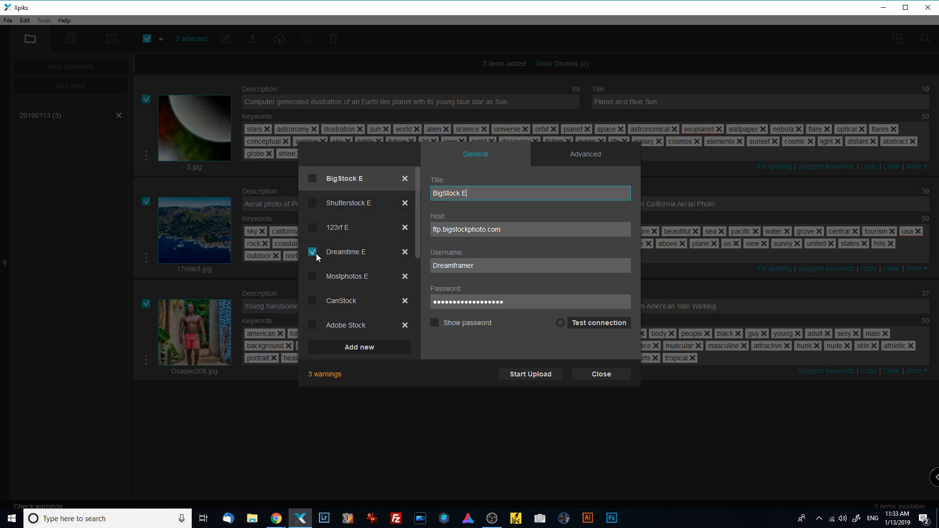
left_click(349, 254)
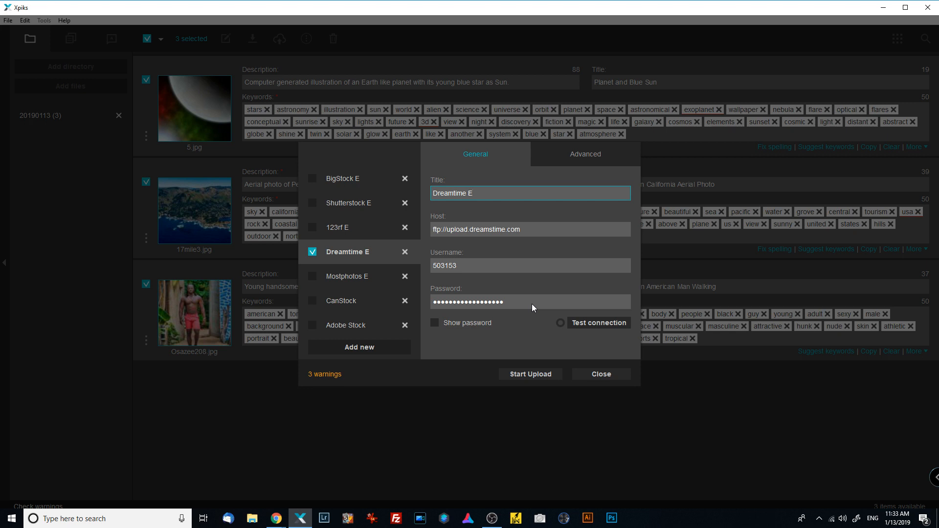
left_click(537, 375)
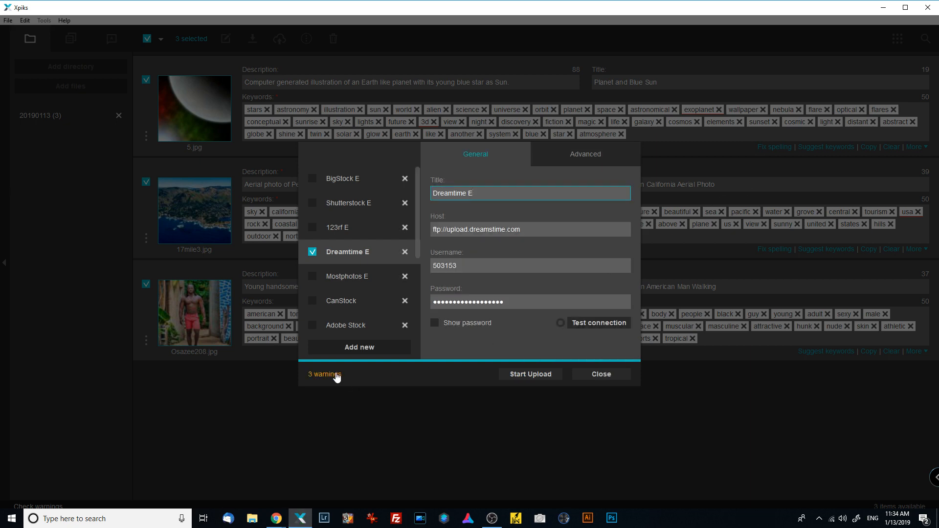
Step: Review the upload warnings for the three images, then close the upload dialog and Xpiks
left_click(327, 375)
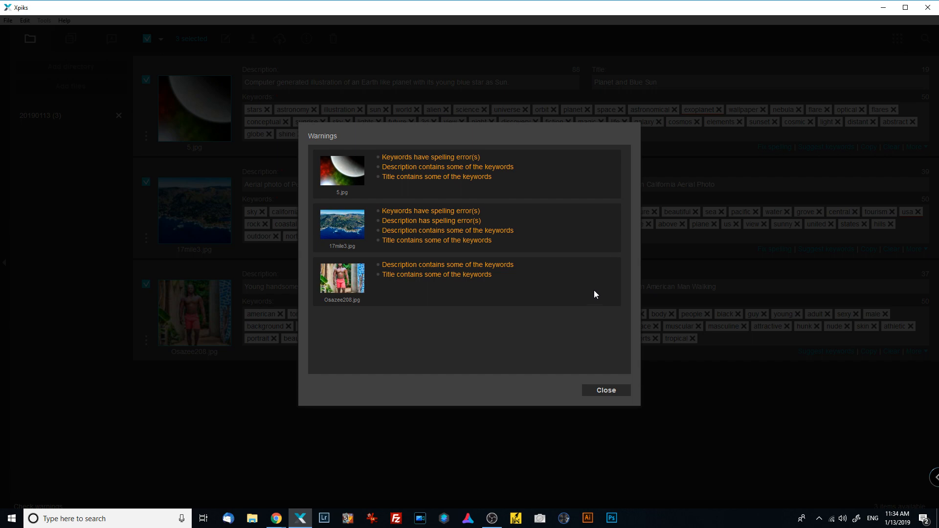
left_click(604, 391)
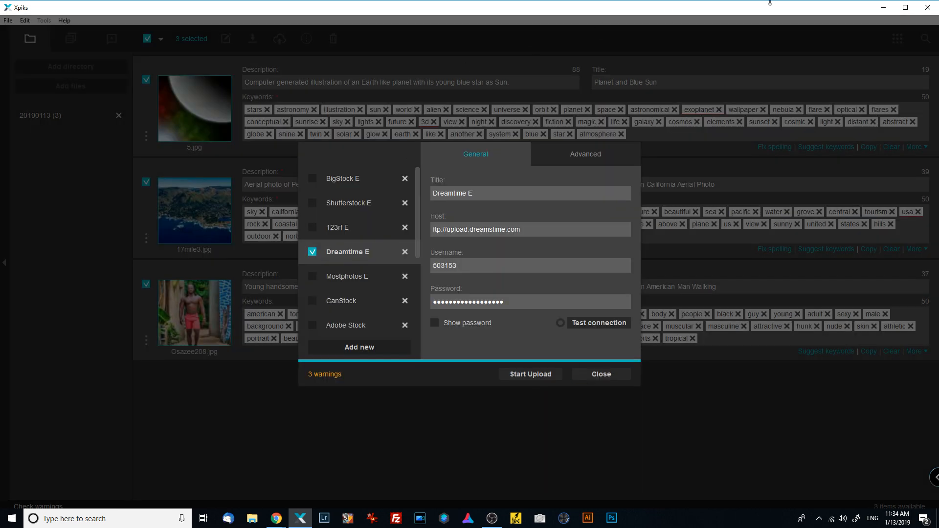
left_click(606, 373)
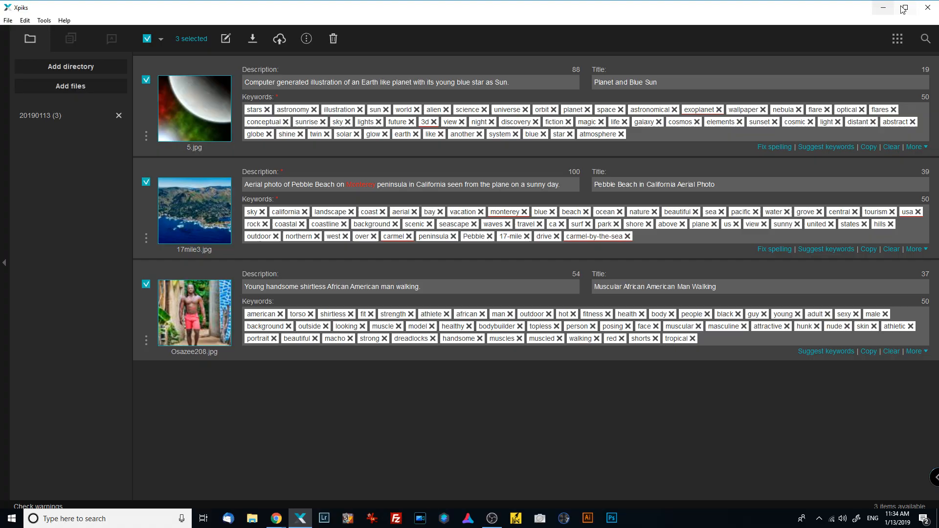
left_click(928, 7)
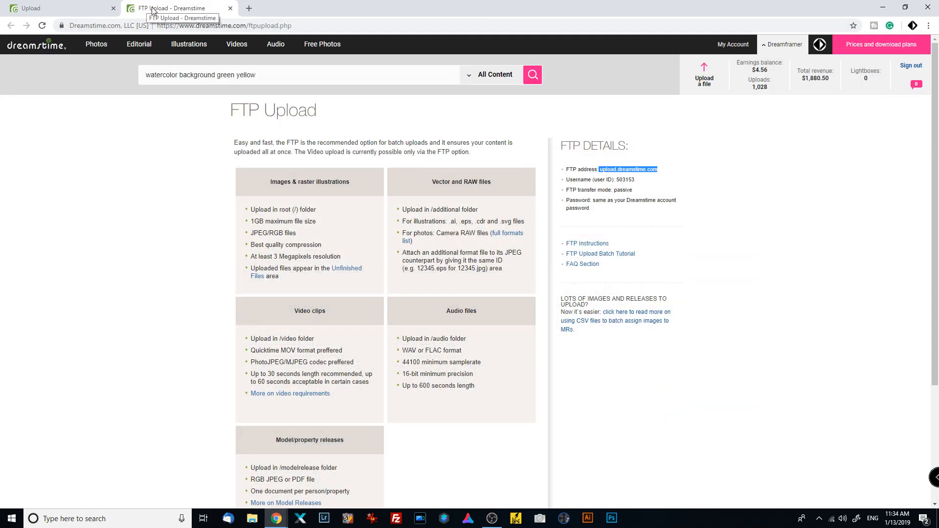
Step: Close Dreamstime's FTP upload tab and show the errors on the Unfinished Files page
left_click(79, 6)
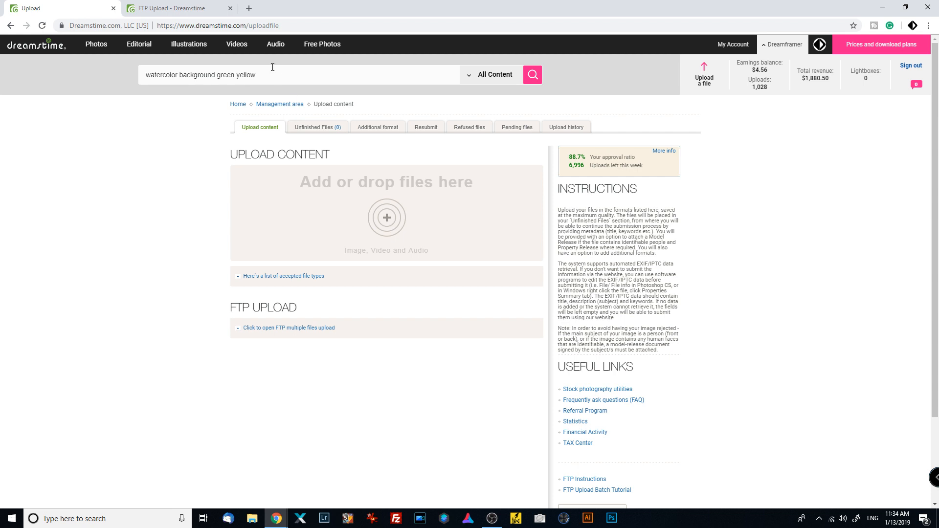
left_click(229, 8)
left_click(316, 128)
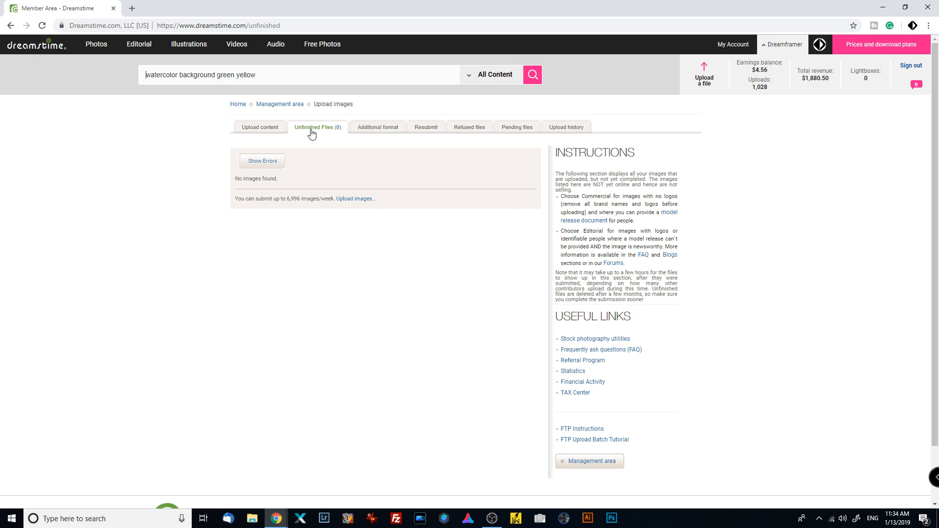
left_click(267, 164)
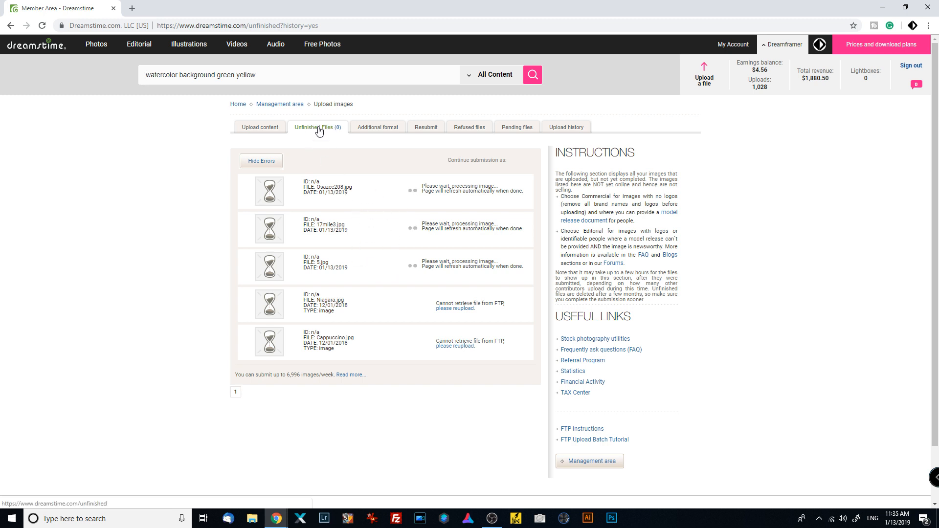
left_click(258, 128)
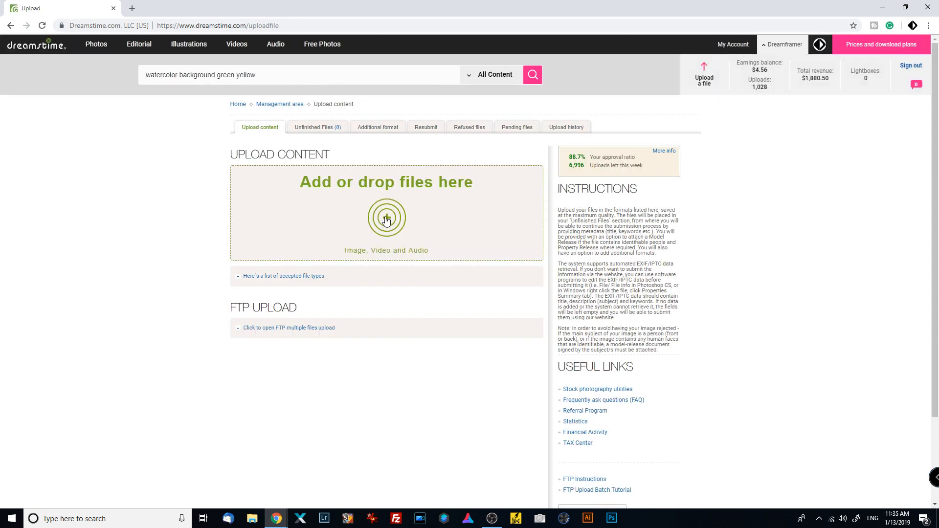
left_click(386, 216)
left_click(108, 83)
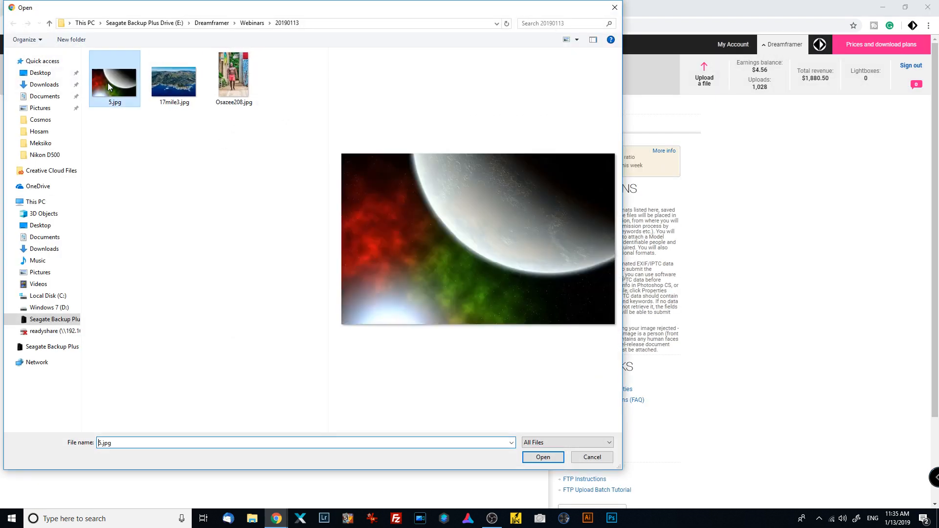
left_click(237, 77, "shift")
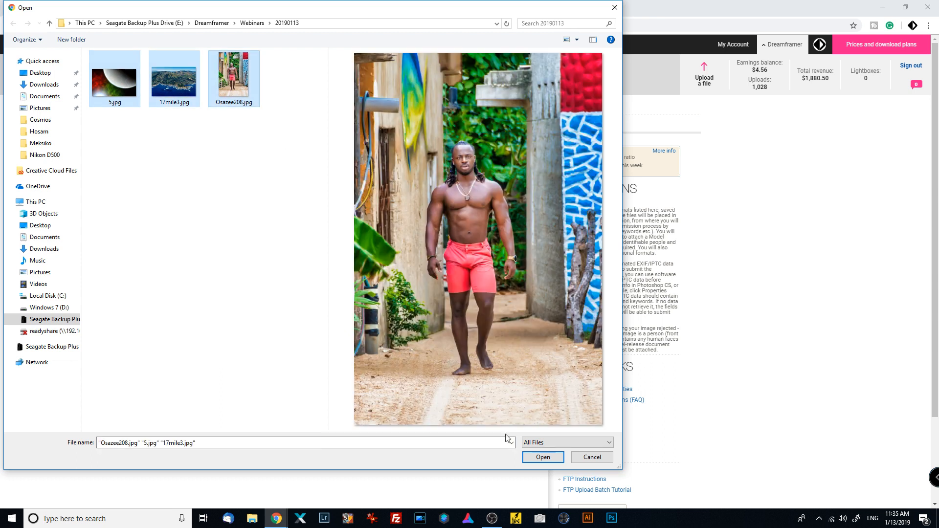
left_click(591, 458)
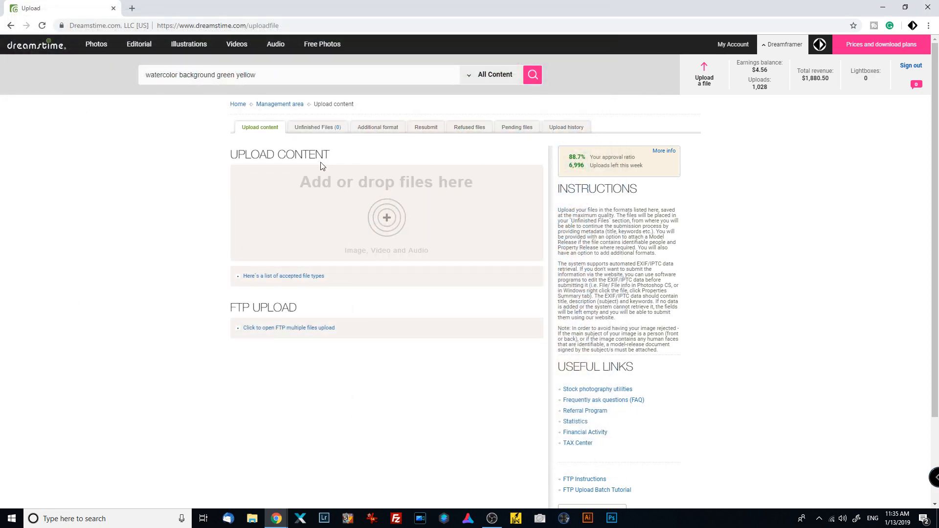
Step: Return to Dreamstime's Unfinished Files page, clear the search text and reload the page
left_click(306, 129)
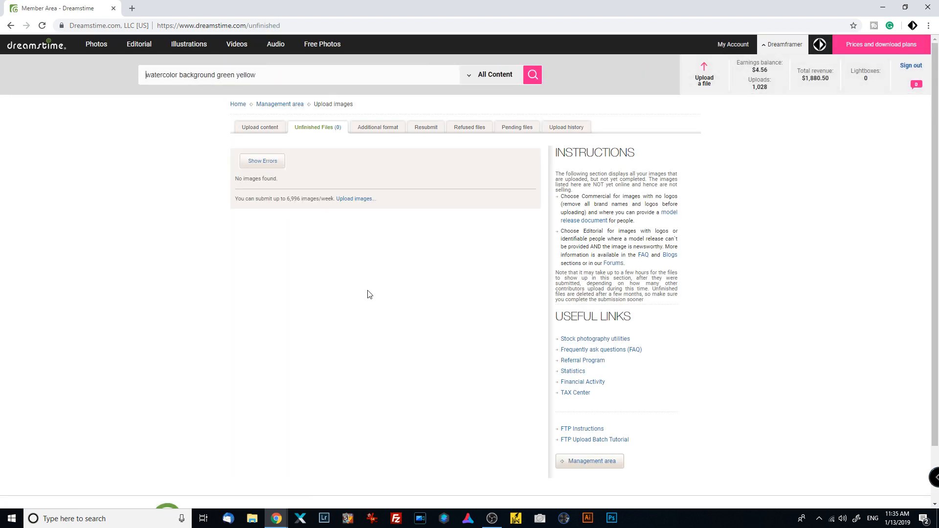
left_click_drag(257, 75, 88, 83)
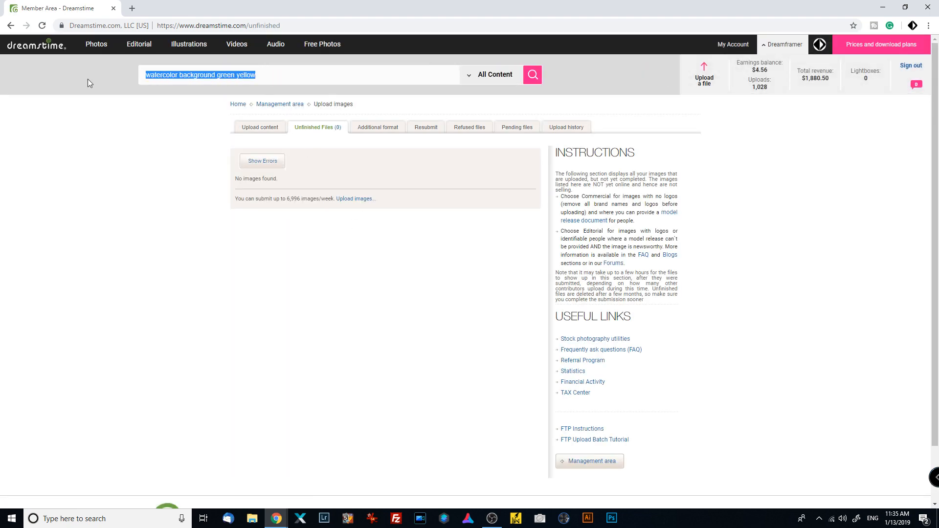
key("BackSpace")
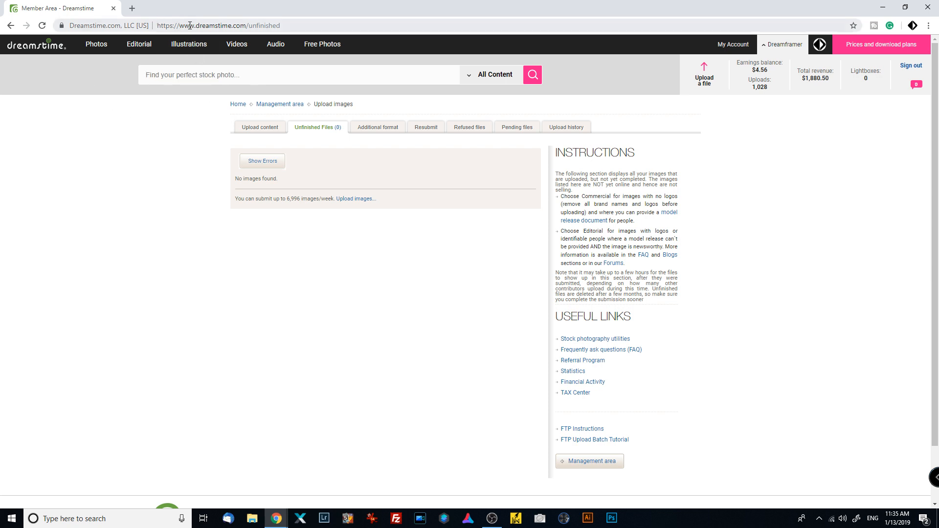
left_click(279, 25)
key("Return")
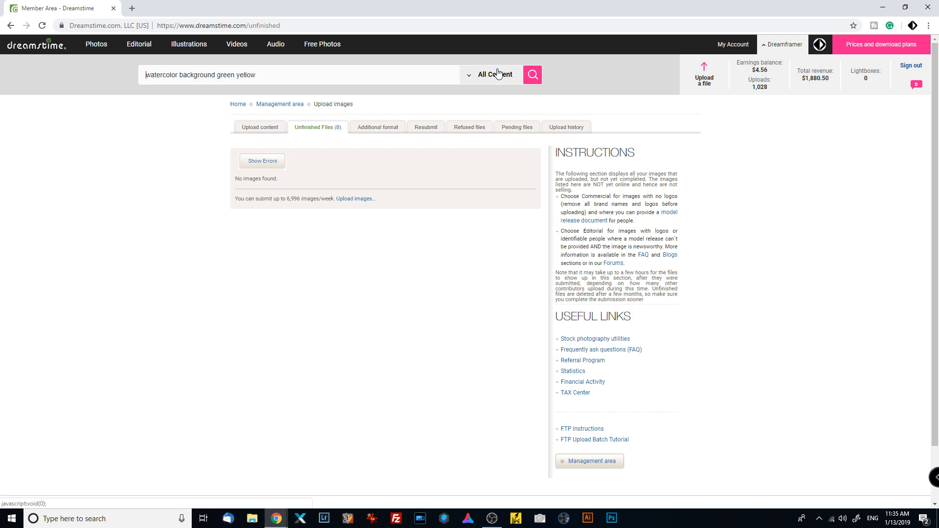
Step: Switch to Xpiks again and add the same three images from the Dreamframer\Webinars\20190113 folder
left_click(300, 520)
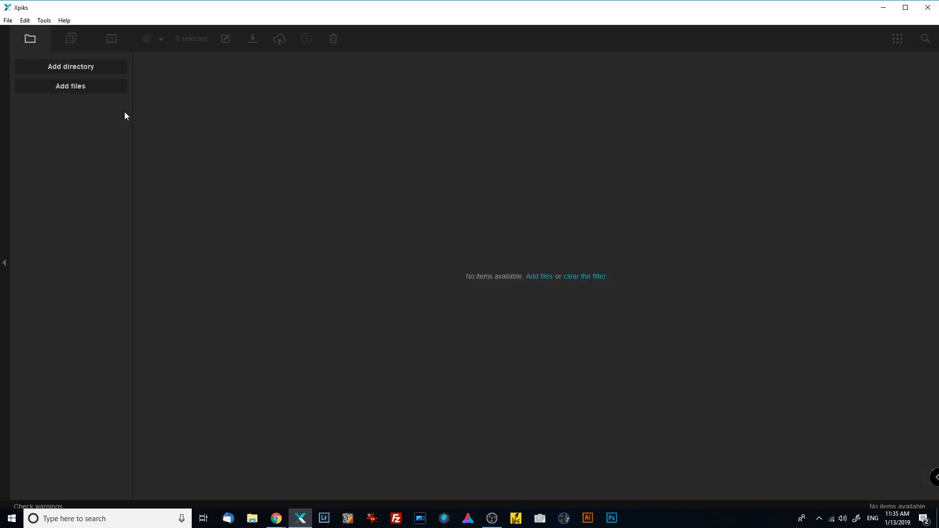
left_click(86, 90)
left_click(58, 313)
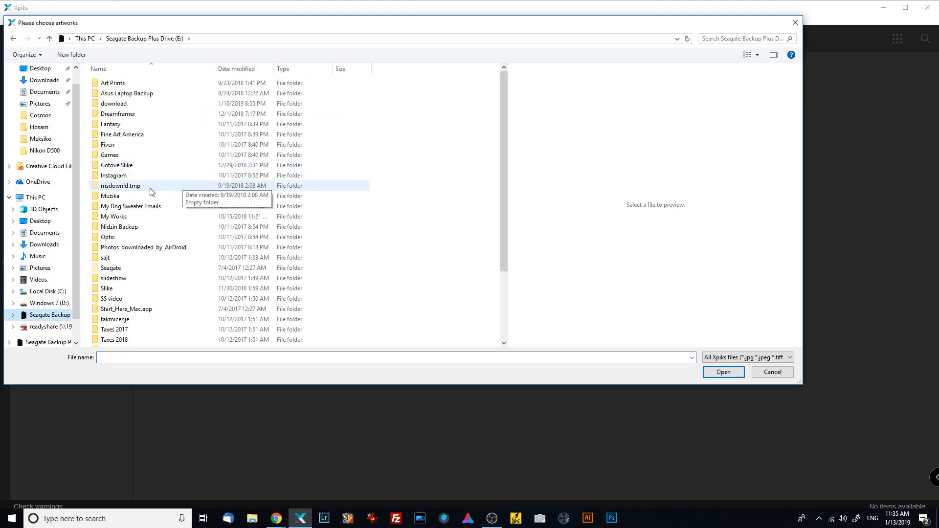
double_click(126, 117)
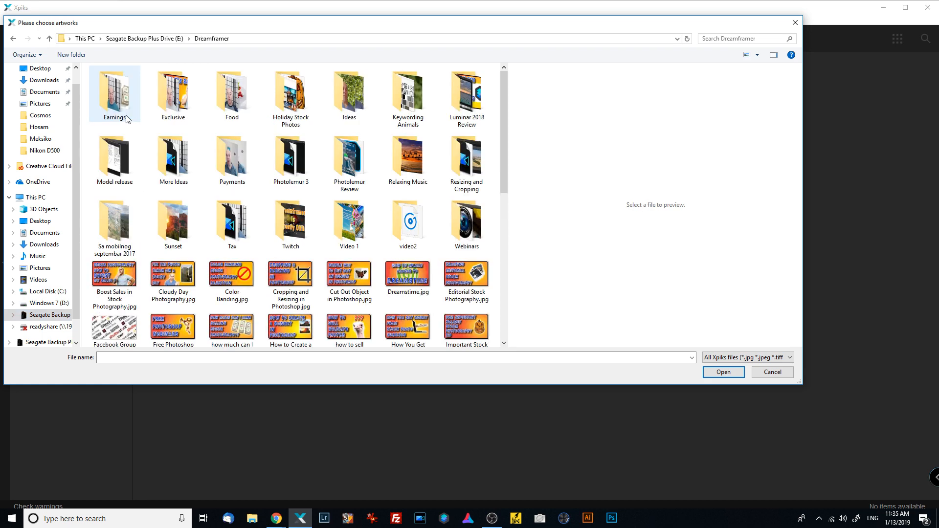
double_click(474, 227)
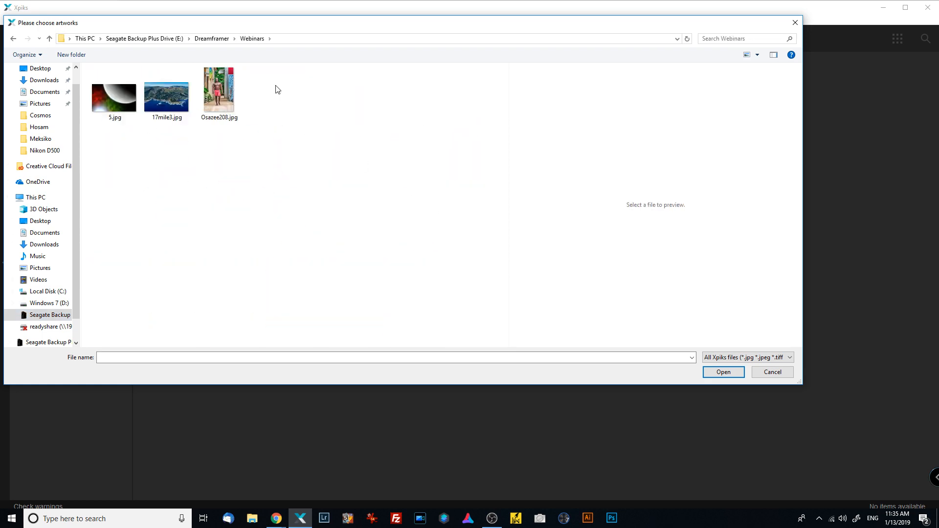
left_click(119, 93)
left_click(216, 92, "shift")
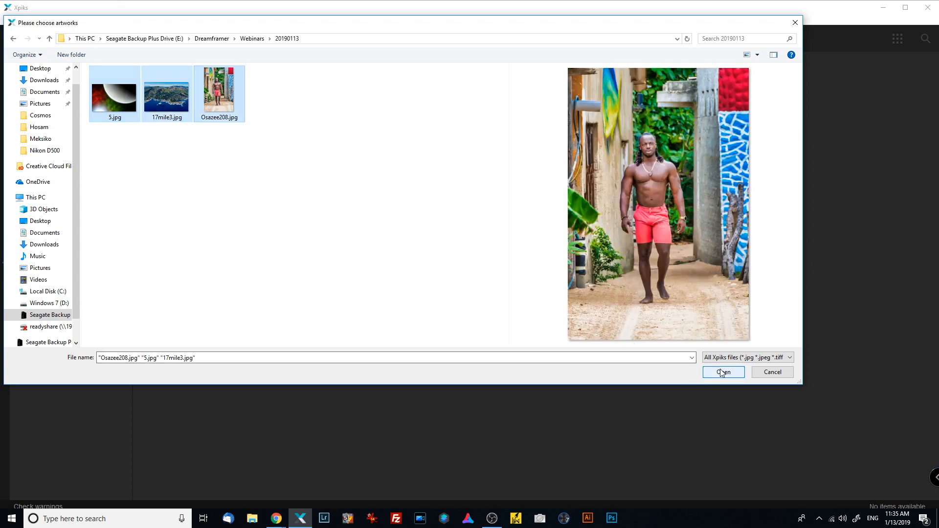
key("Return")
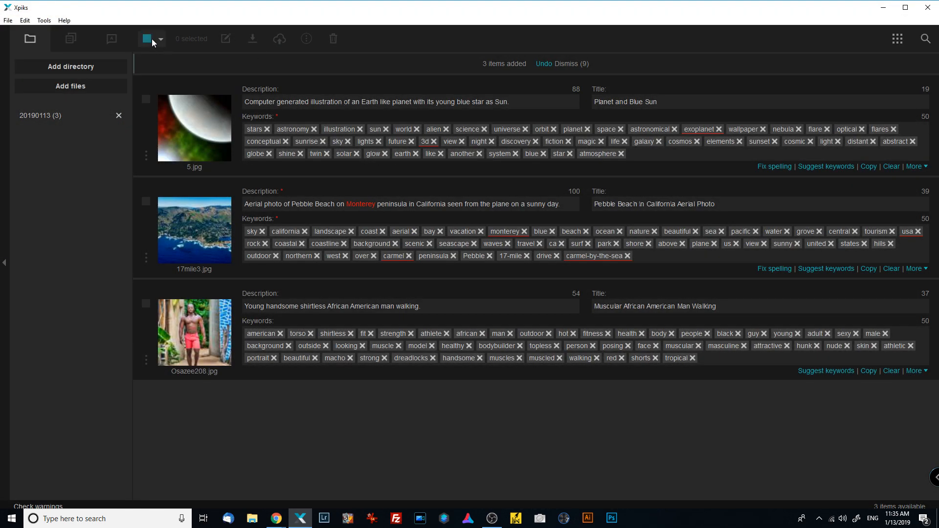
Step: Select all three images, make Adobe Stock the only upload destination instead of Dreamtime E and start the upload
left_click(151, 40)
left_click(279, 40)
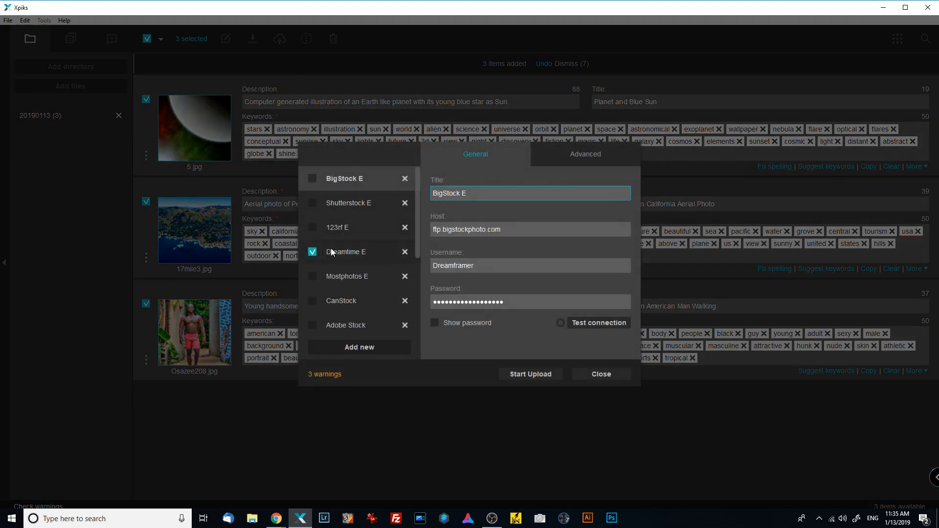
left_click(313, 327)
left_click(333, 325)
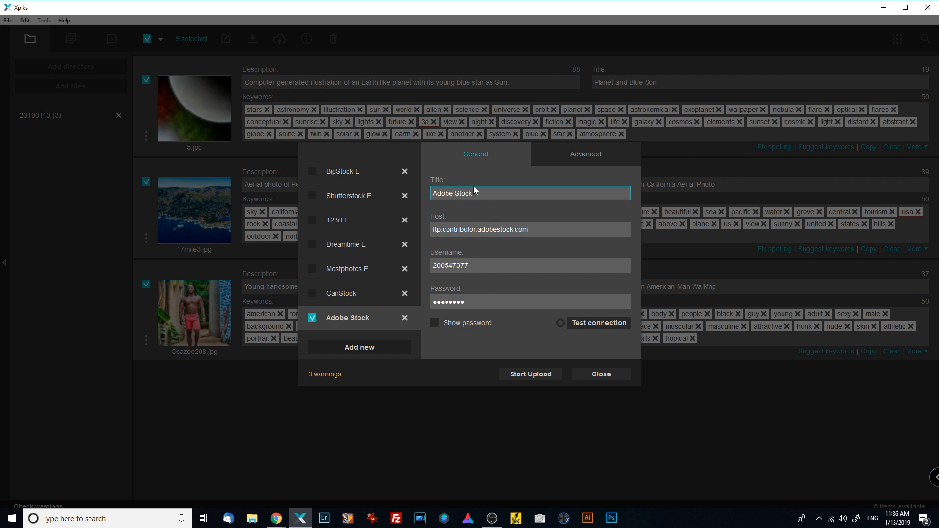
left_click(536, 374)
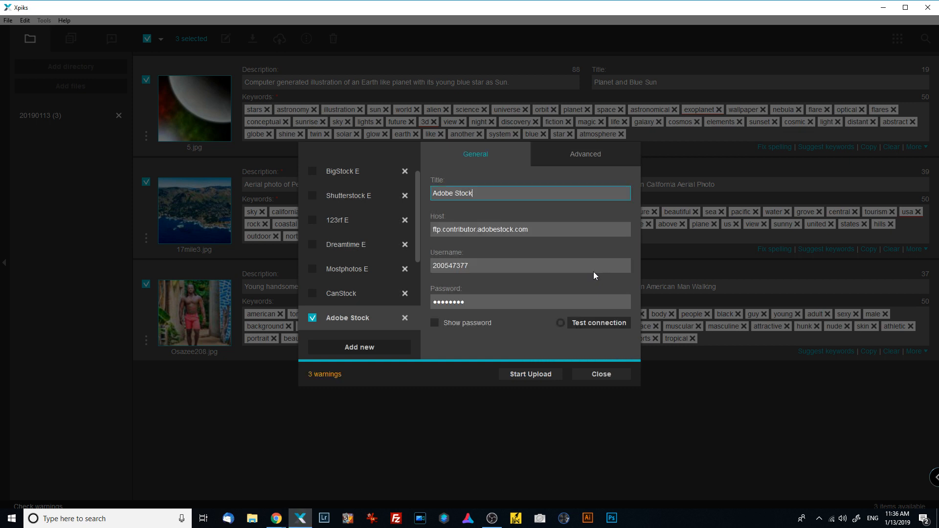
Step: Close the Xpiks upload window, switch to the browser and open the bookmarked Adobe Stock contributor page in a new tab
left_click(606, 375)
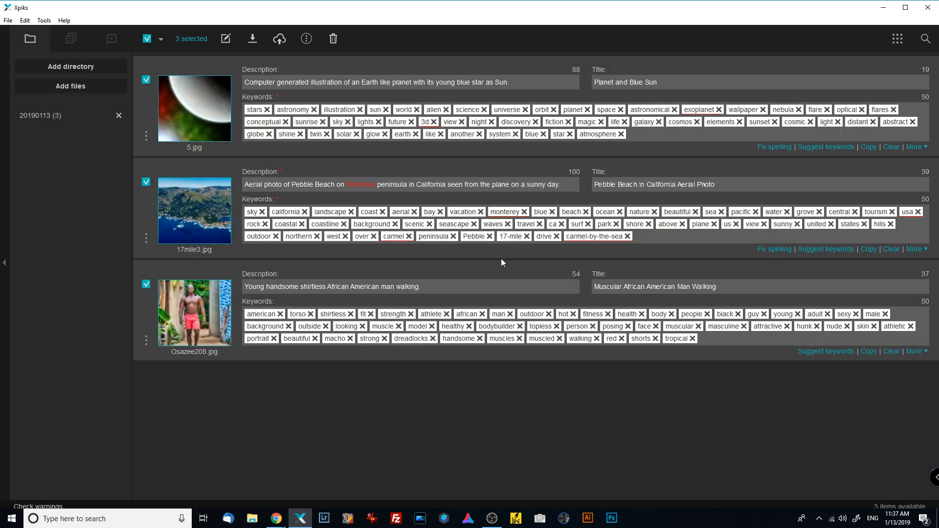
left_click(883, 8)
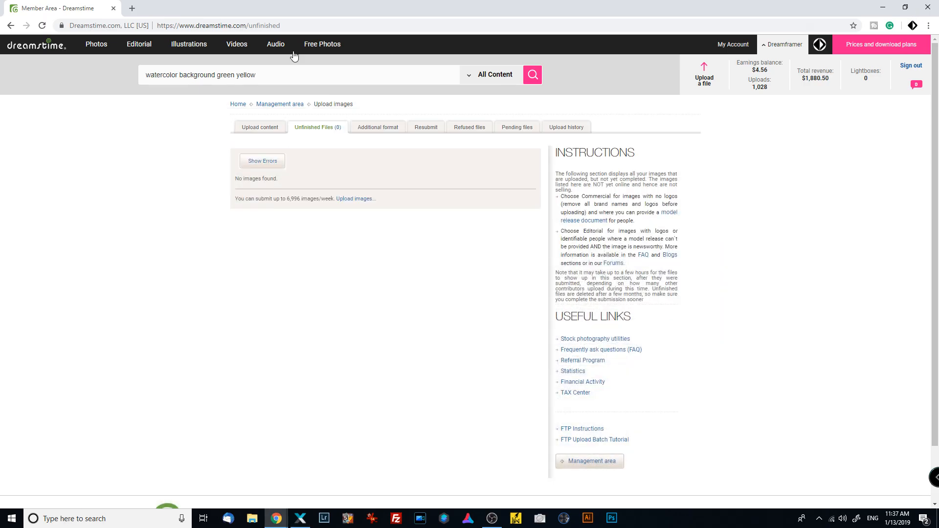
left_click(132, 8)
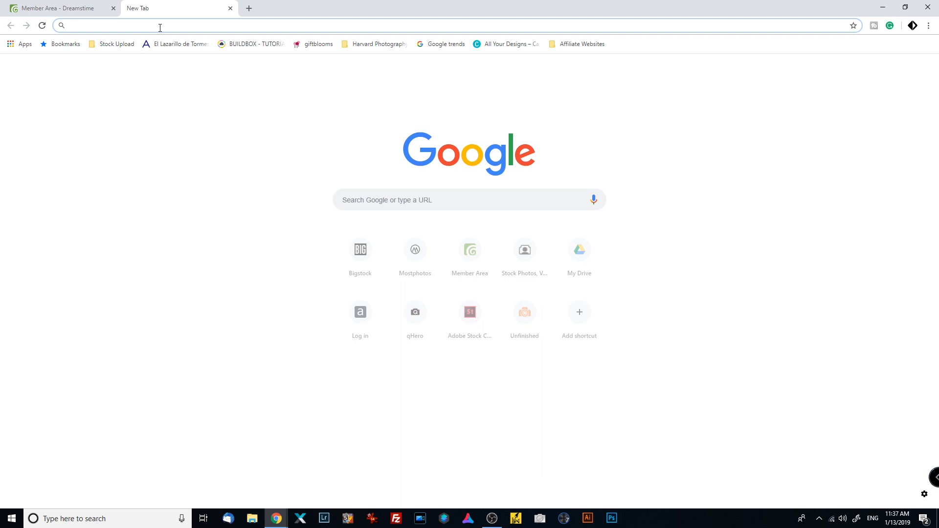
left_click(122, 45)
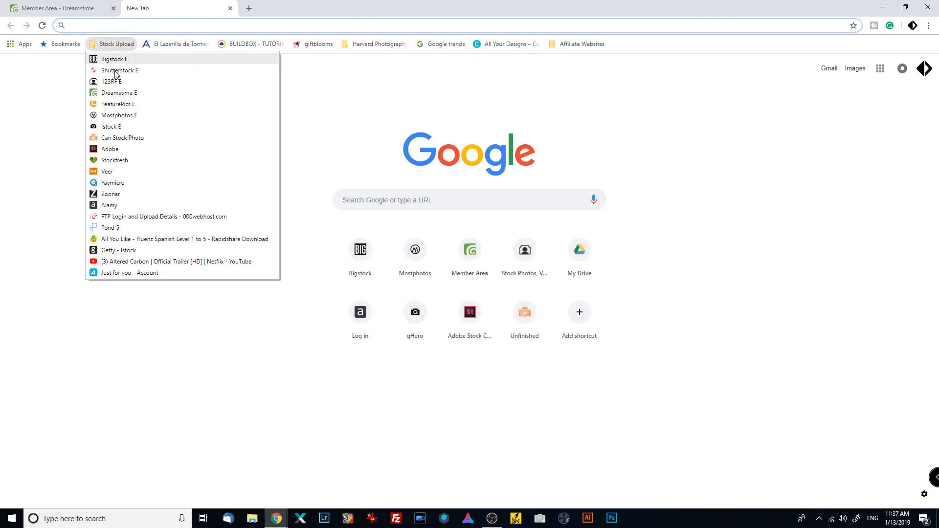
left_click(111, 149)
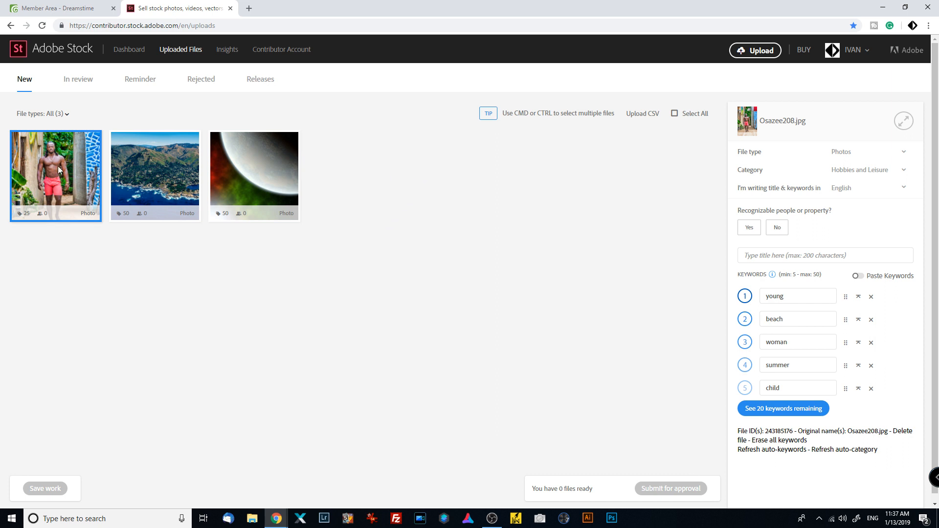
Step: Set the category of the uploaded photo of the man to People
mouse_move(174, 165)
mouse_move(64, 159)
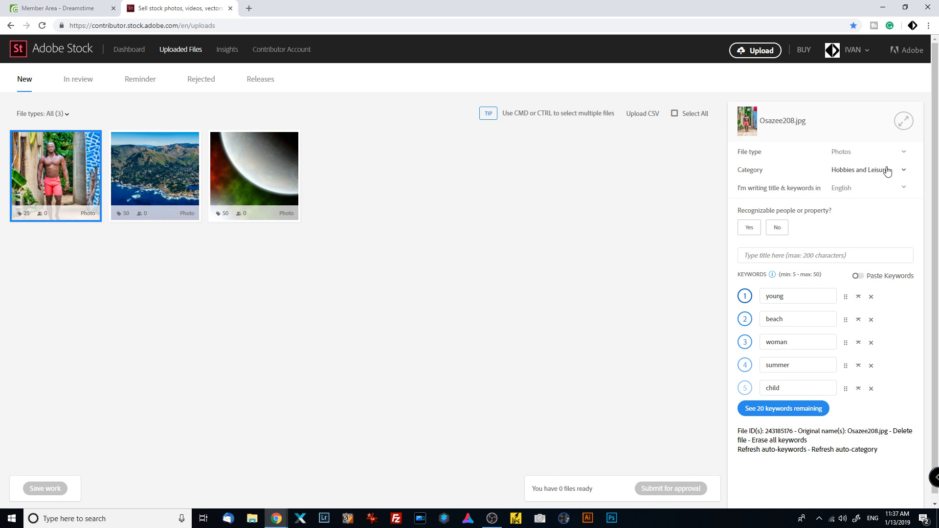
left_click(904, 176)
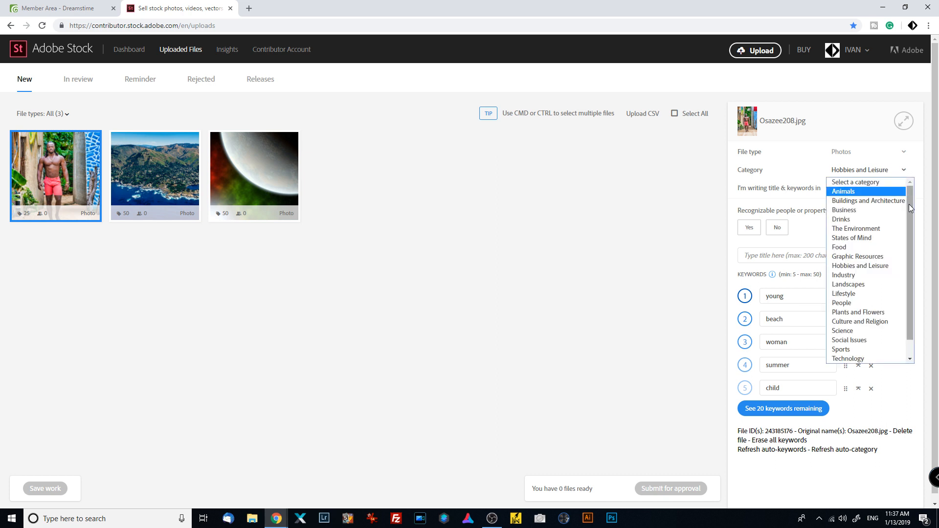
scroll(911, 251, "down", 1)
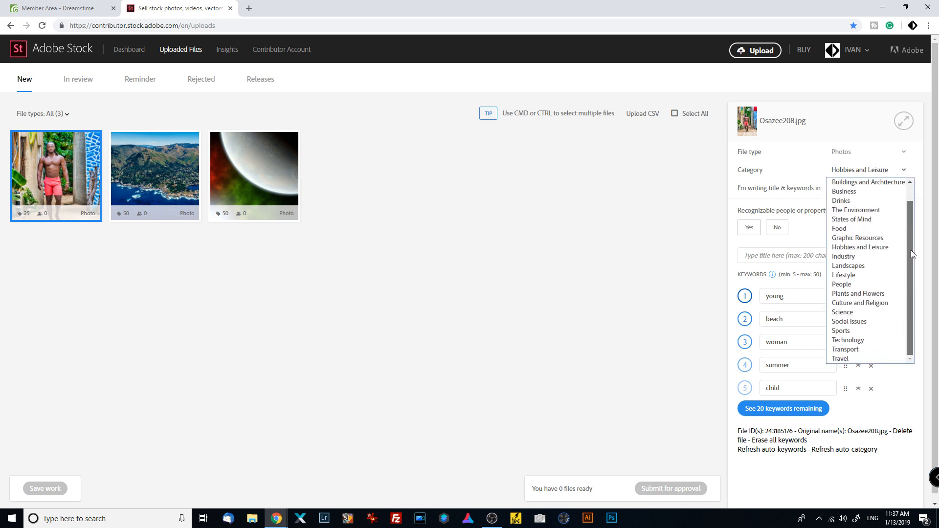
left_click(869, 284)
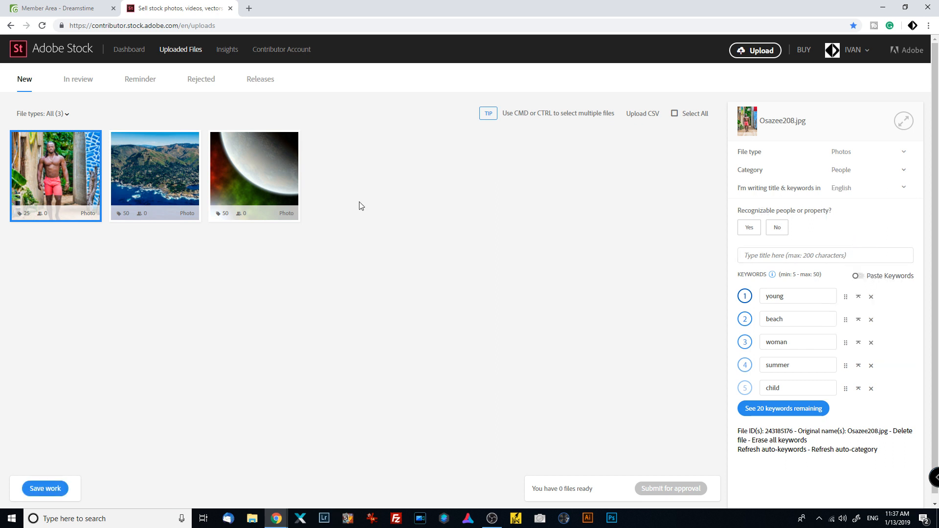
Step: Mark the man's photo as showing recognizable people and attach the model's existing release dated 5/25/2018
left_click(746, 228)
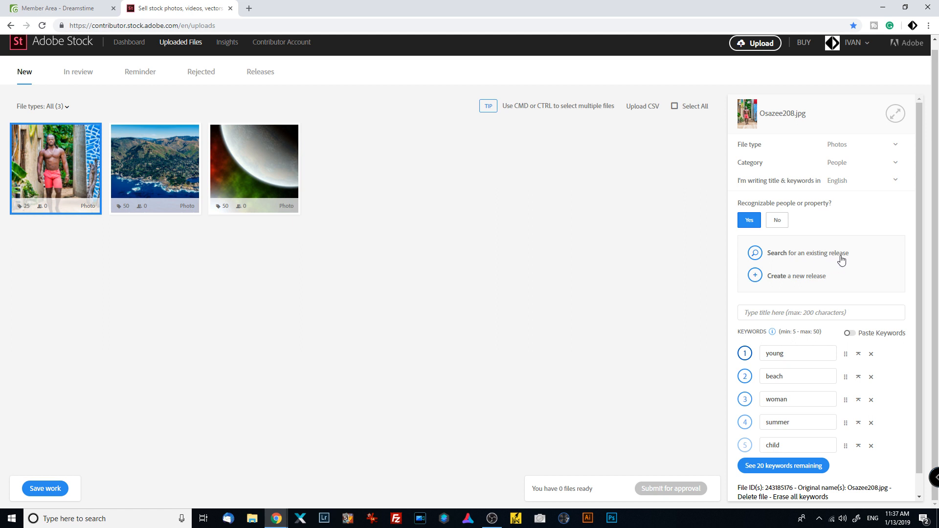
left_click(779, 254)
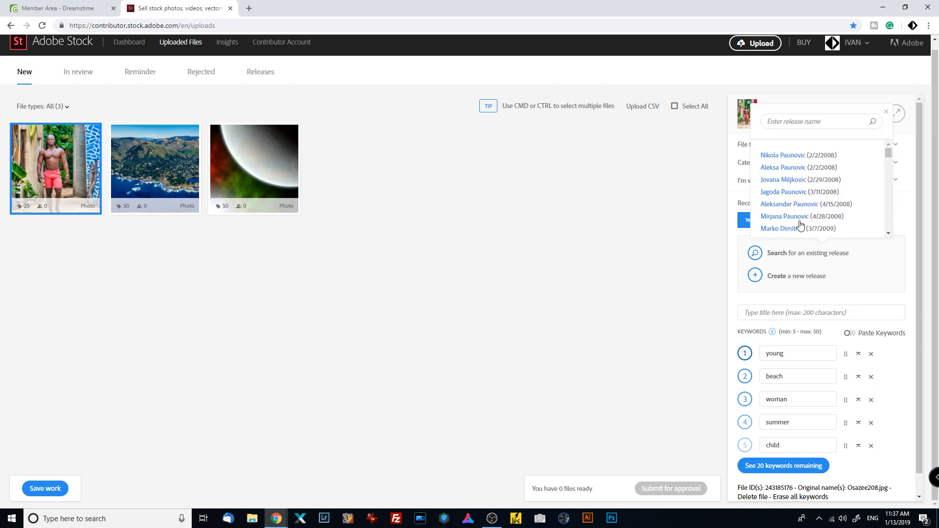
scroll(842, 184, "down", 1)
scroll(844, 186, "down", 8)
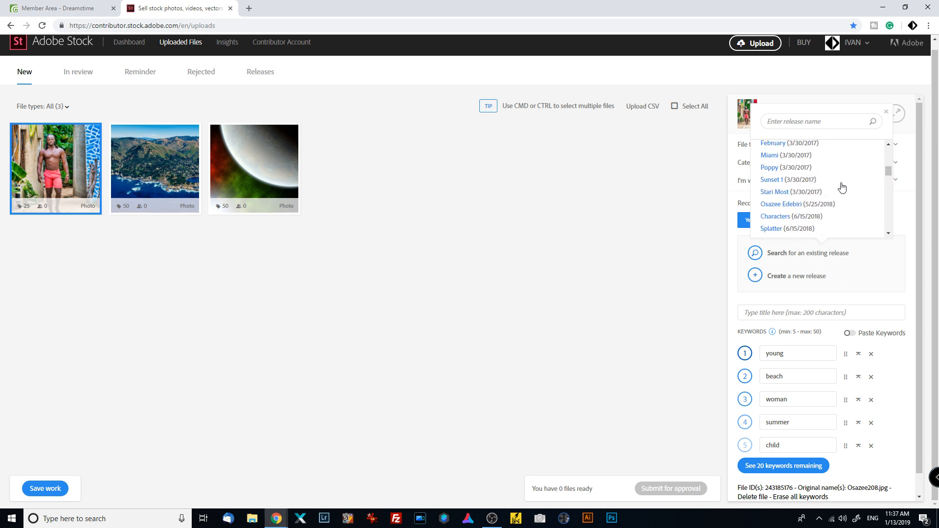
left_click(793, 205)
left_click(890, 311)
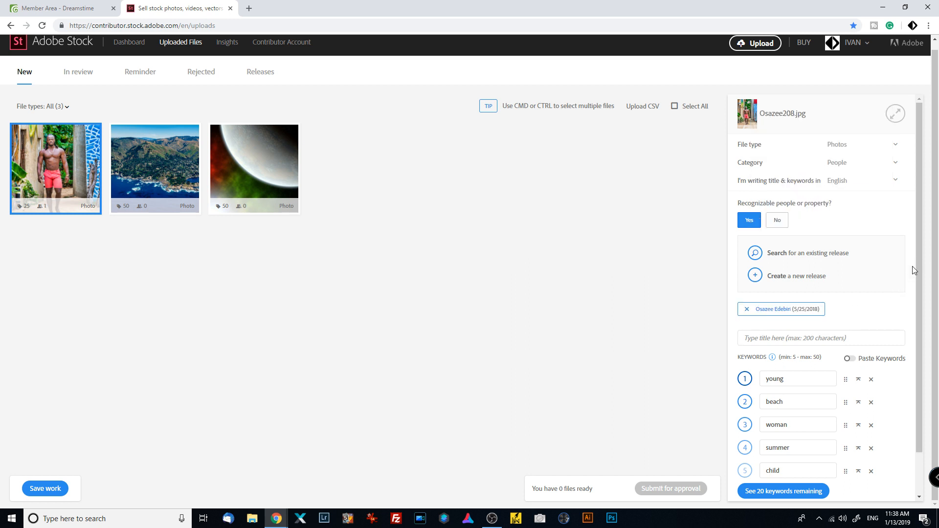
scroll(912, 273, "down", 1)
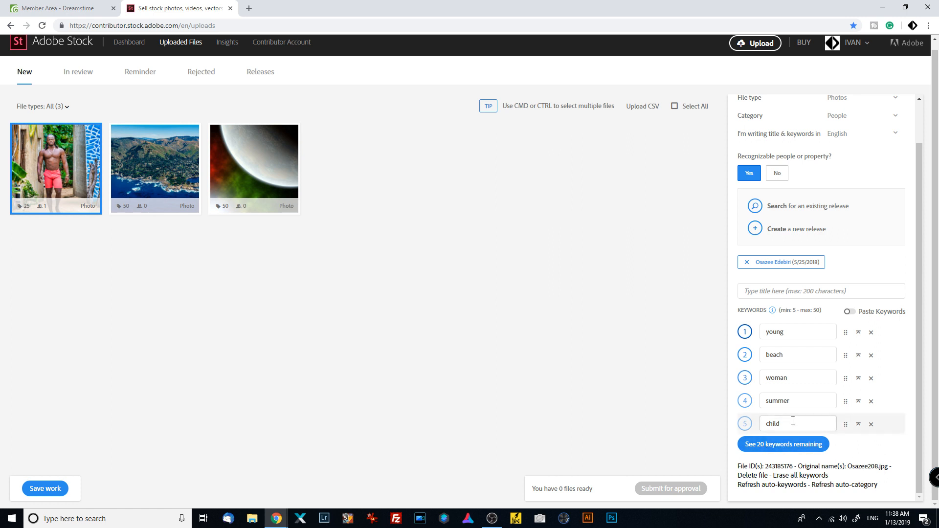
scroll(652, 351, "up", 1)
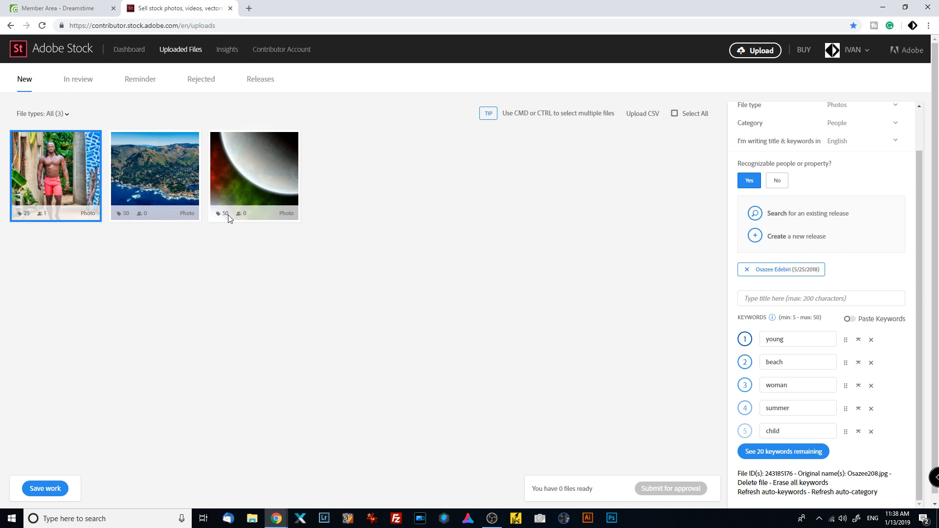
mouse_move(185, 237)
scroll(809, 327, "down", 1)
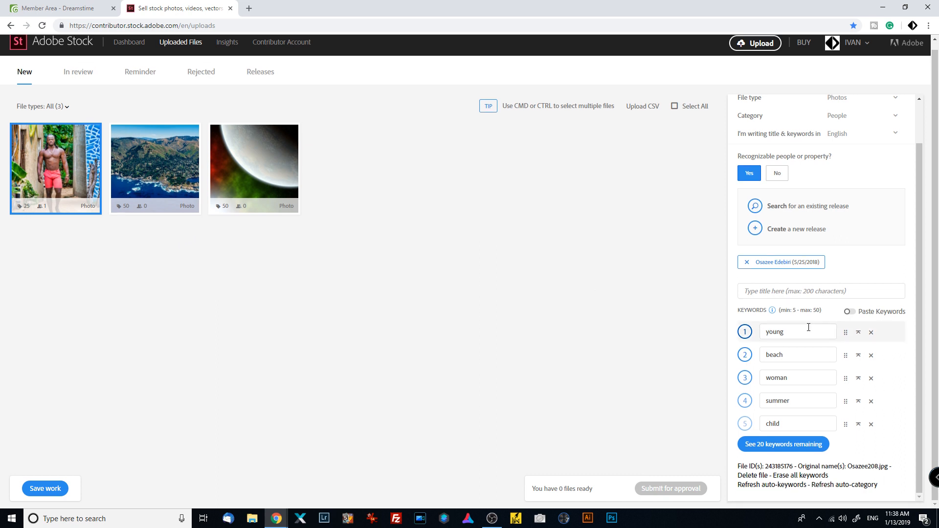
Step: Set the category of 17mile3.jpg to Landscapes and mark it as having no recognizable people or property
left_click(149, 171)
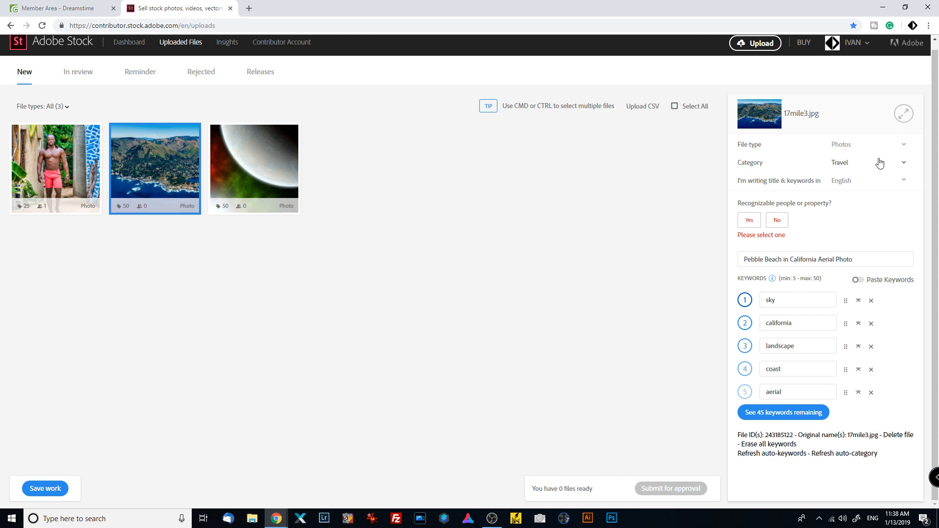
left_click(905, 164)
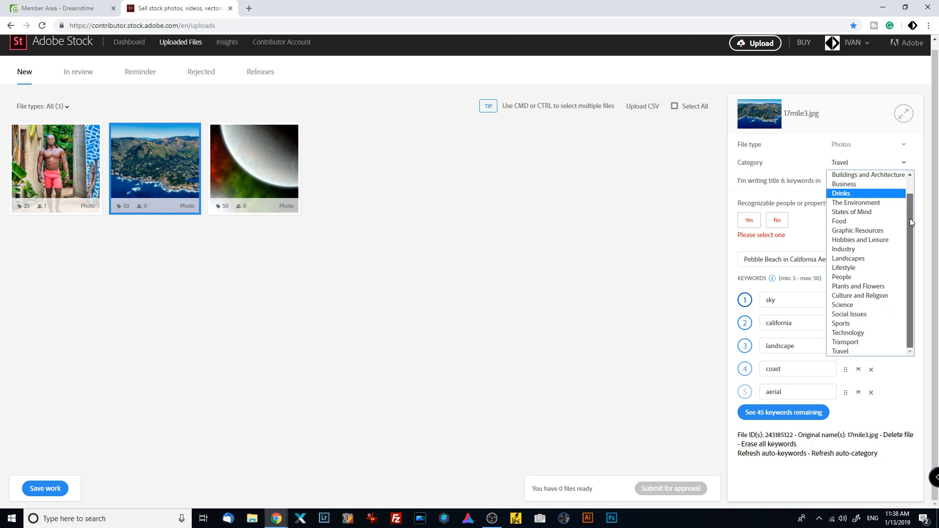
left_click(874, 257)
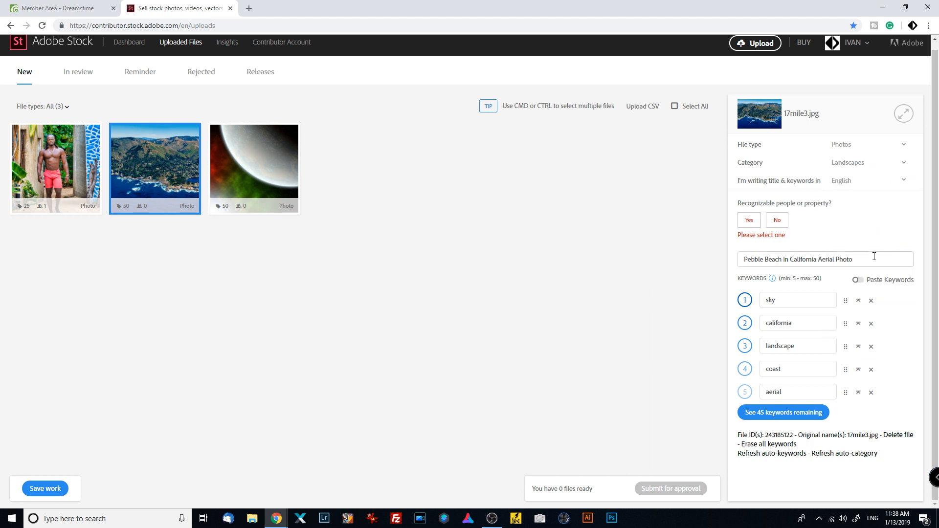
left_click(777, 222)
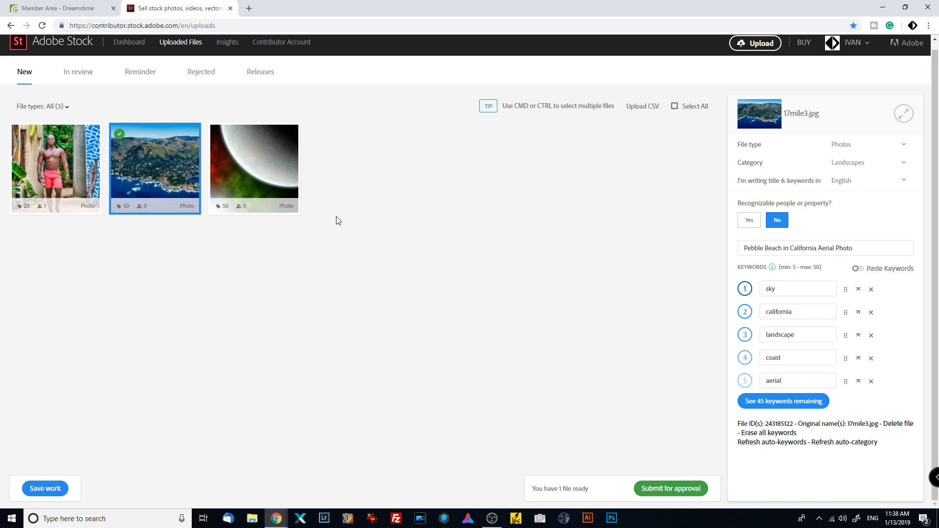
Step: Change the file type of 5.jpg to Illustrations and mark it as having no recognizable people or property
left_click(250, 169)
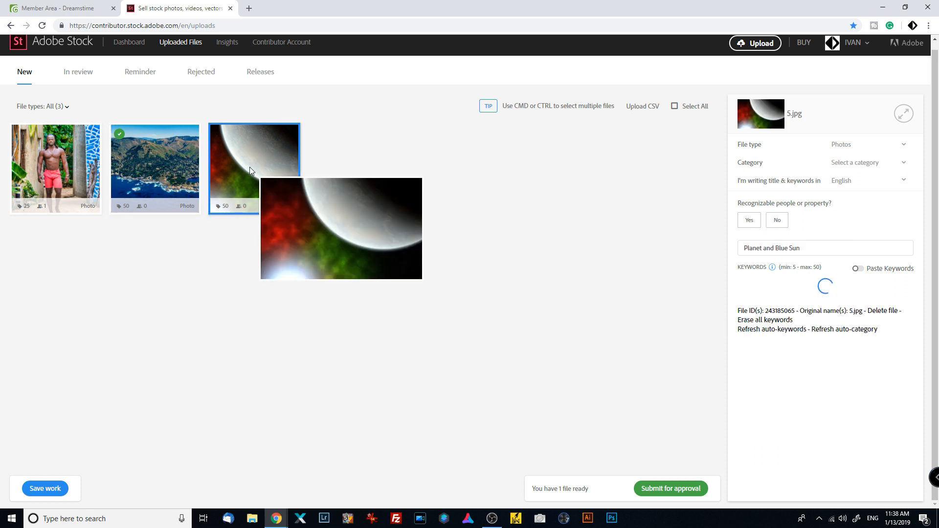
left_click(136, 150)
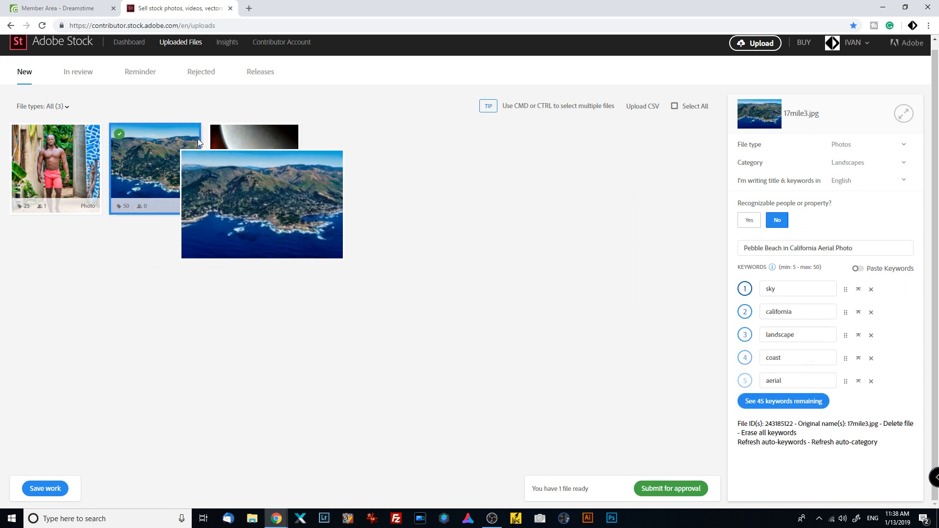
mouse_move(56, 168)
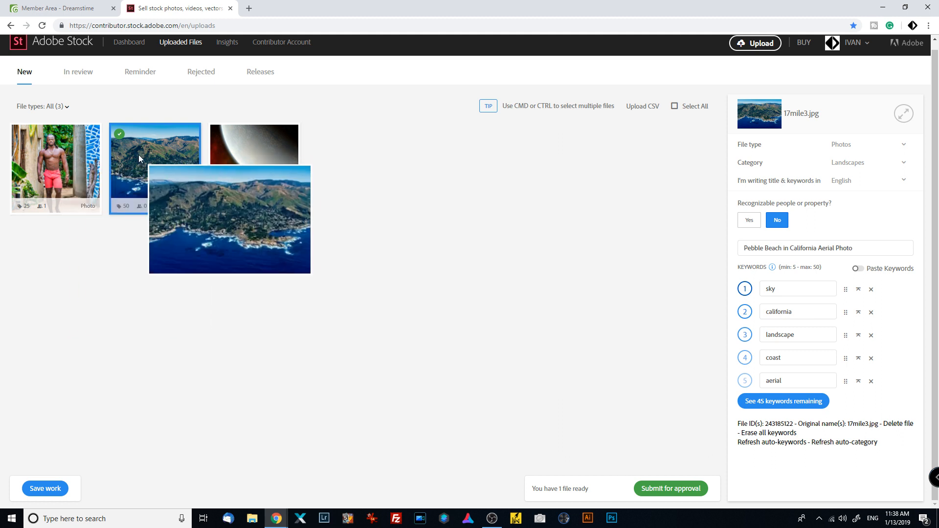
left_click(257, 151)
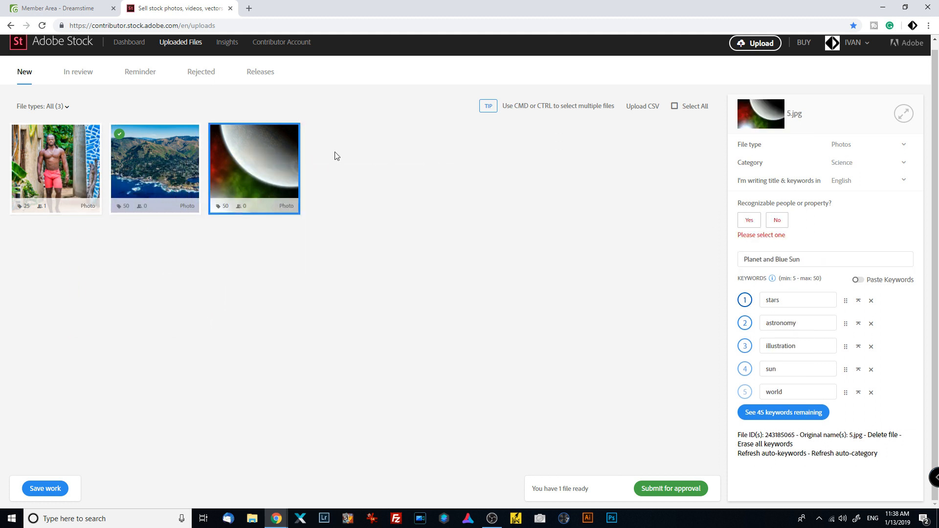
left_click(904, 147)
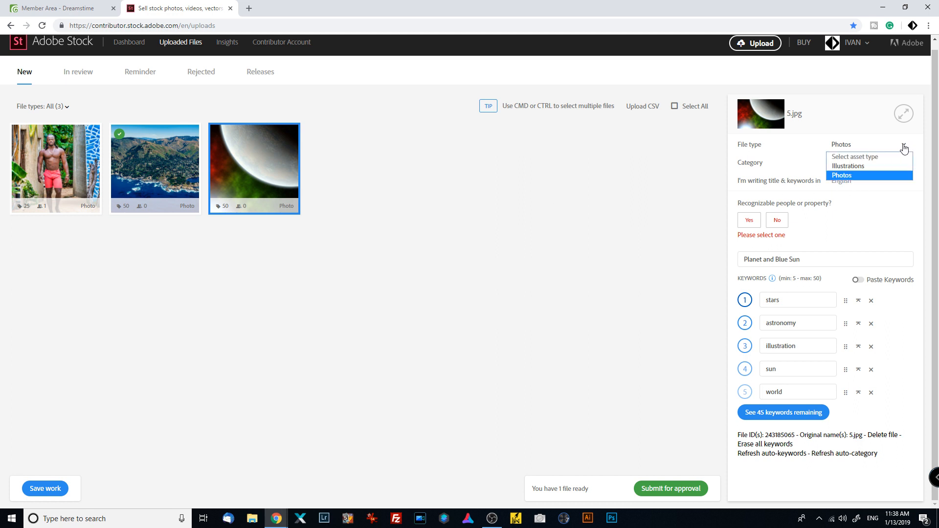
left_click(860, 166)
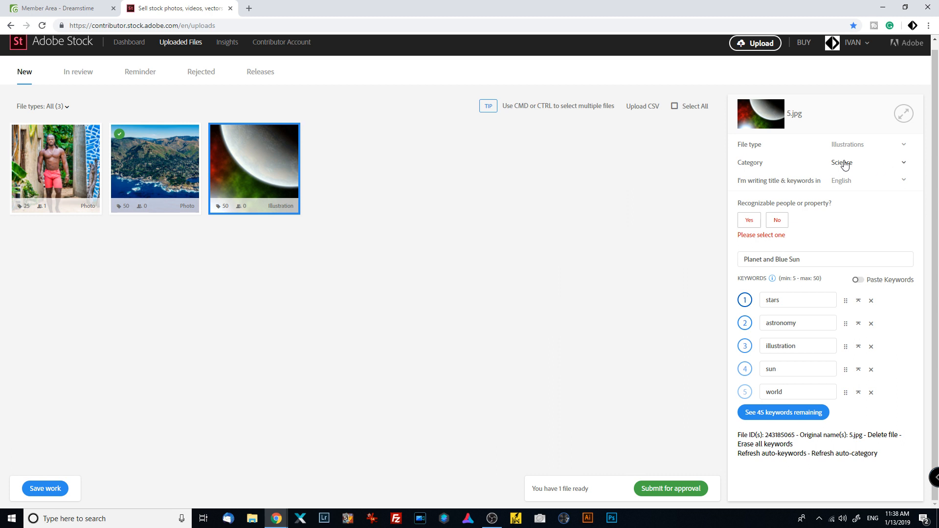
left_click(778, 223)
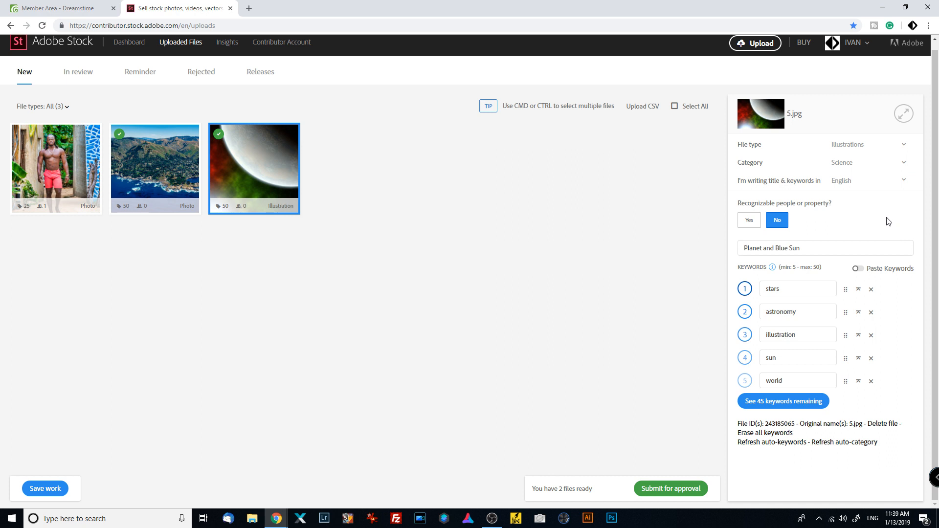
Step: Reopen the details of the man's photo and examine its title and keywords
mouse_move(220, 130)
left_click(52, 154)
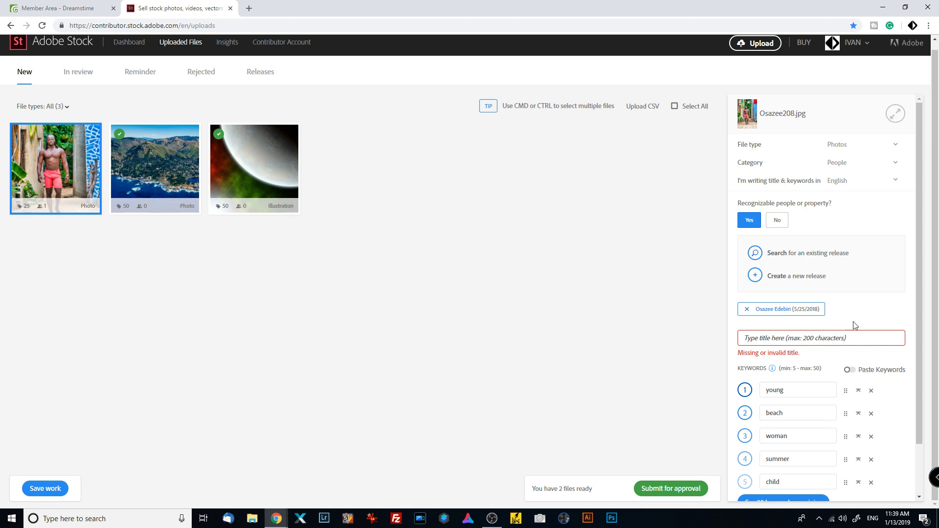
scroll(855, 325, "down", 1)
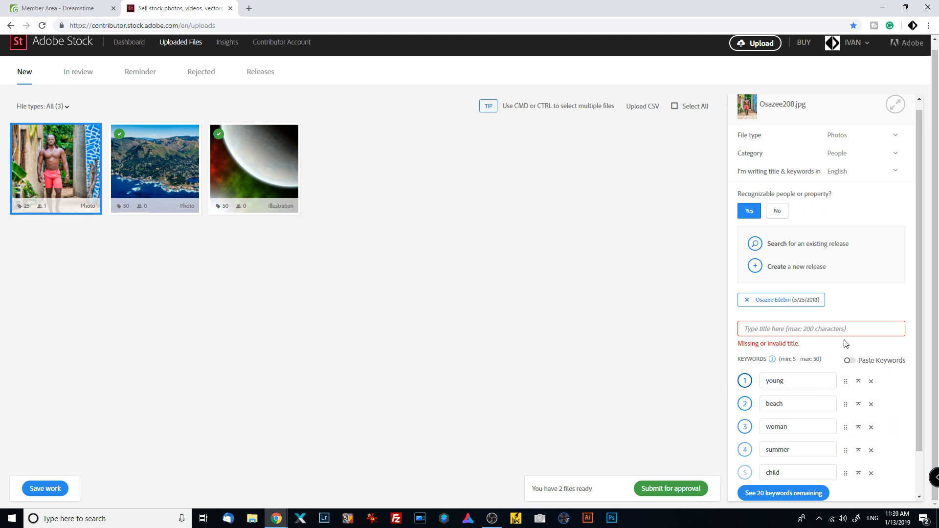
left_click_drag(922, 256, 921, 286)
Step: Switch to Xpiks and add the man's photo from the Dreamframer > Webinars > 20190113 folder on the Seagate drive
left_click(301, 519)
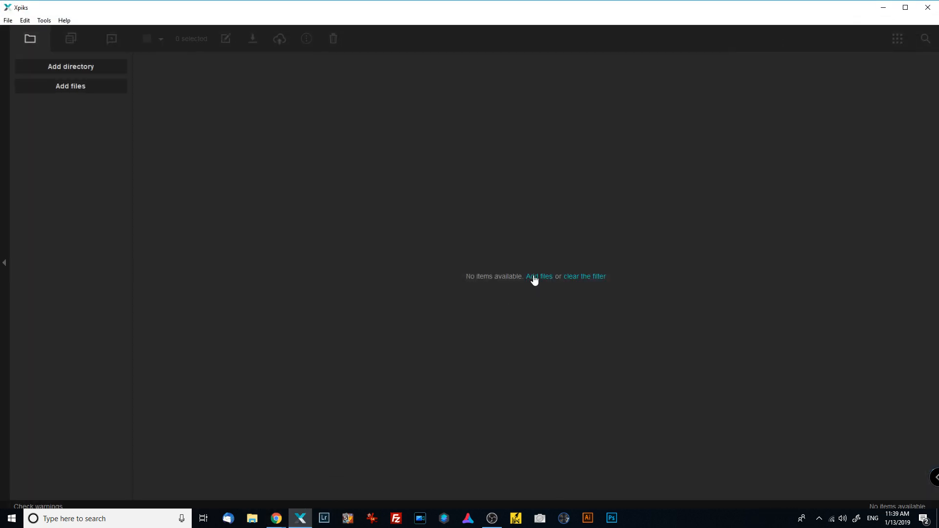
left_click(534, 277)
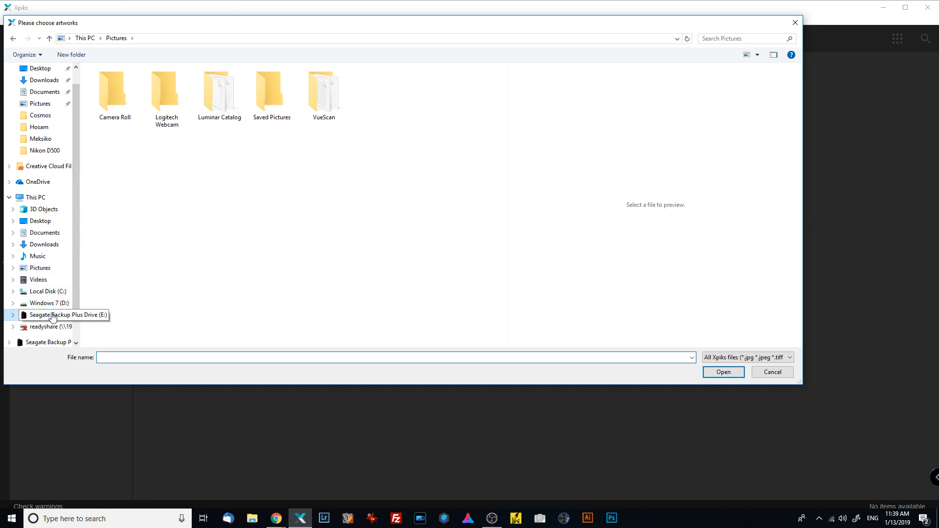
left_click(53, 317)
scroll(162, 264, "down", 1)
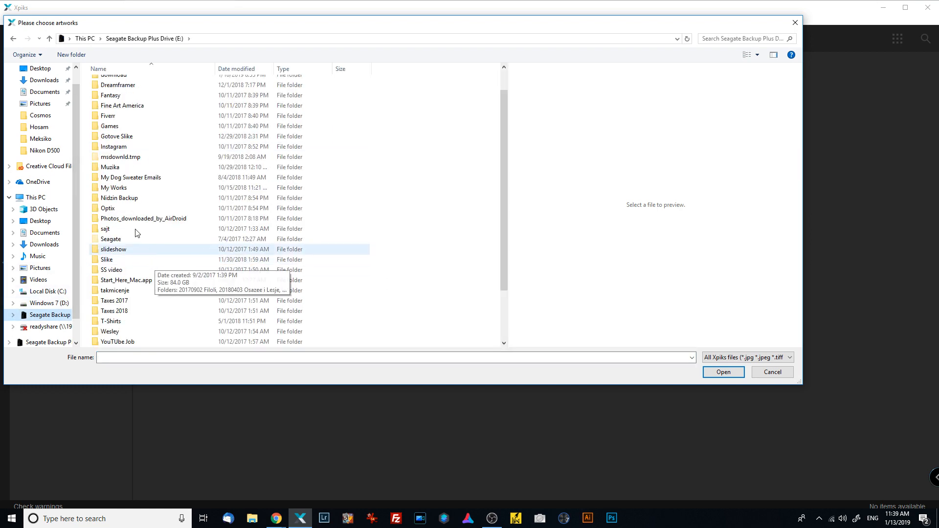
scroll(132, 196, "up", 1)
left_click(126, 115)
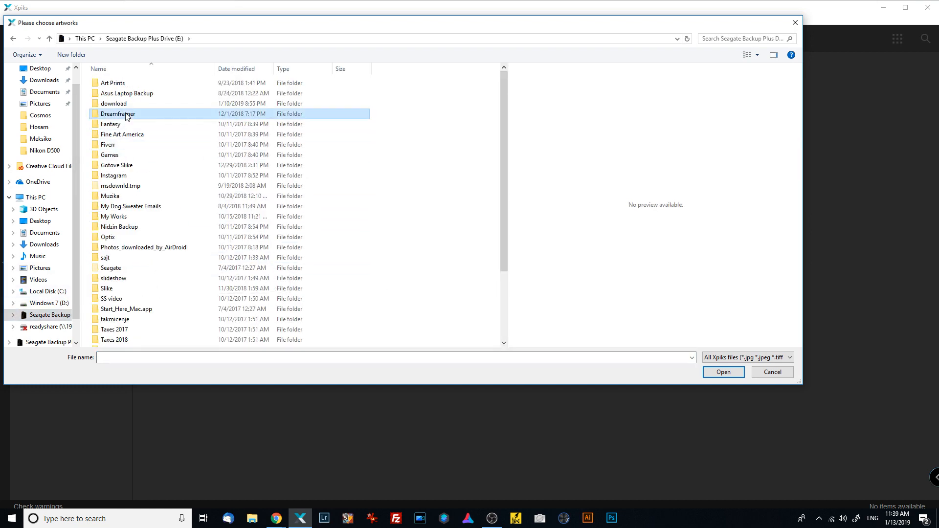
double_click(125, 115)
double_click(472, 227)
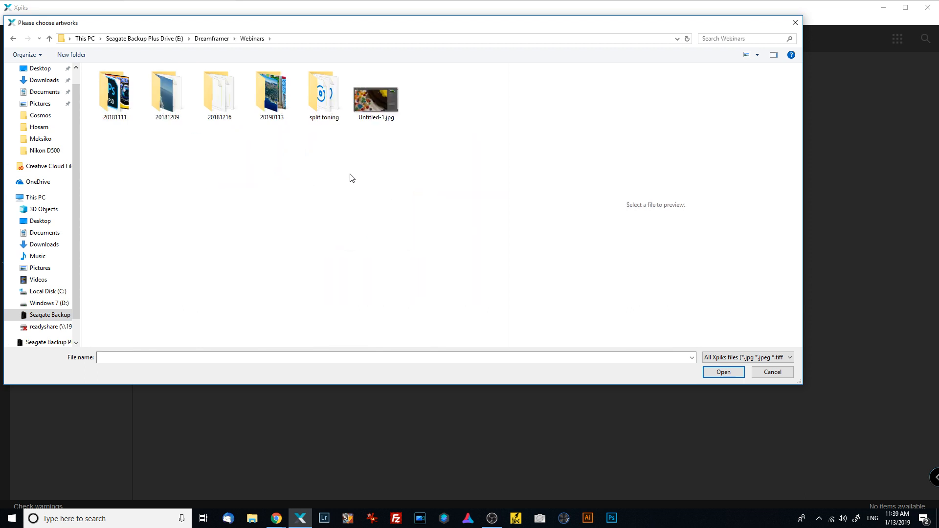
double_click(280, 103)
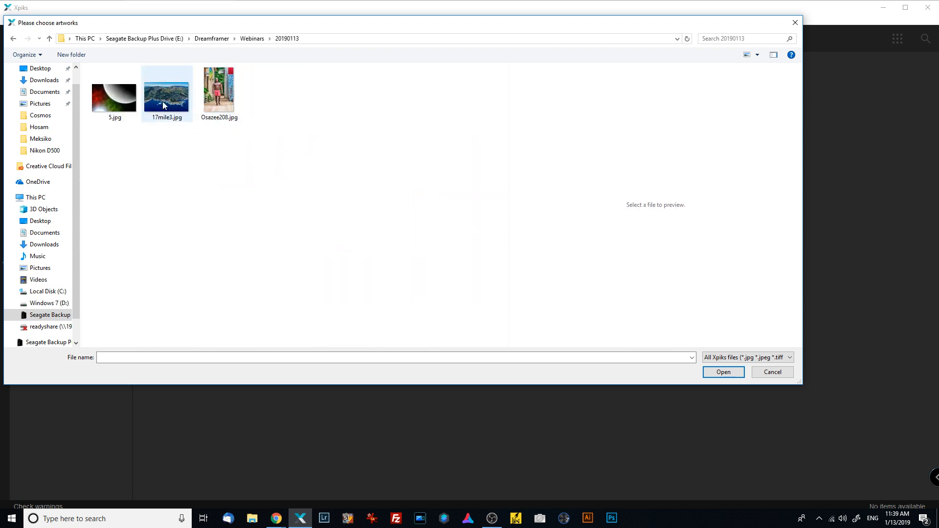
left_click(214, 93)
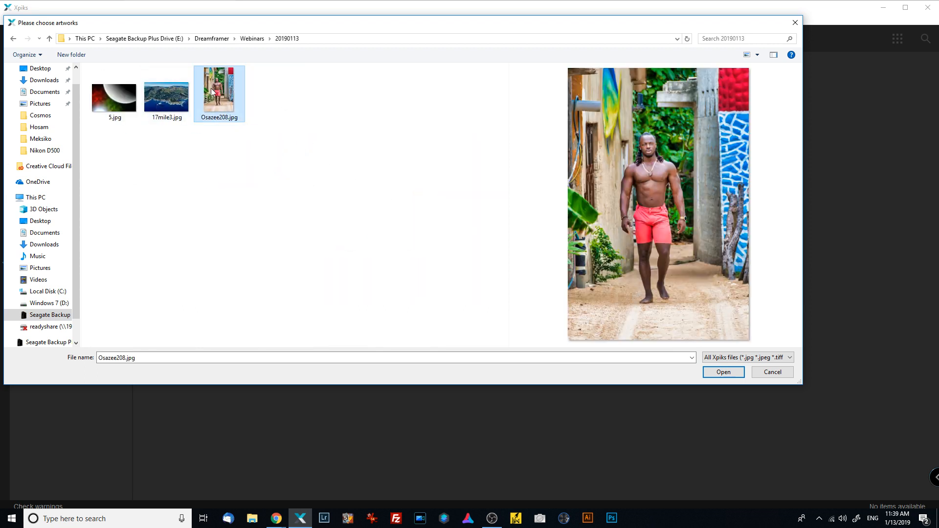
left_click(723, 372)
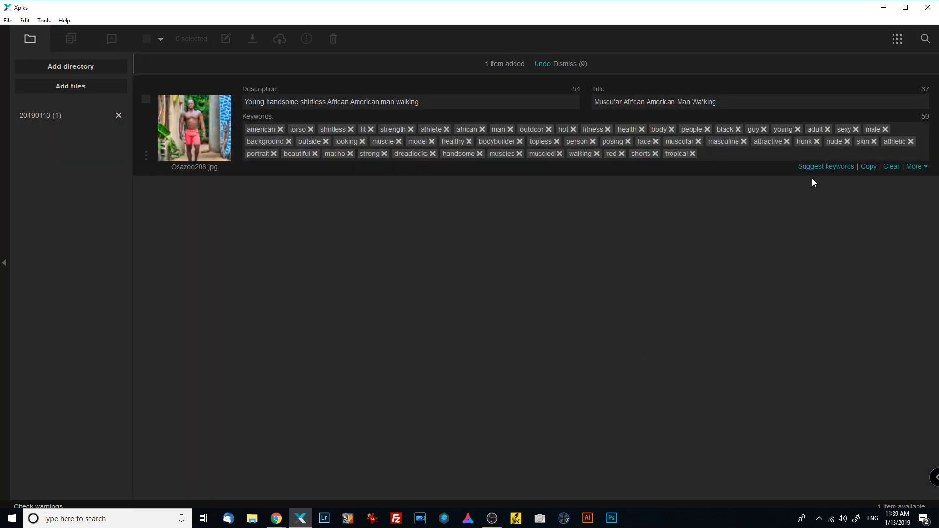
Step: Copy the photo's description from Xpiks and paste it as the title of the man's photo in Adobe Stock
left_click(868, 168)
left_click_drag(431, 84, 226, 86)
key("ctrl+c")
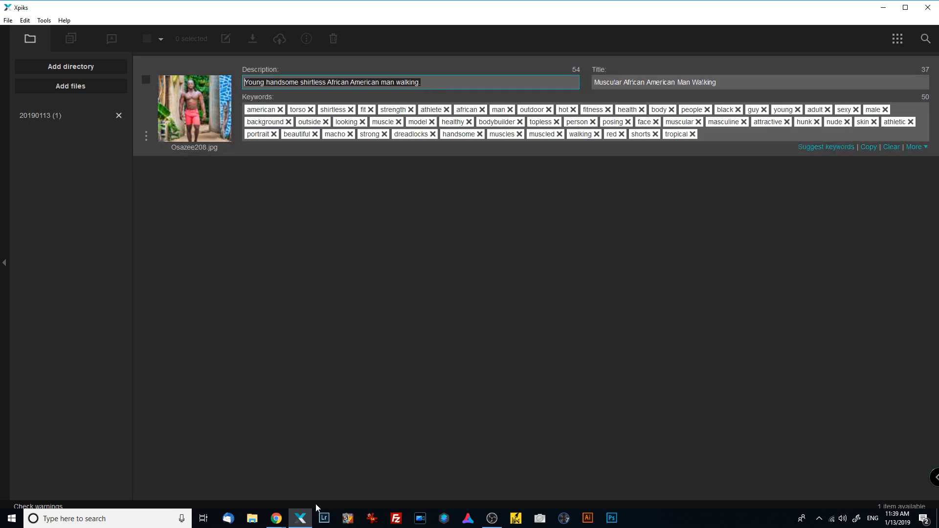
left_click(276, 518)
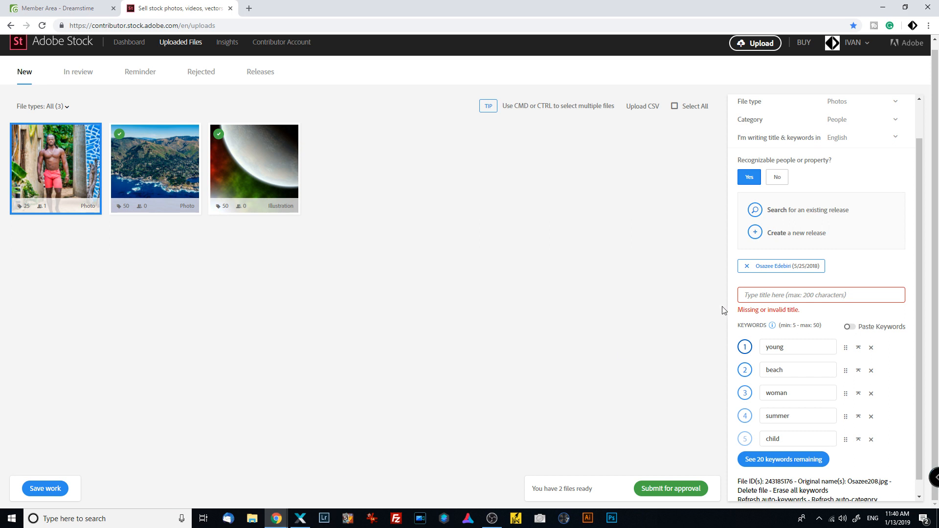
left_click(793, 300)
key("ctrl+v")
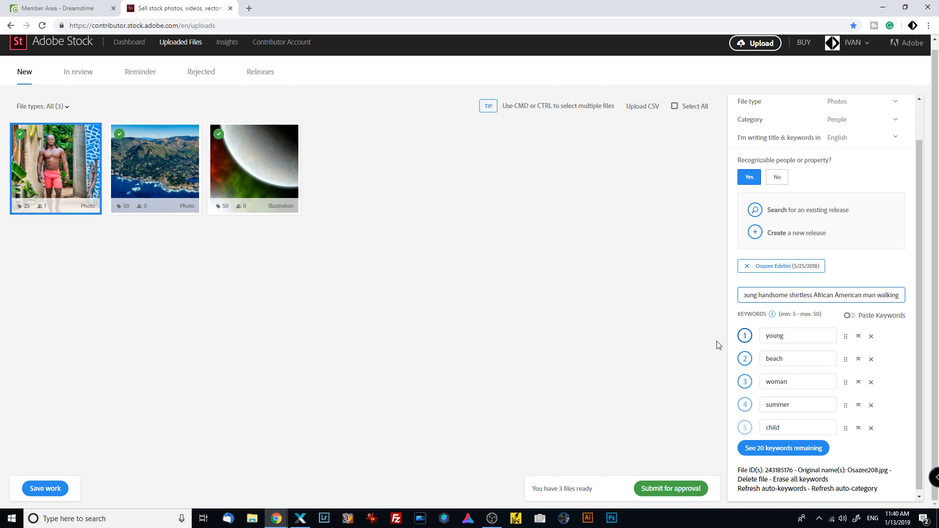
Step: Turn on Paste Keywords for the man's photo and delete all of its automatically generated keywords
left_click(854, 320)
left_click(855, 322)
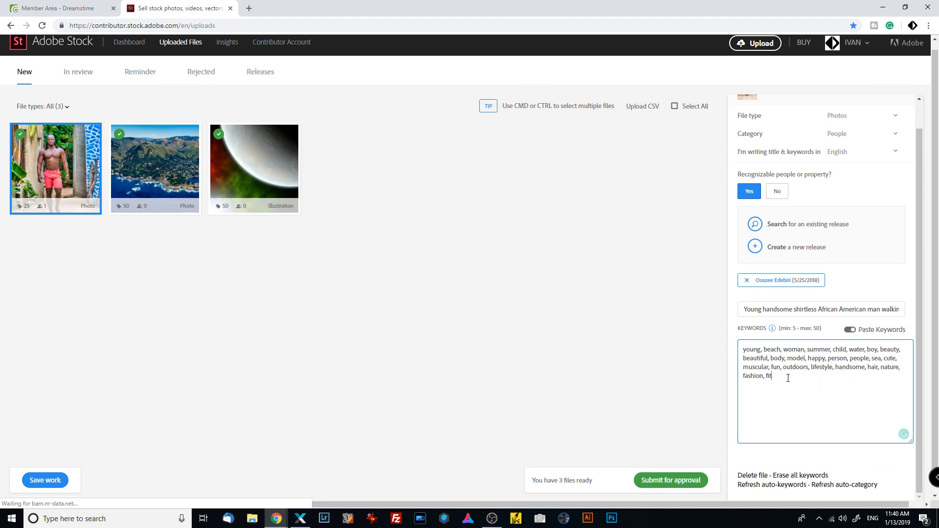
left_click_drag(772, 377, 728, 350)
key("Delete")
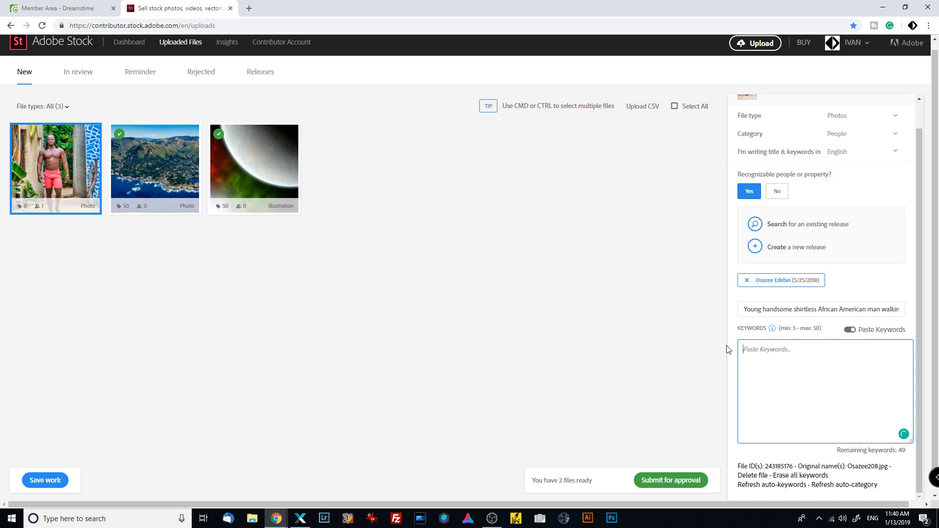
Step: Copy the man's photo keywords from Xpiks and paste the full list, american through tropical, into the Adobe Stock keywords
left_click(300, 518)
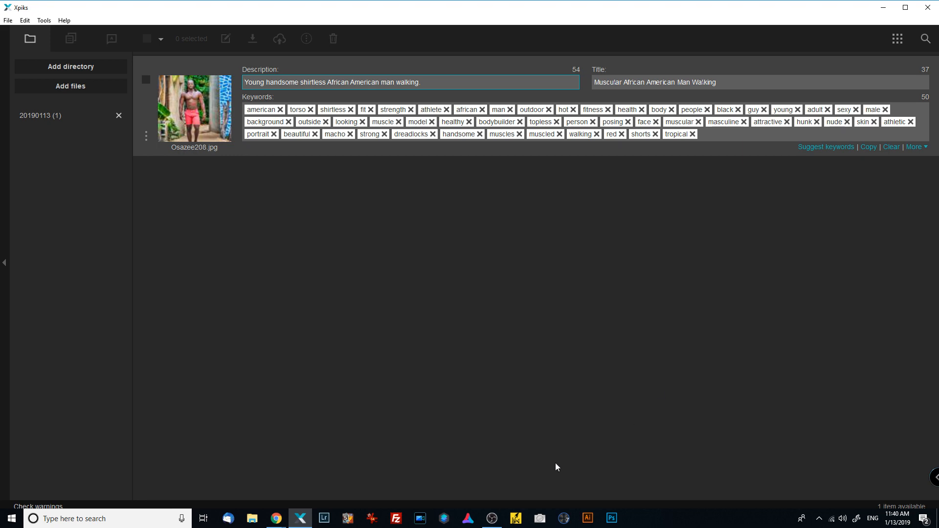
left_click(276, 518)
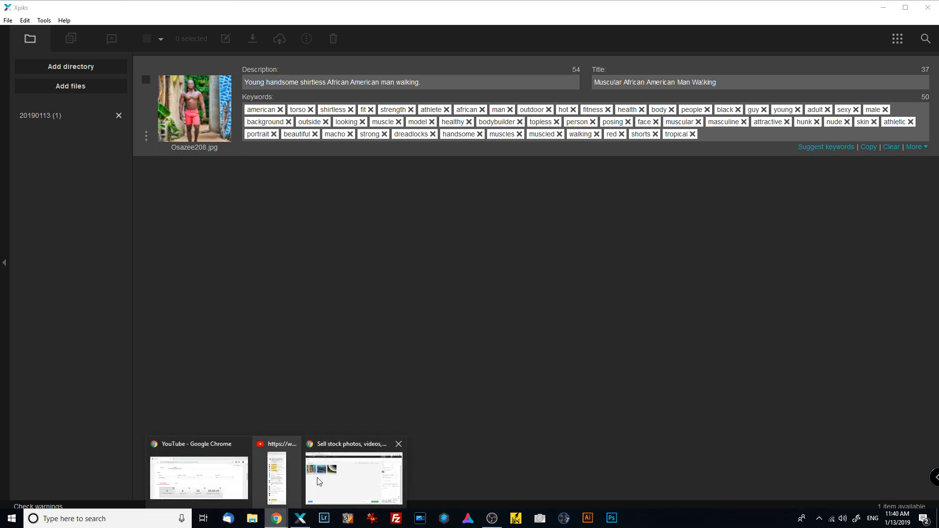
left_click(347, 479)
left_click(795, 351)
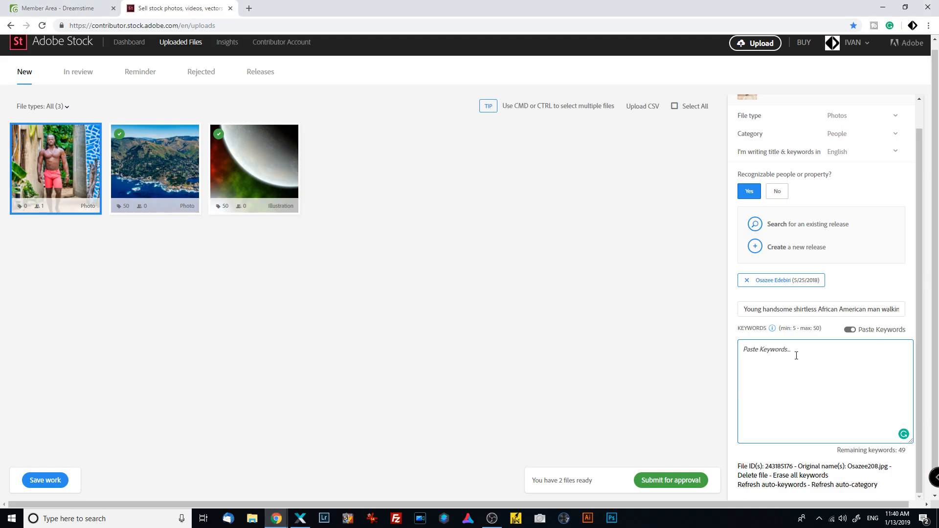
type("american, torso, shirtless, fit, strength, athlete, african, man, outdoor, hot, fitness, health, body, people, black, guy, young, adult, sexy, male, background, outside, looking, muscle, model, healthy, bodybuilder, topless, person, posing, face, muscular, masculine, attractive, hunk, nude, skin, athletic, portrait, beautiful, macho, strong, dreadlocks, handsome, muscles, muscled, walking, red, shorts, tropical")
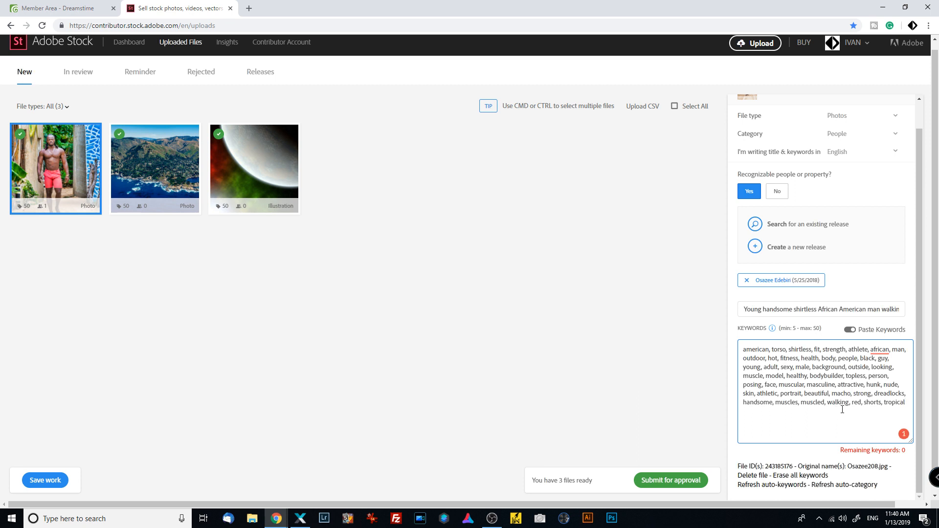
Step: Apply the suggested spelling correction that changes the keyword "african" to "African" in the pasted list
left_click(903, 435)
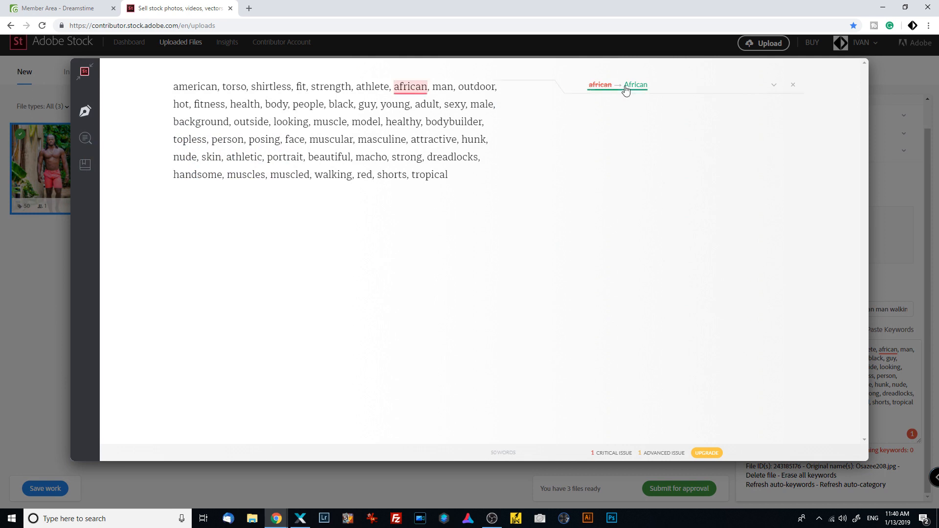
left_click(634, 86)
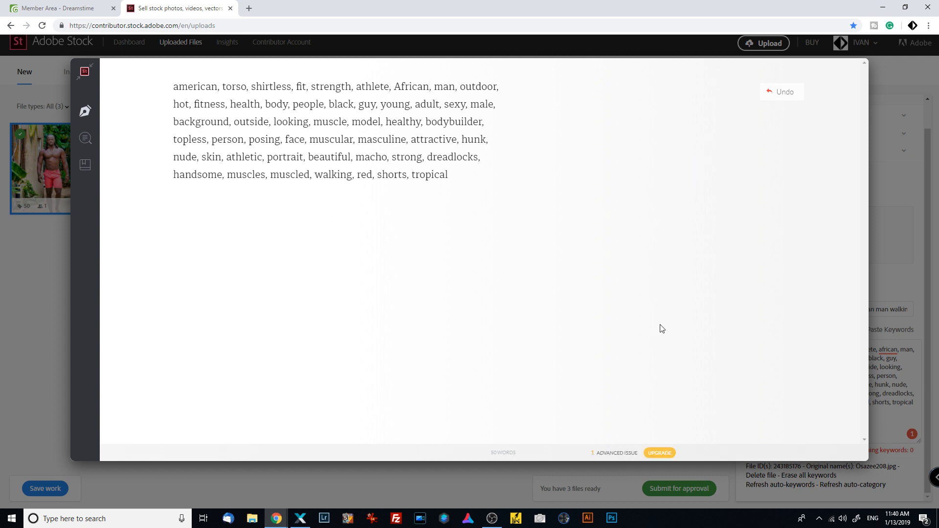
left_click(49, 398)
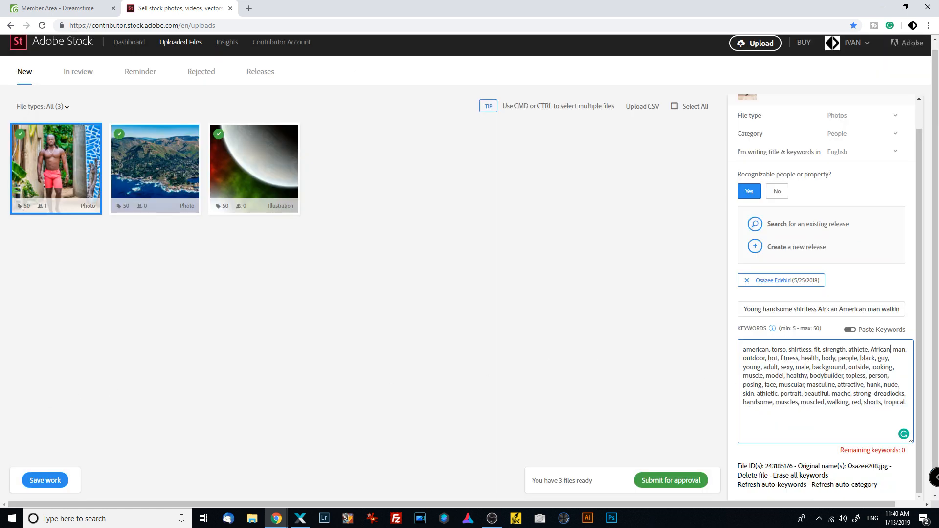
scroll(851, 289, "up", 1)
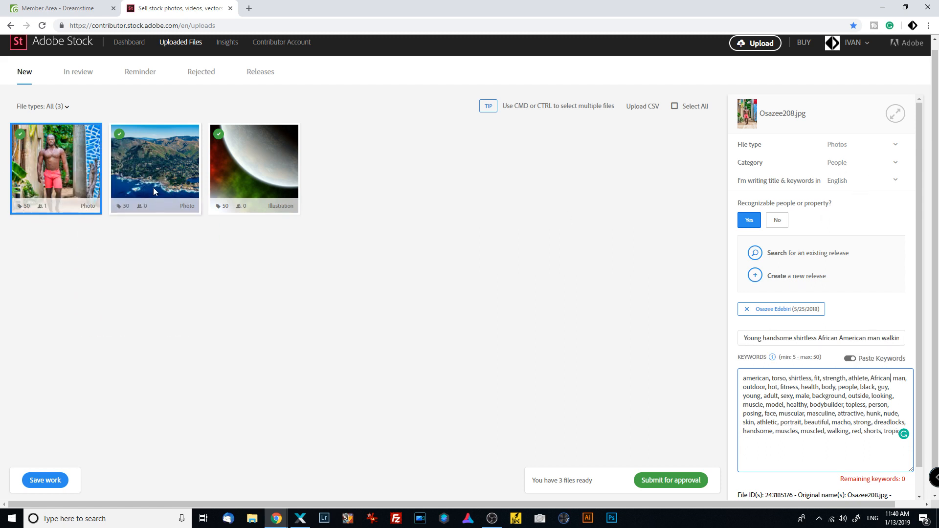
Step: Submit all three photos on Adobe Stock for approval
left_click(157, 157, "ctrl")
left_click(246, 154, "ctrl")
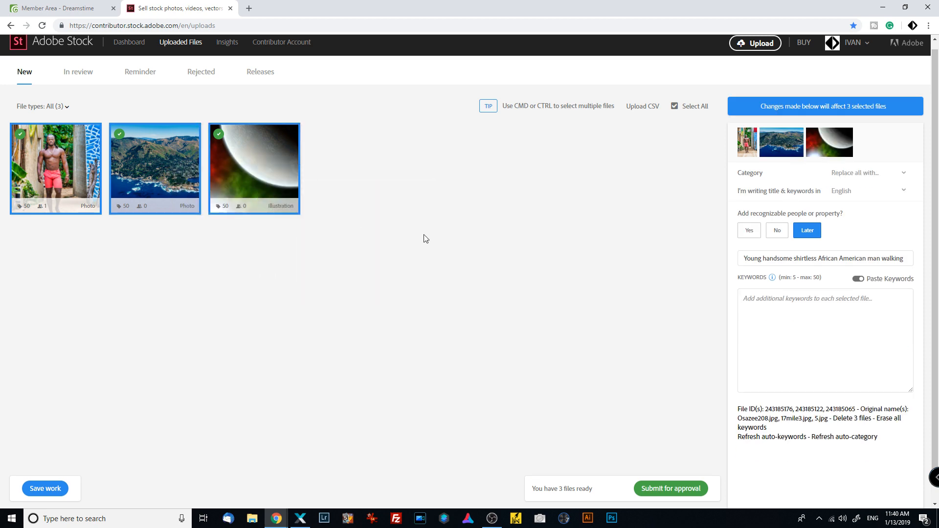
left_click(690, 489)
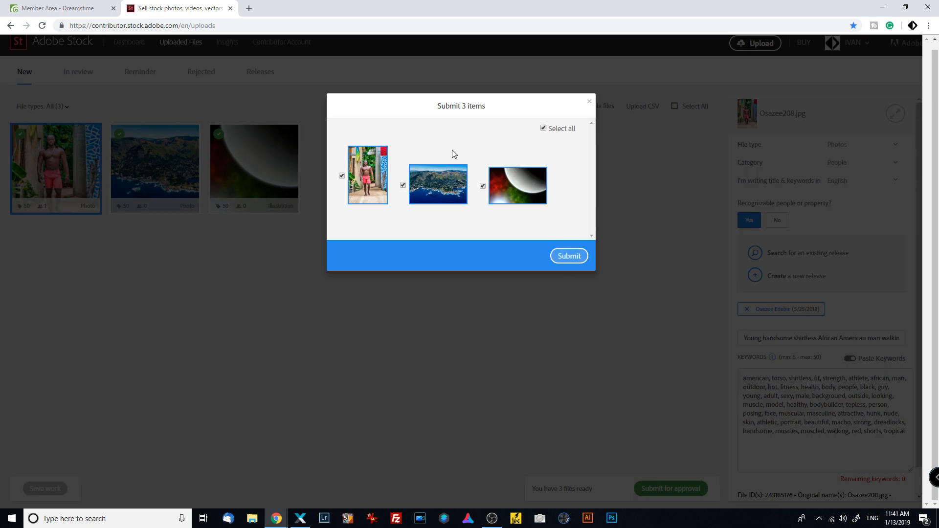
left_click(567, 258)
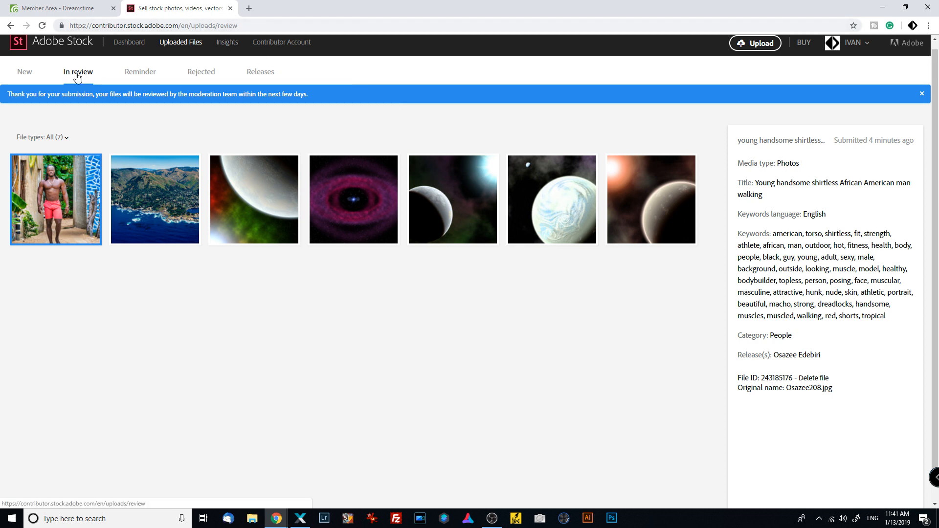
Step: Close the Adobe Stock page and check Dreamstime's reloaded unfinished files list for the uploaded photos
left_click(231, 8)
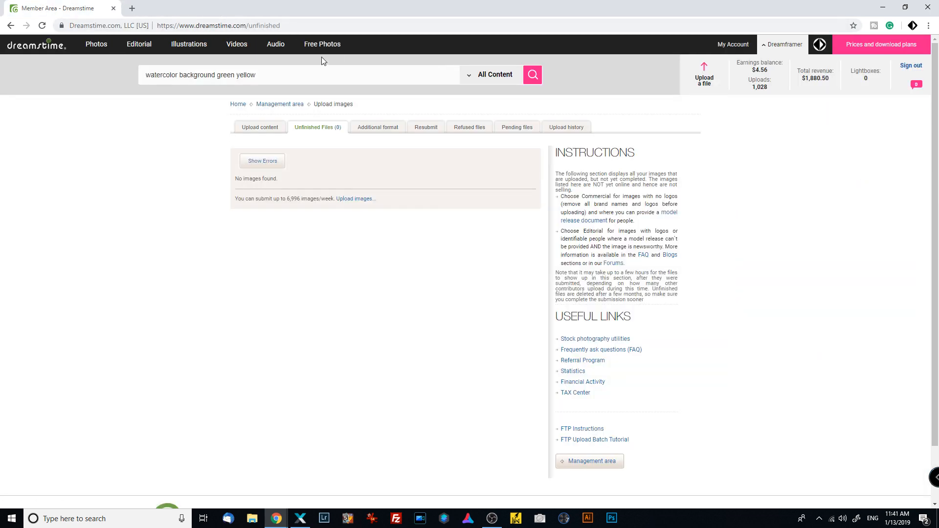
left_click(327, 26)
key("Return")
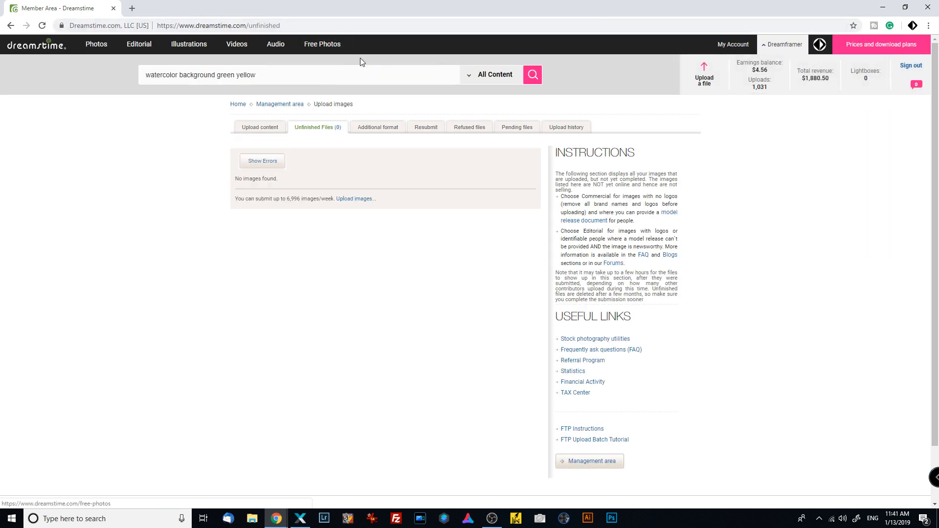
left_click(278, 128)
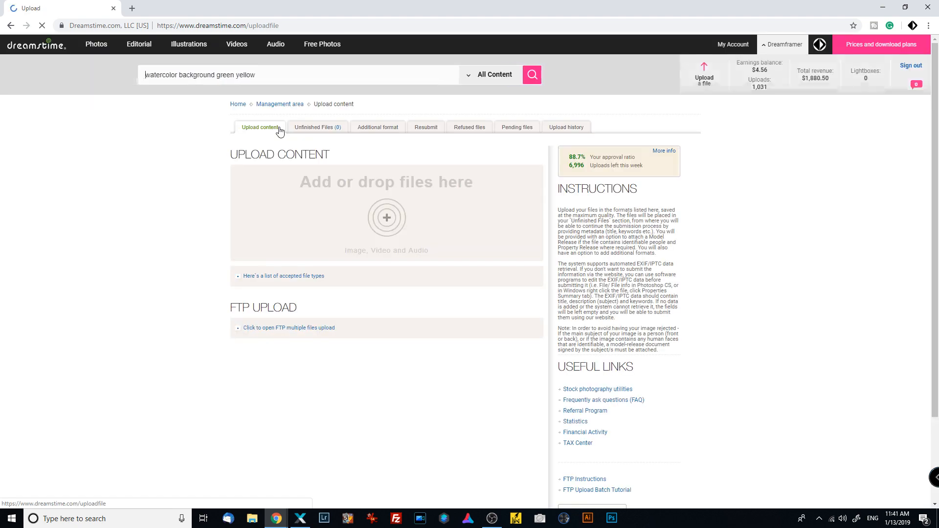
left_click(313, 128)
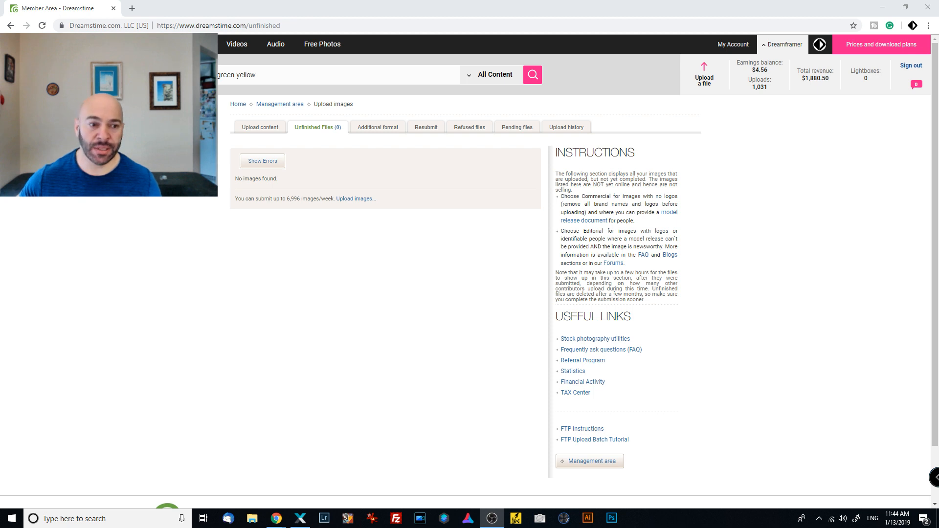
Step: Reload Dreamstime's unfinished files, show the upload errors to examine each file's status, and hide them again
left_click(325, 25)
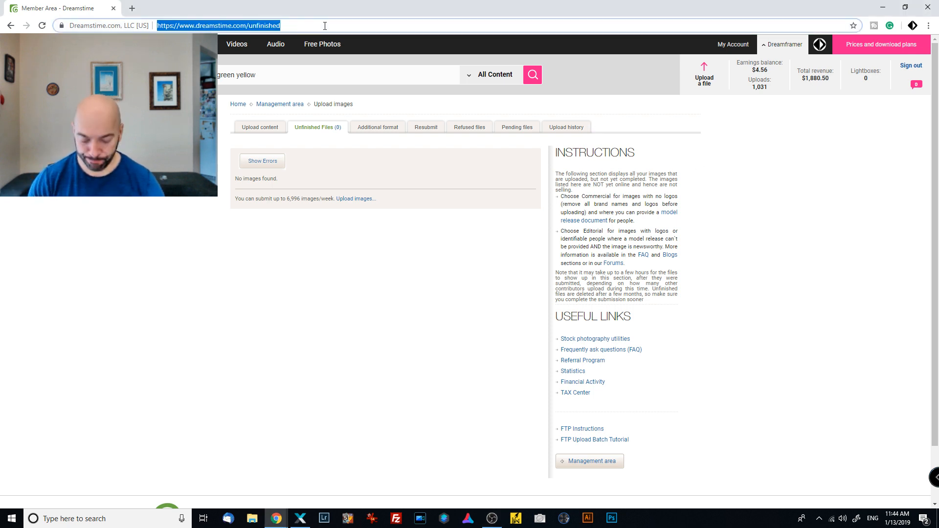
key("Return")
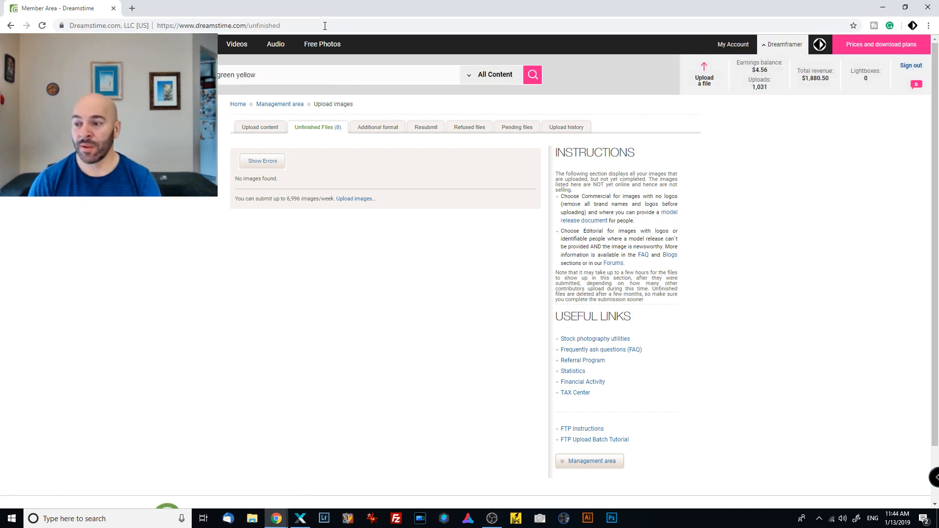
left_click(271, 164)
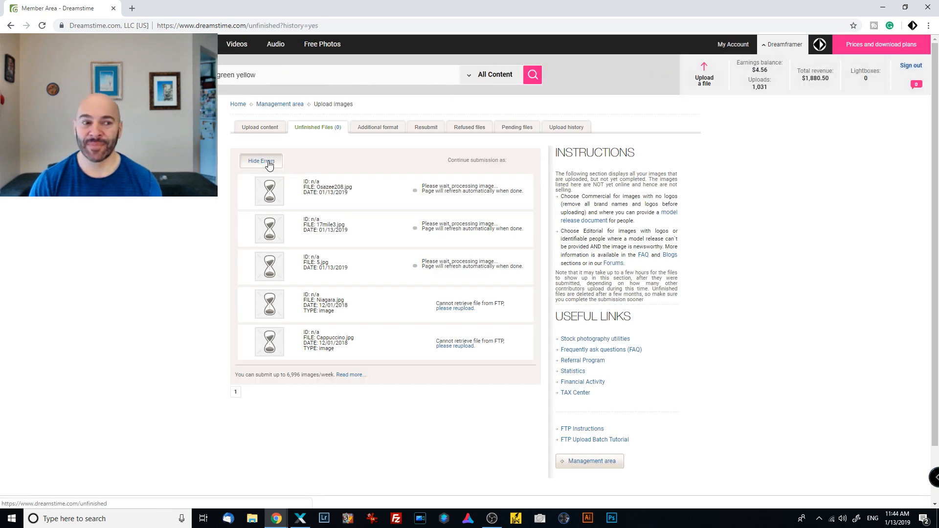
left_click(269, 162)
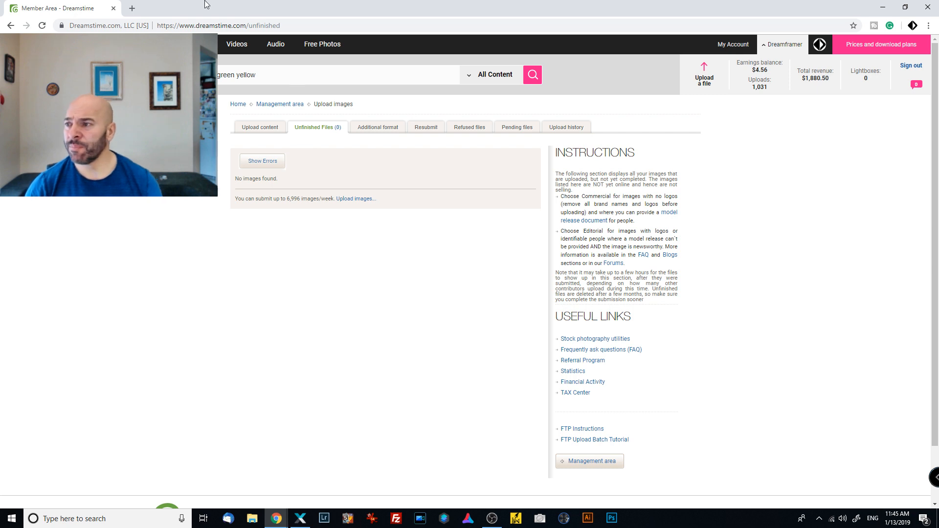
Step: Open a new browser tab and look through the saved bookmarks for stock agency sites
left_click(132, 9)
left_click(103, 44)
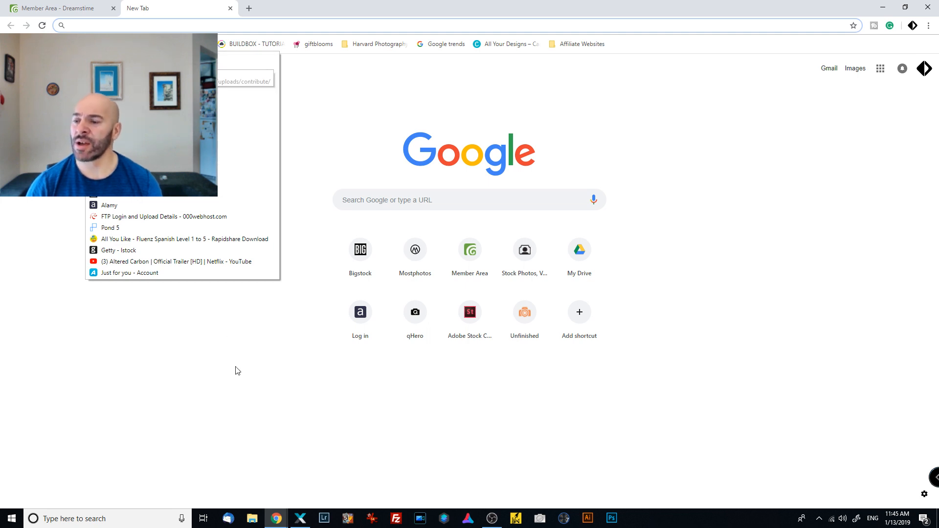
Step: Switch to Xpiks and add 5.jpg and 17mile3.jpg from the 20190113 folder to the photo list
left_click(300, 518)
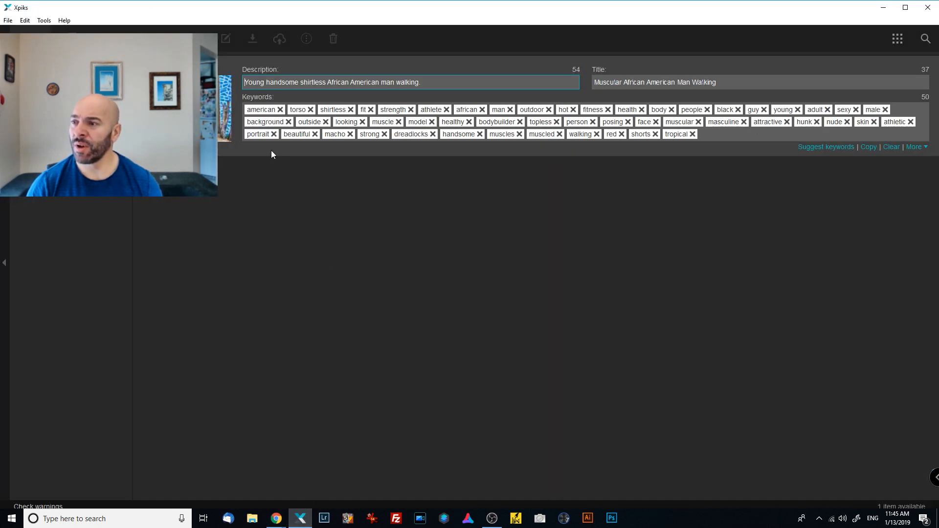
key("ctrl+o")
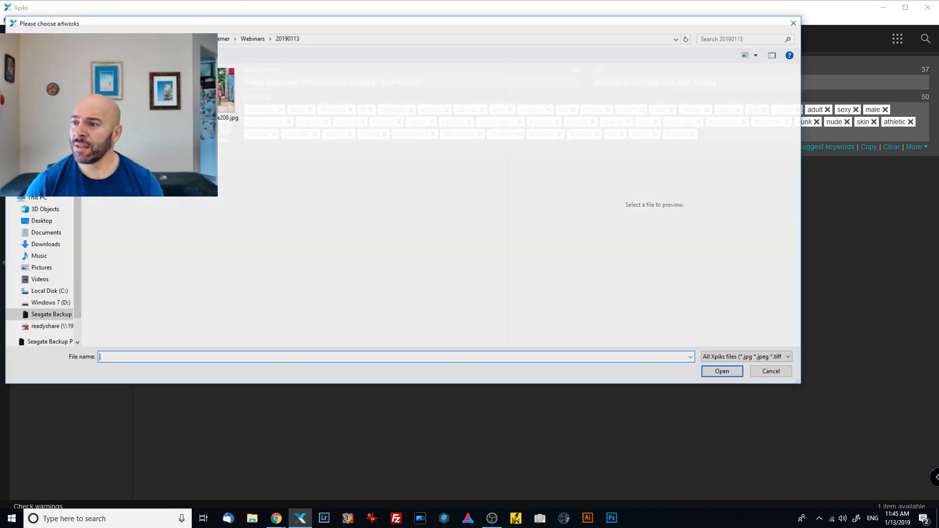
left_click(106, 93)
left_click(156, 93, "ctrl")
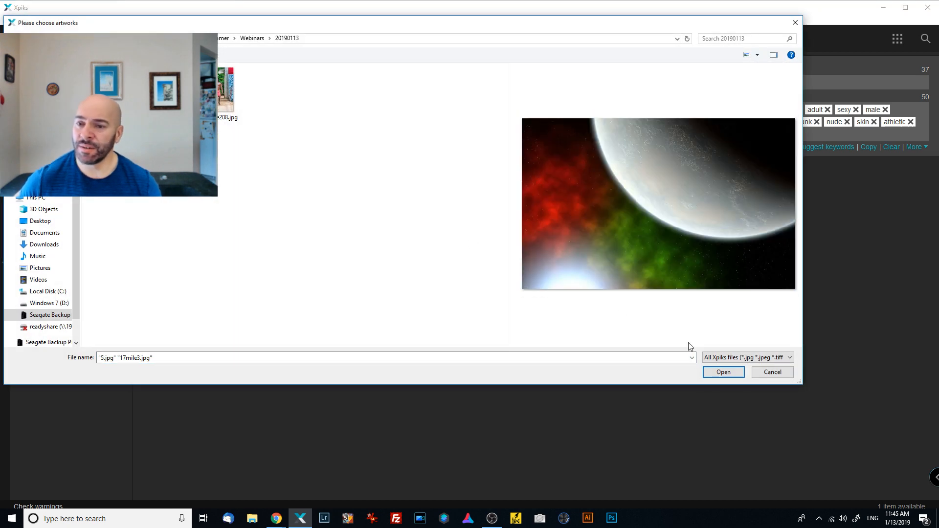
left_click(727, 373)
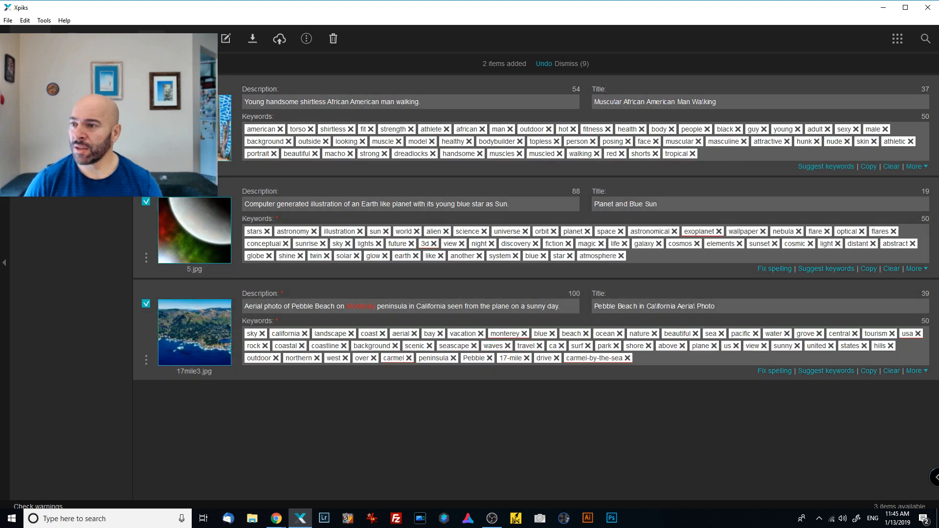
Step: Upload the three photos to BigStock E with Adobe Stock deselected as a destination, and close Xpiks
left_click(282, 42)
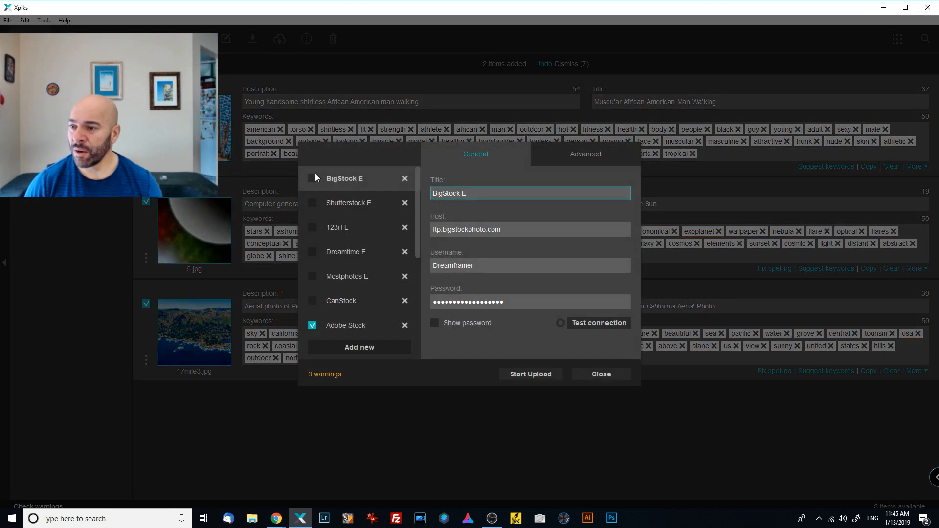
left_click(312, 326)
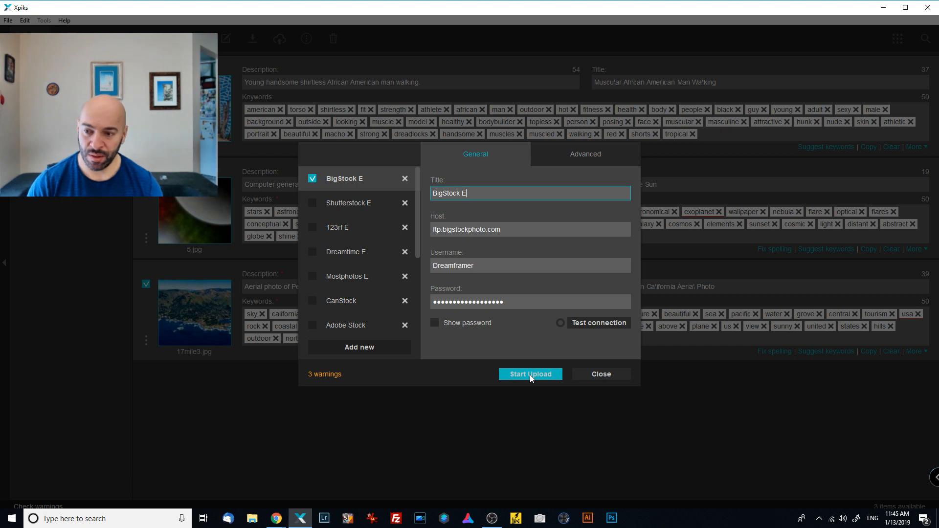
left_click(530, 375)
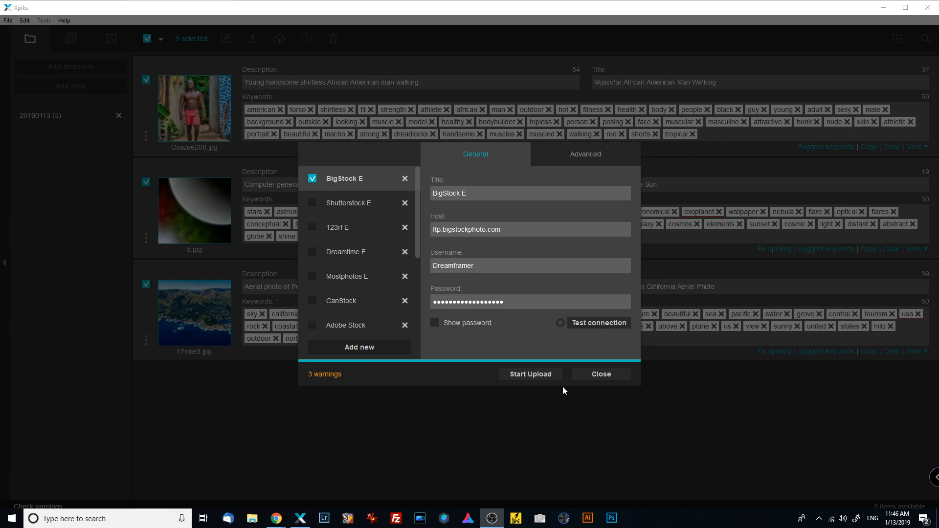
left_click(592, 375)
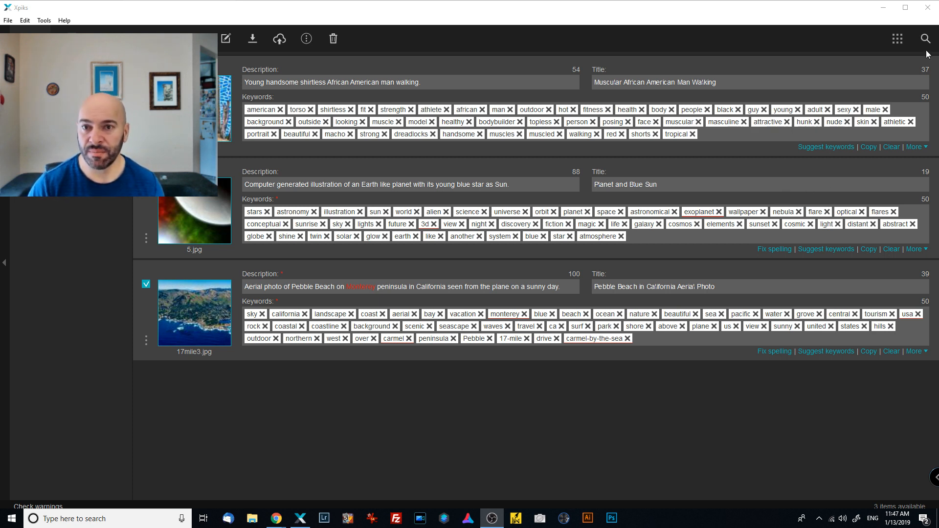
left_click(927, 8)
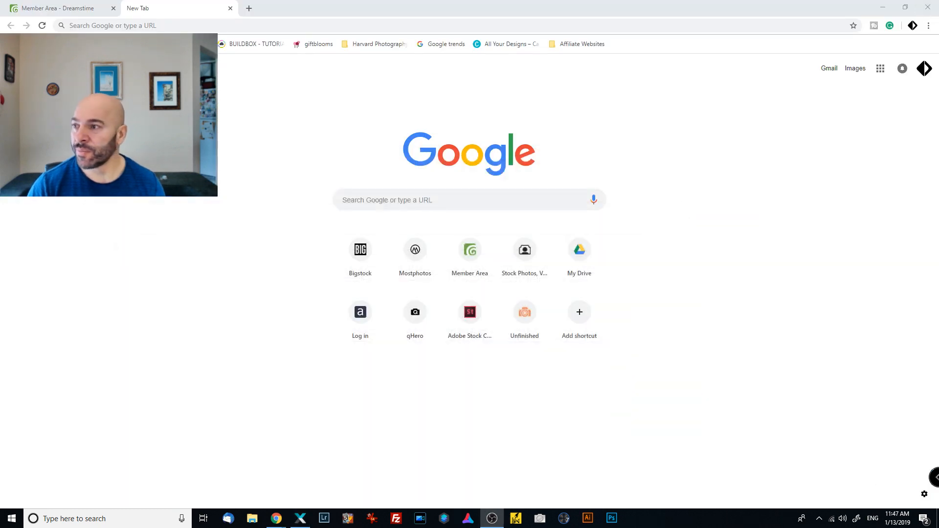
Step: Open the bookmarked Bigstock site in the browser and show the account's new uploads
left_click(105, 44)
left_click(118, 59)
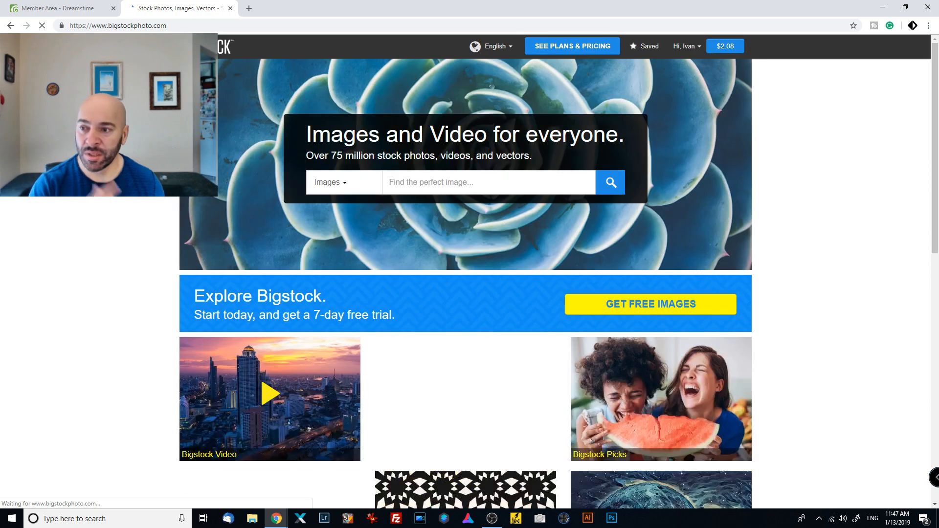
mouse_move(719, 49)
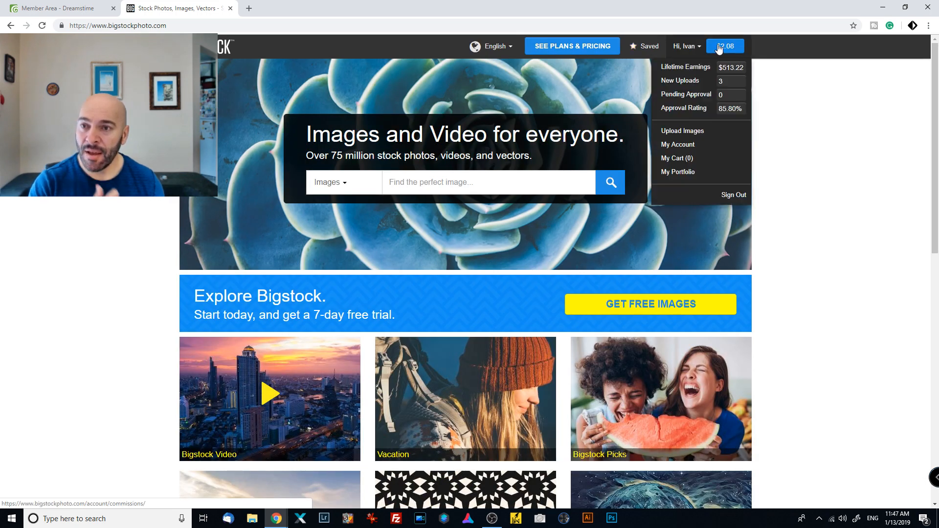
left_click(693, 82)
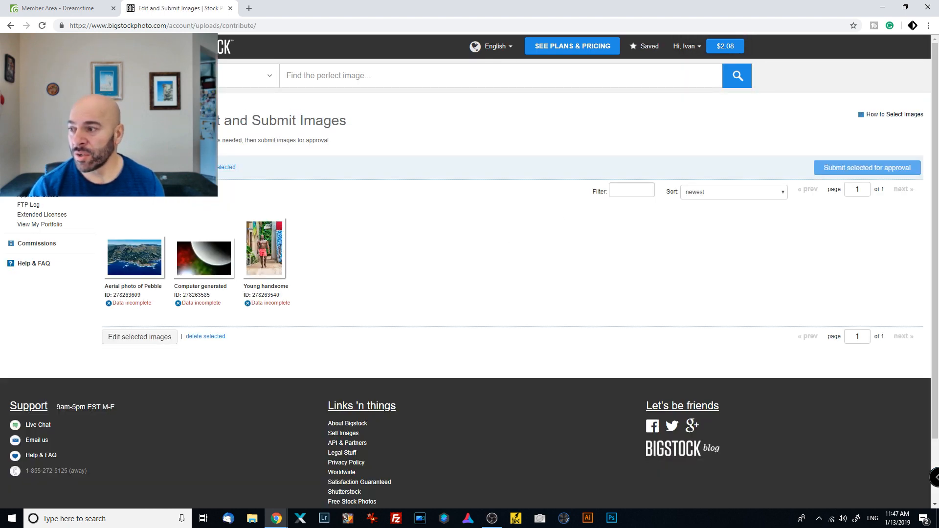
Step: Look over Bigstock's browser upload form and return to the Edit and Submit list
left_click(36, 166)
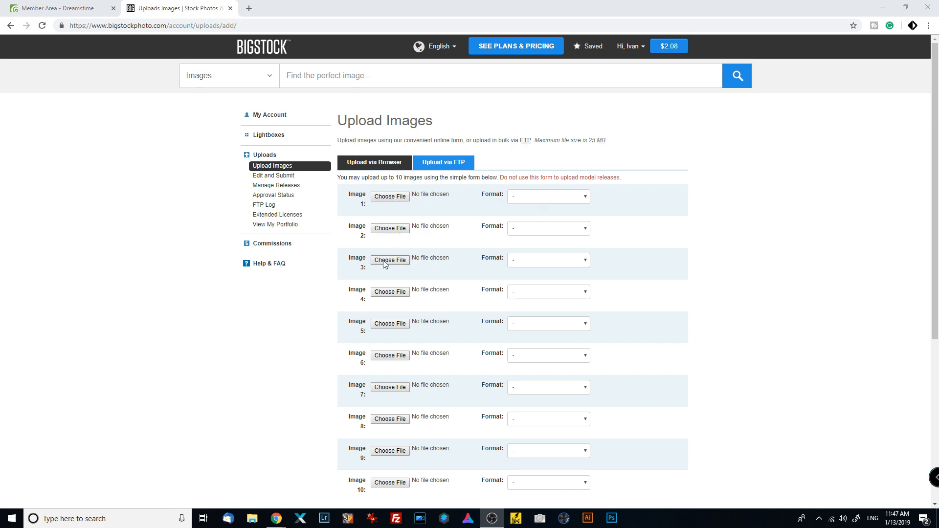
scroll(381, 274, "down", 5)
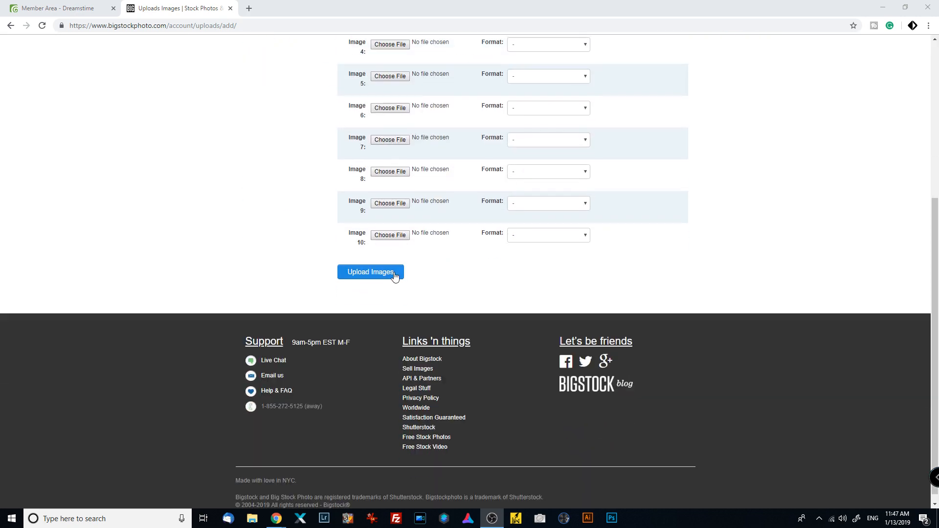
left_click(374, 268)
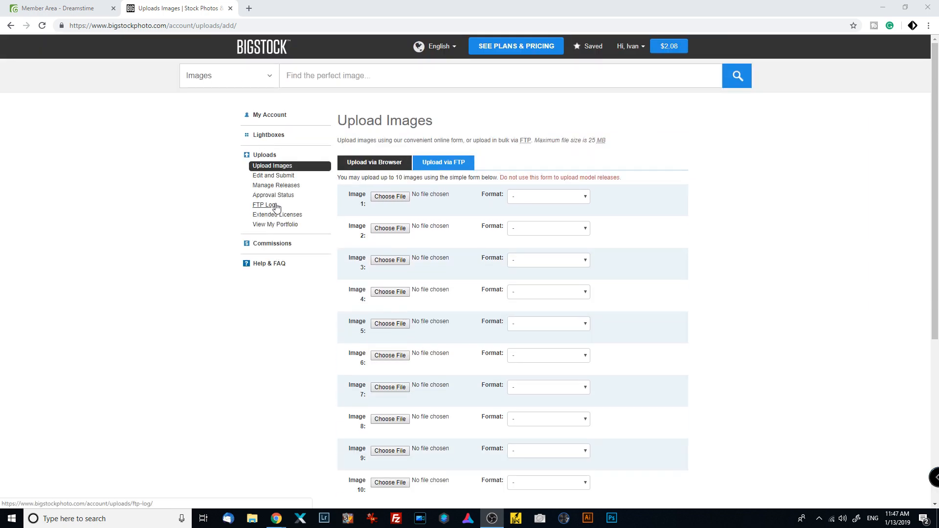
left_click(273, 175)
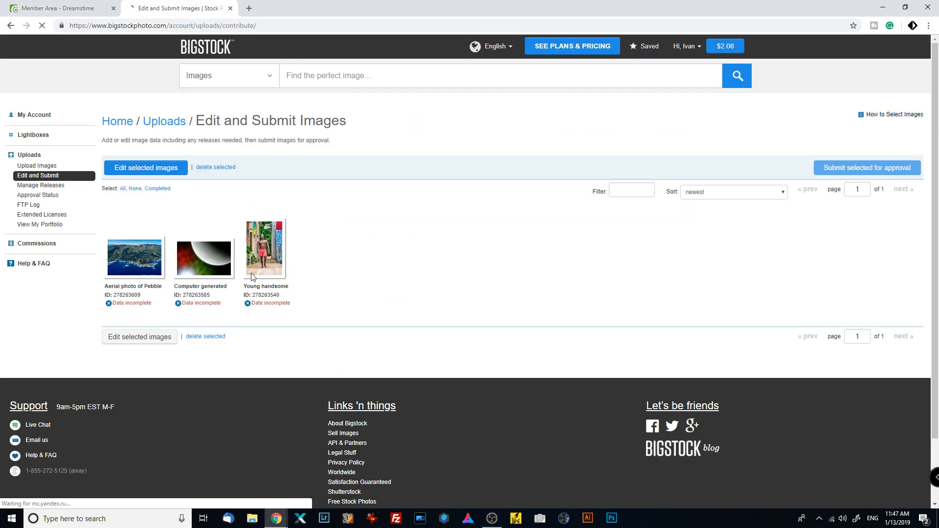
Step: Open the Pebble Beach aerial photo for editing and set its categories to Landscapes and Nature
left_click(130, 264)
double_click(139, 263)
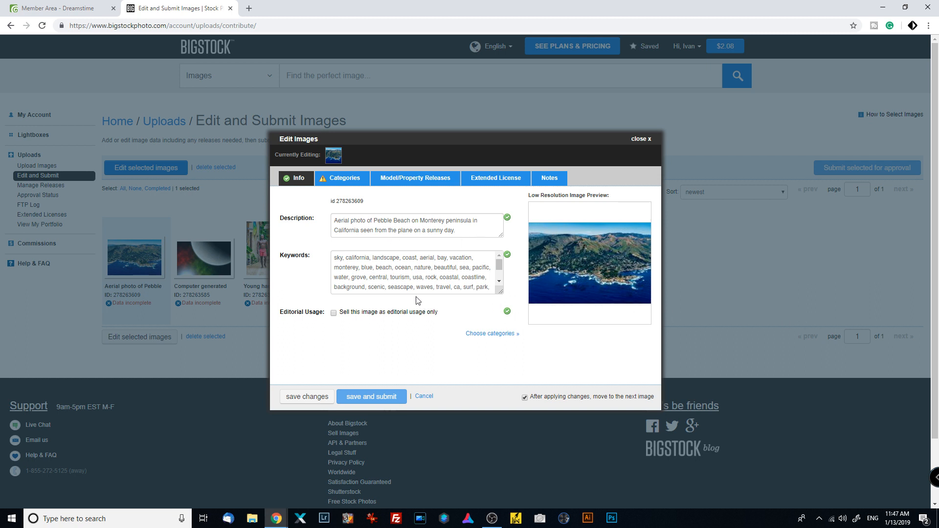
left_click(349, 179)
left_click(375, 217)
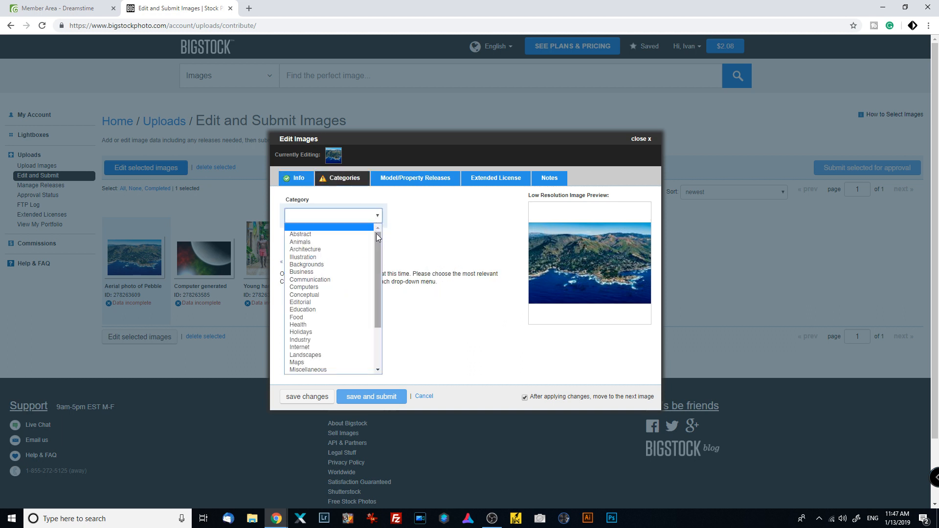
left_click_drag(377, 234, 374, 295)
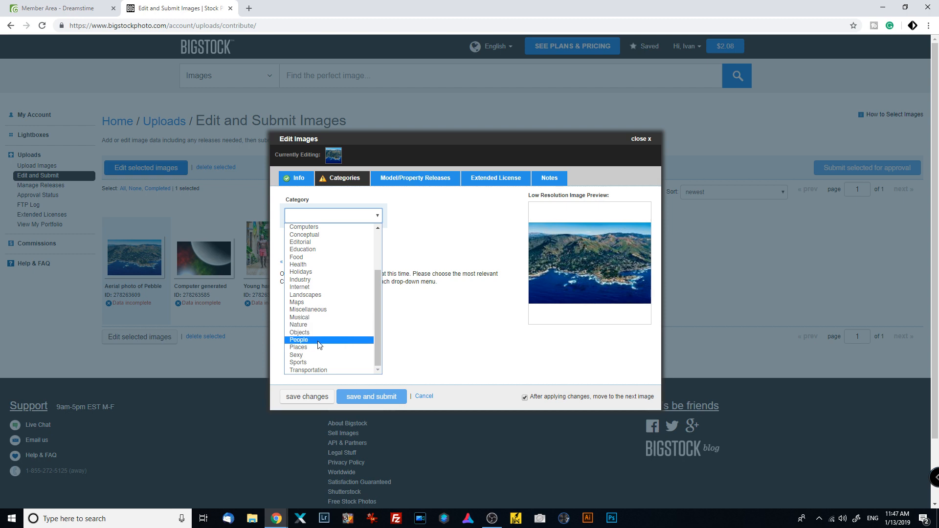
left_click(305, 295)
left_click(378, 241)
left_click_drag(378, 272, 379, 313)
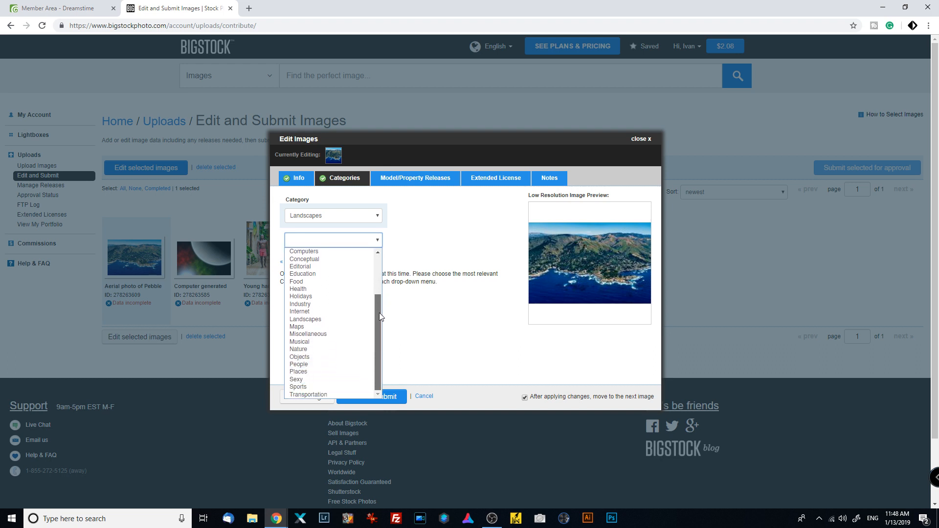
left_click(324, 349)
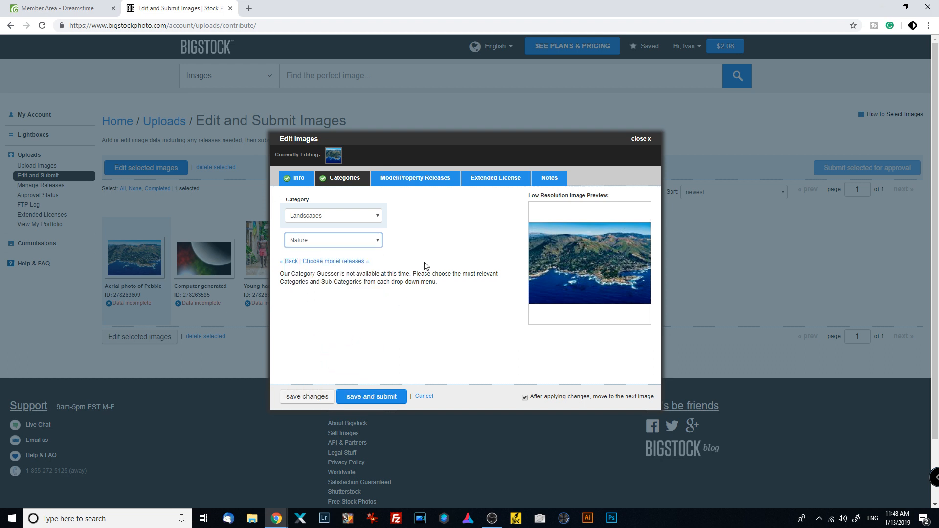
Step: Review the Pebble Beach photo's releases and extended license, add the note "Thank you and have a nice day!", and submit it
left_click(427, 181)
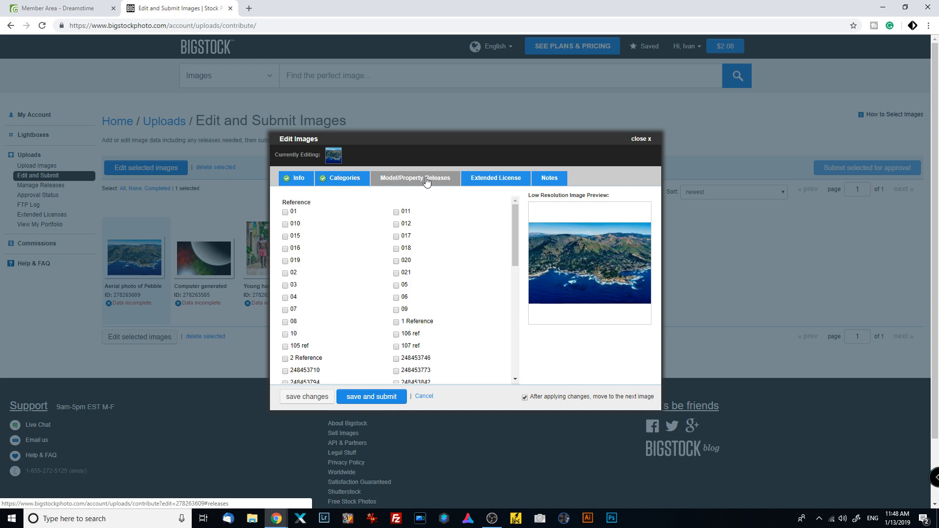
left_click(491, 182)
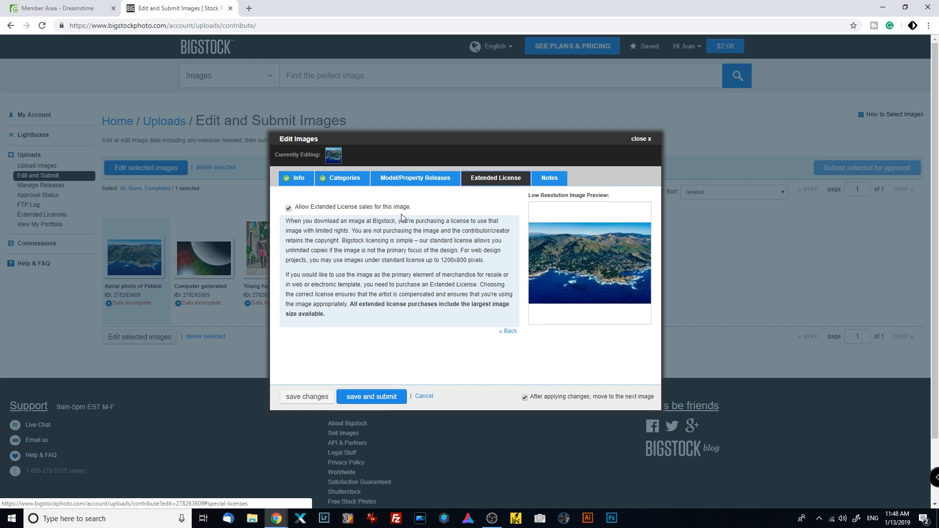
left_click(547, 179)
left_click(386, 241)
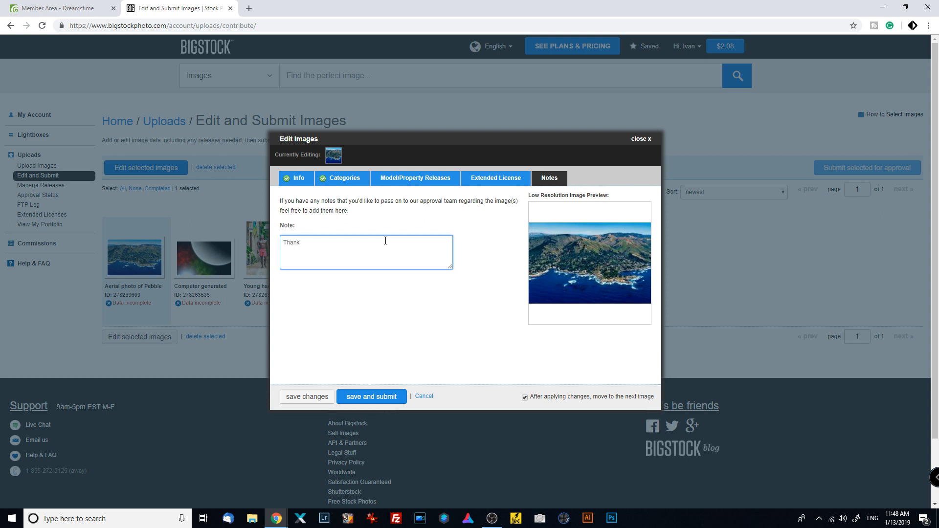
type("have a nice day!")
left_click_drag(374, 240, 274, 249)
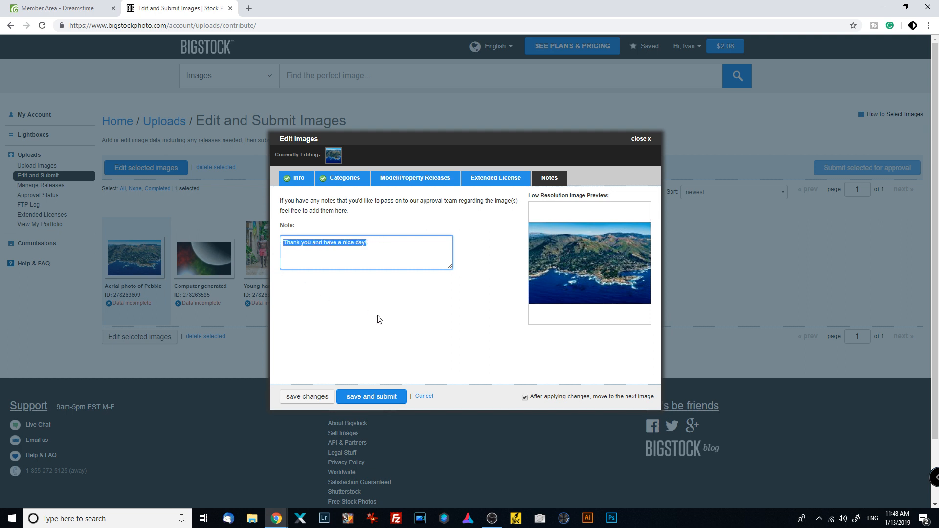
left_click(443, 292)
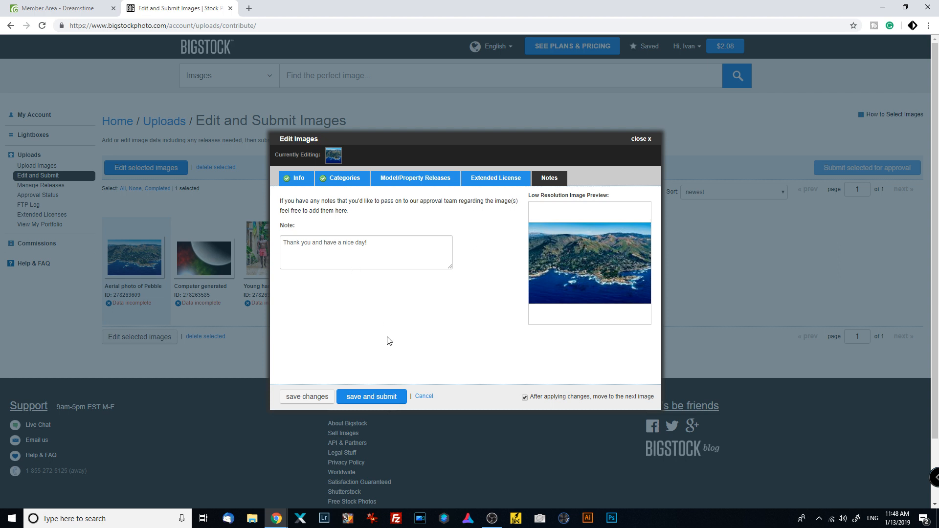
left_click(371, 397)
left_click(371, 399)
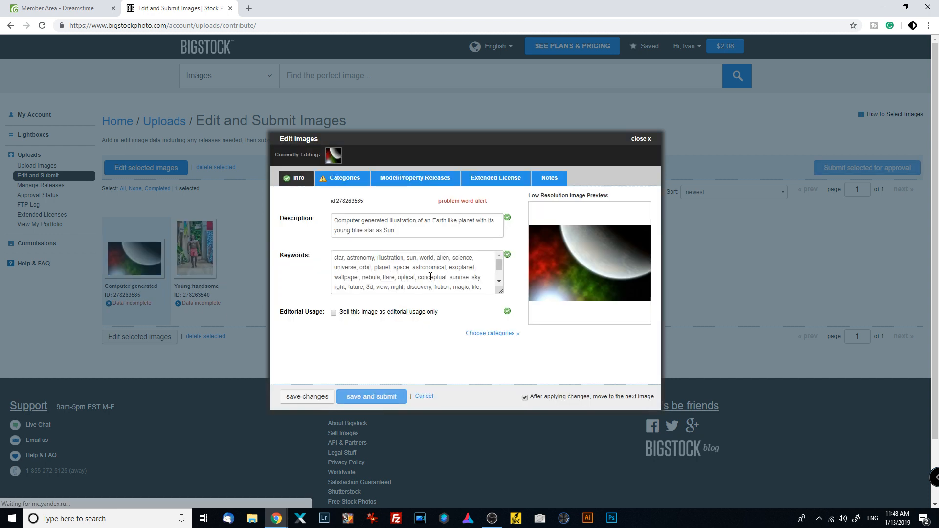
Step: Set the computer-generated planet image's categories to Illustration and Abstract
left_click(353, 183)
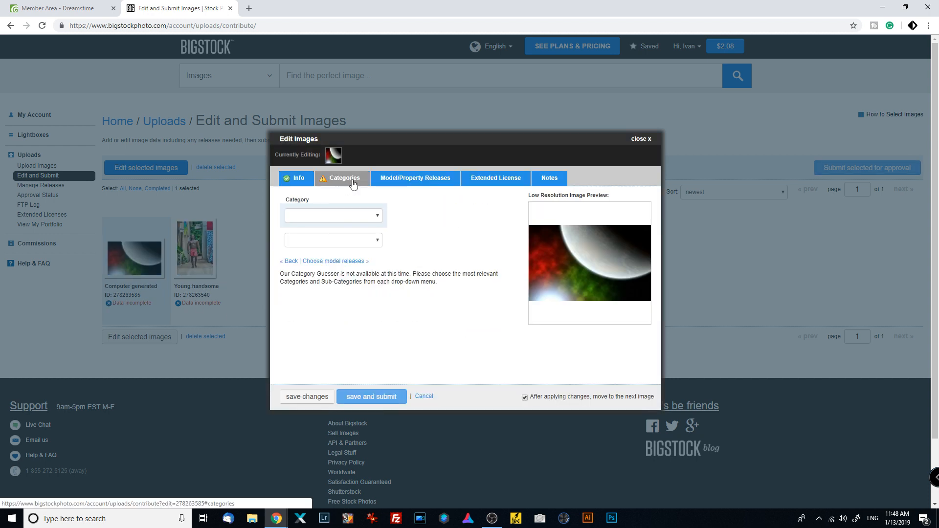
left_click(378, 219)
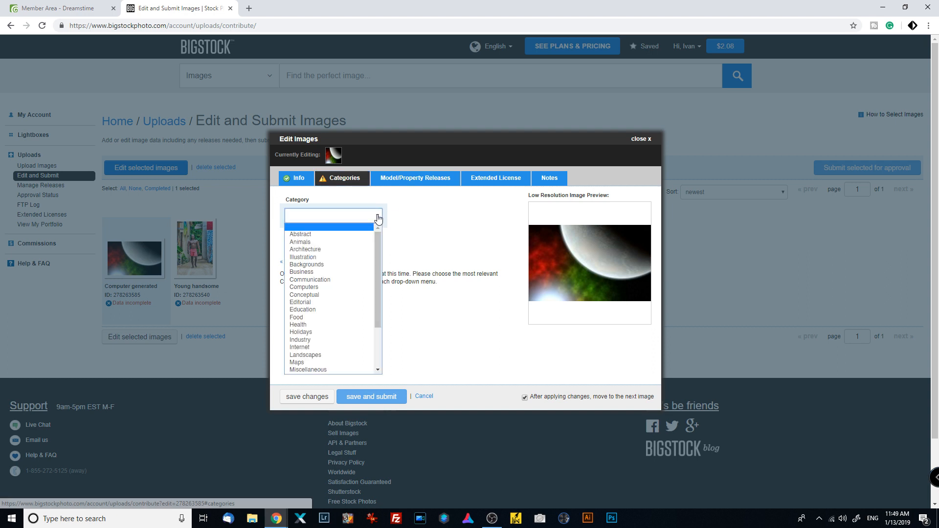
left_click(315, 258)
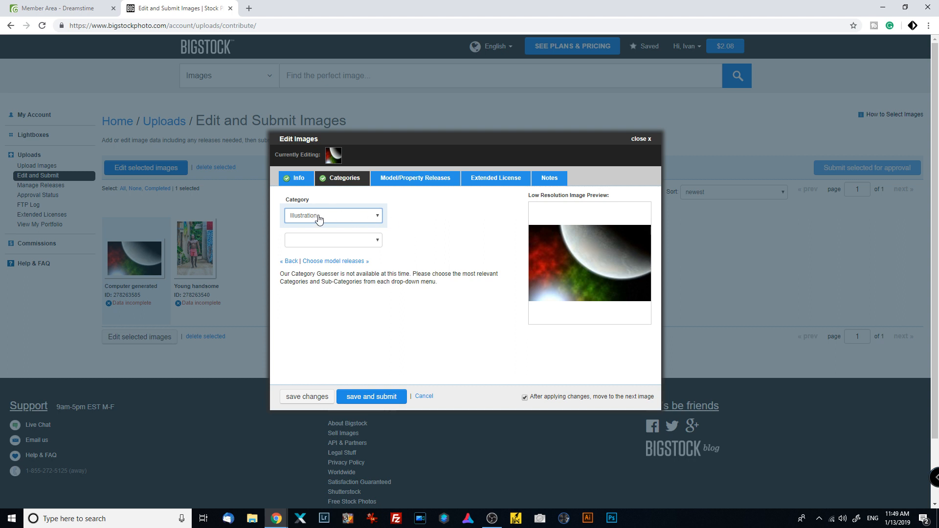
left_click(377, 240)
left_click_drag(378, 257, 374, 319)
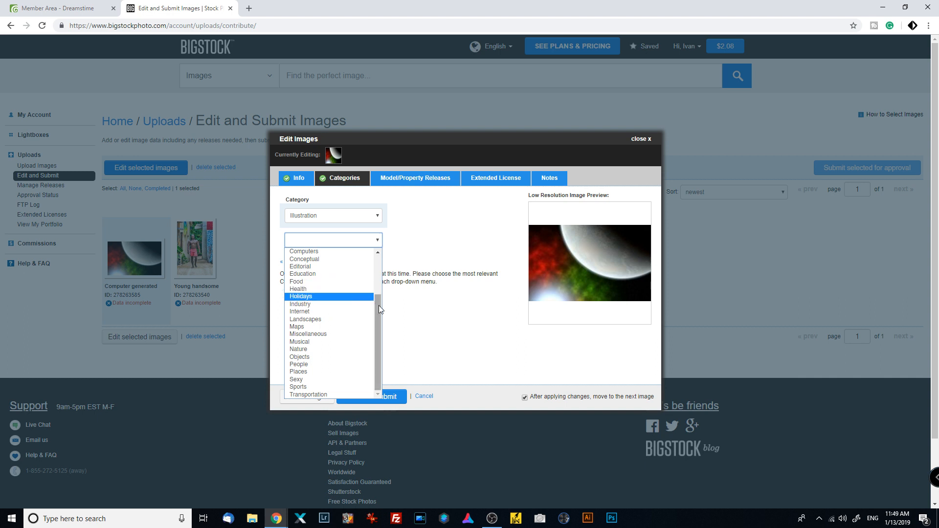
left_click_drag(379, 305, 381, 293)
scroll(317, 289, "up", 2)
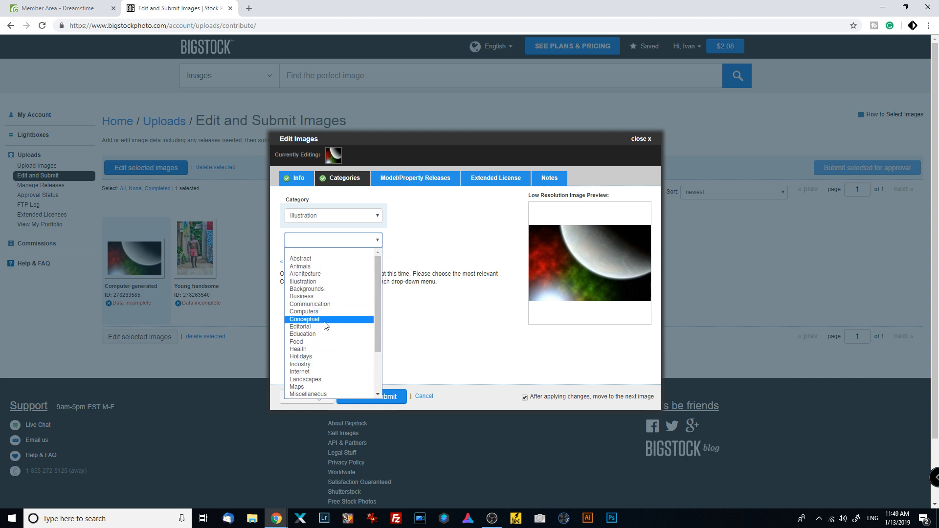
left_click(318, 259)
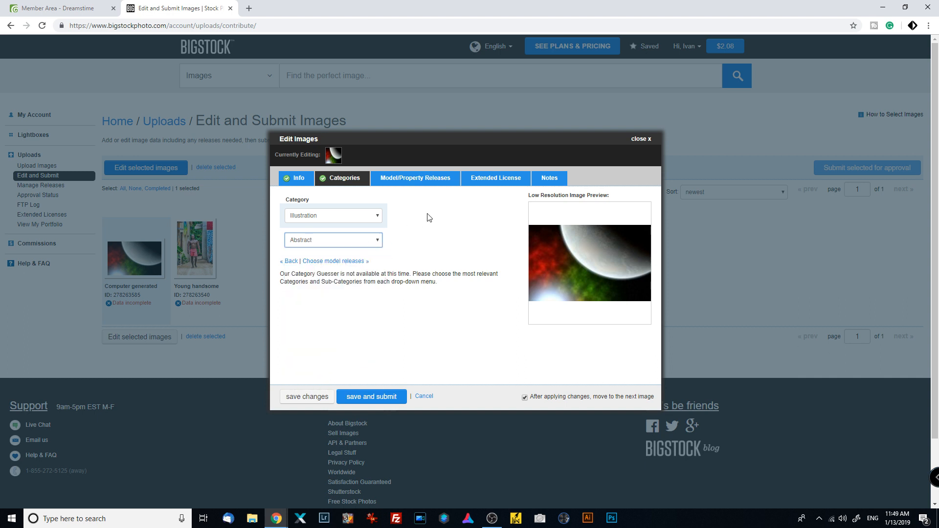
Step: Review the planet image's releases and extended license, add the note "Thank you and have a nice day!", and submit it
left_click(452, 180)
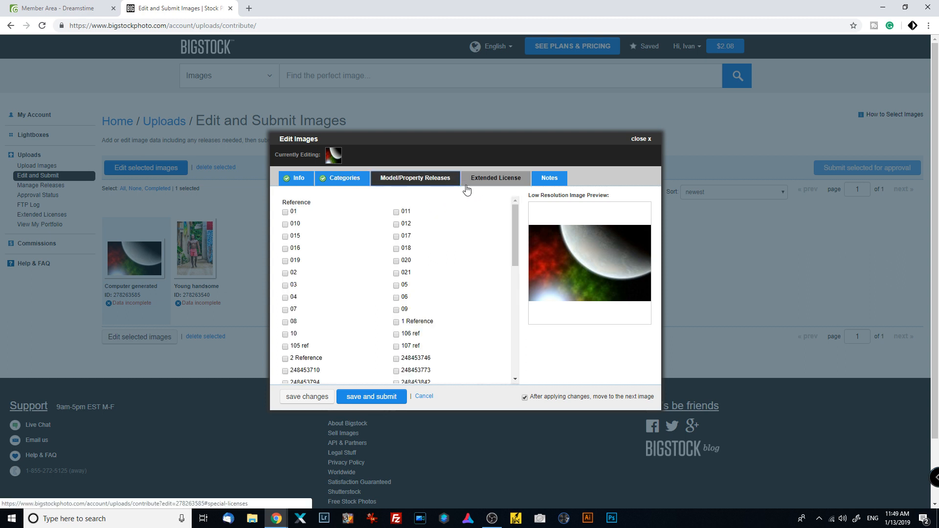
left_click(507, 182)
left_click(549, 178)
left_click(382, 243)
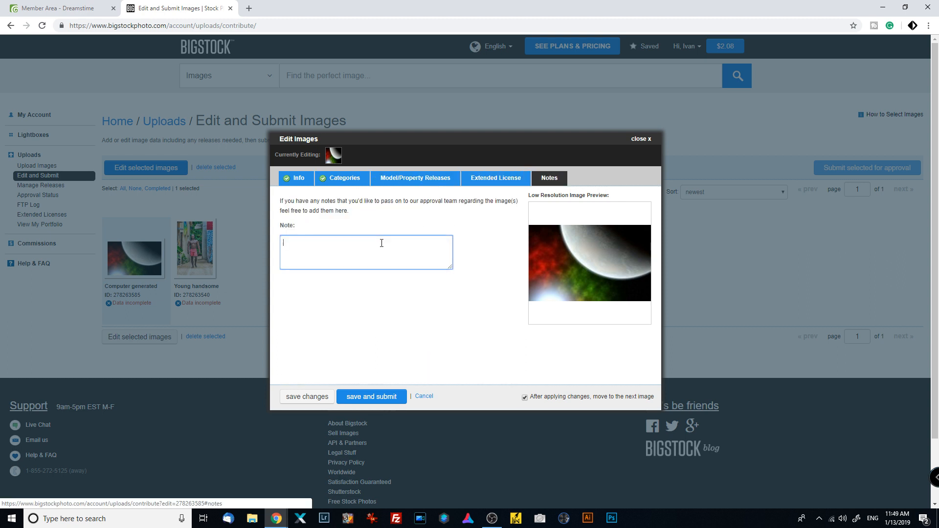
type("Thank you and have a nice day!")
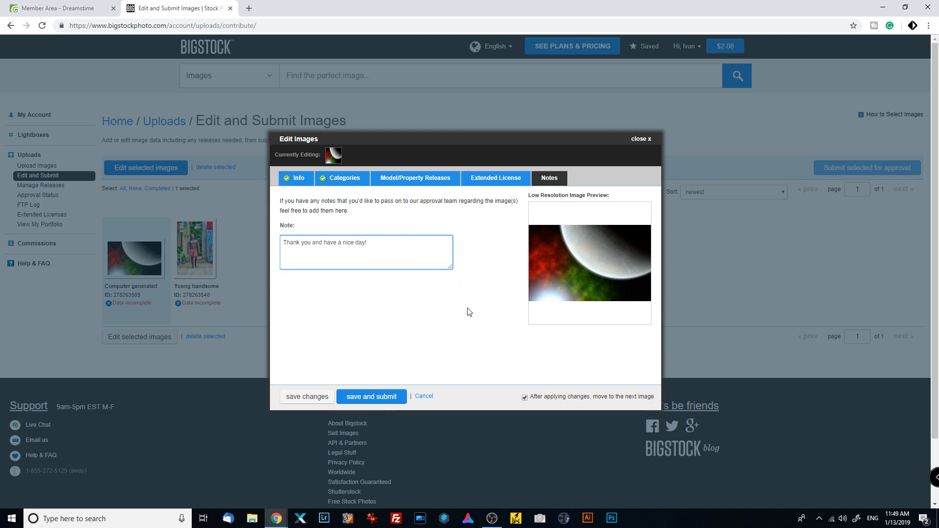
left_click(364, 399)
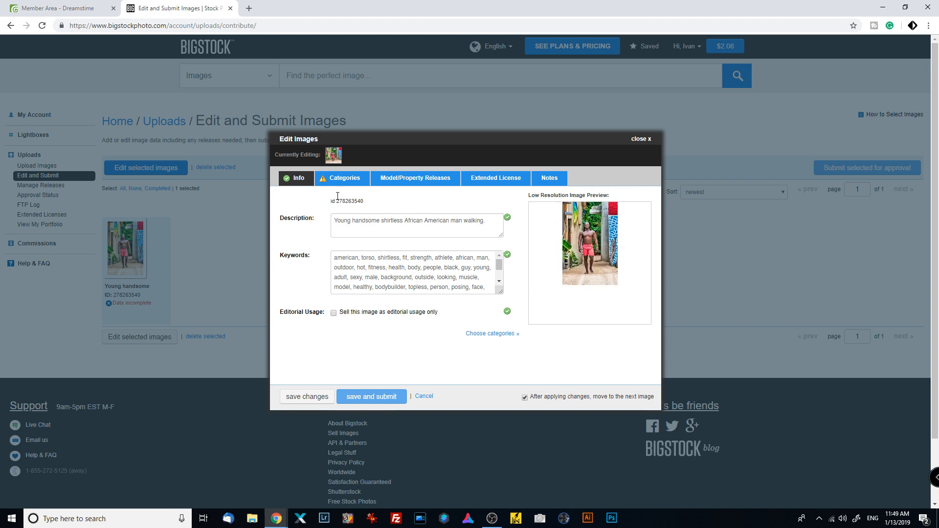
Step: Set the categories of the photo of the shirtless man walking to People and Places
left_click(342, 178)
left_click(378, 216)
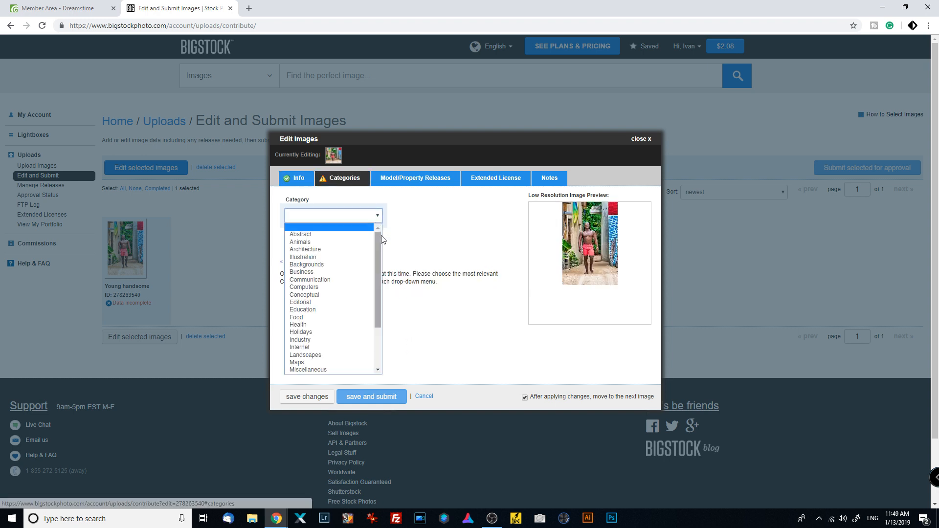
left_click_drag(381, 236, 374, 304)
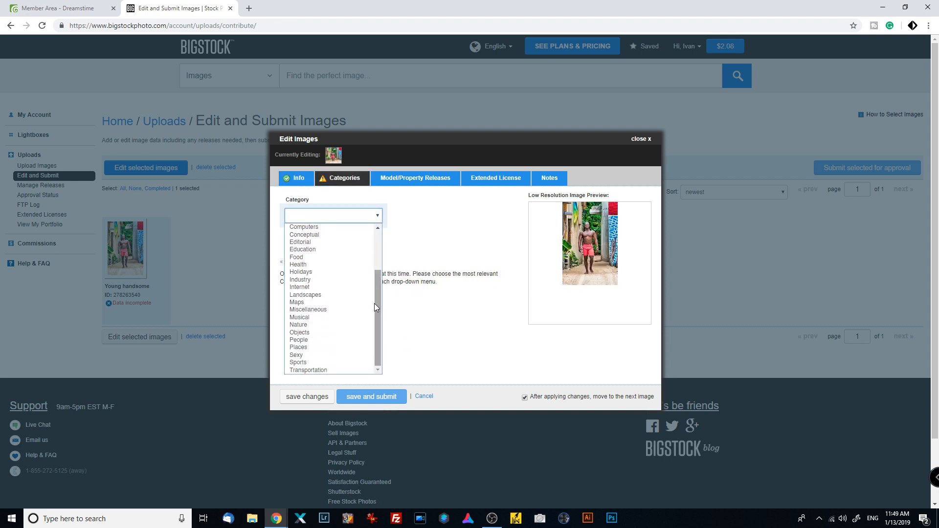
left_click(306, 340)
left_click(379, 241)
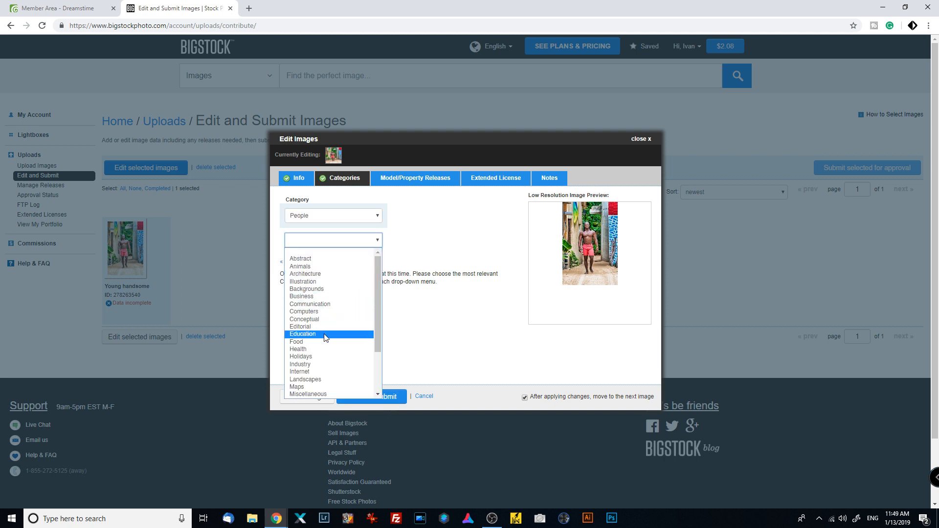
left_click_drag(373, 319, 374, 358)
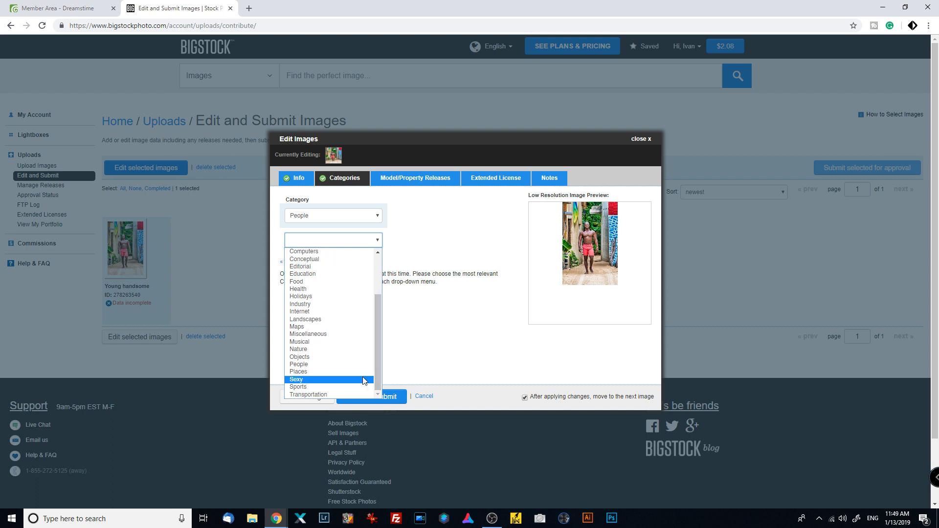
left_click(307, 372)
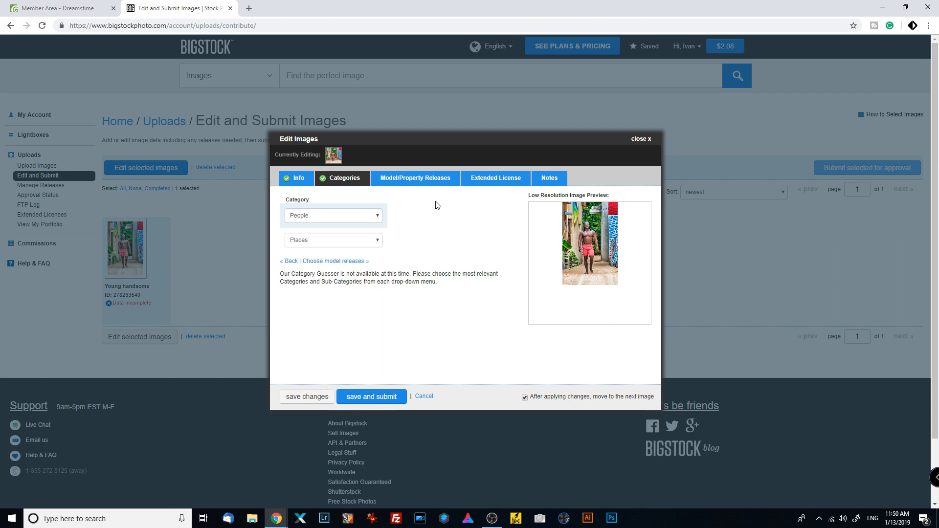
Step: Attach the model's release to the walking man photo, add the note "Thank you and have a nice day!", and submit it
left_click(423, 182)
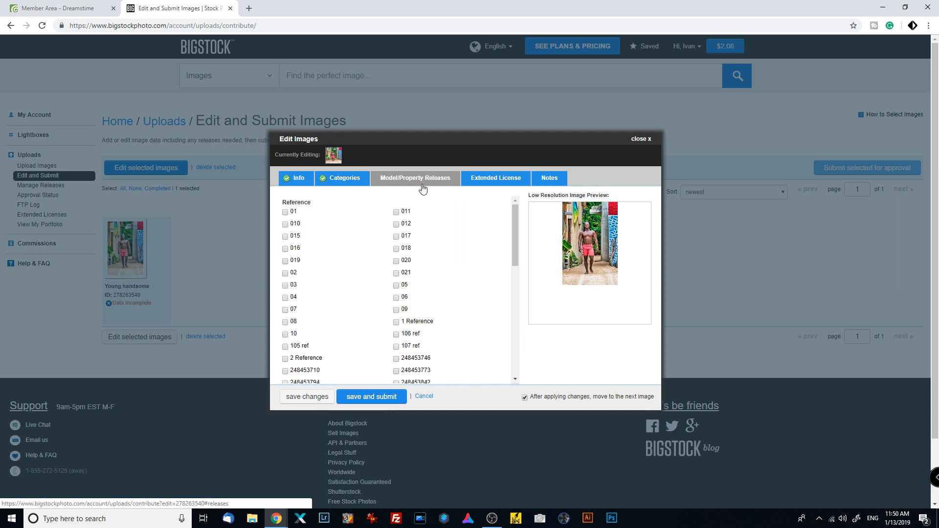
left_click_drag(517, 224, 508, 334)
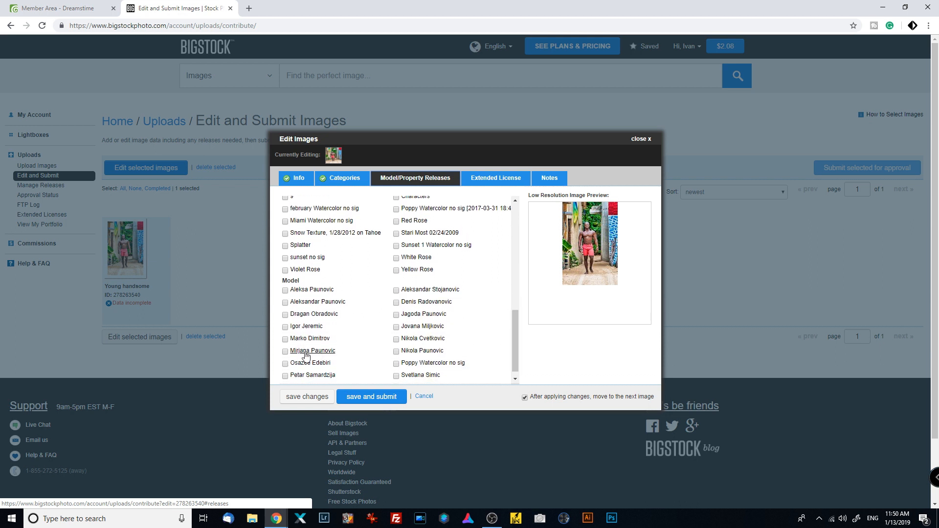
left_click(285, 364)
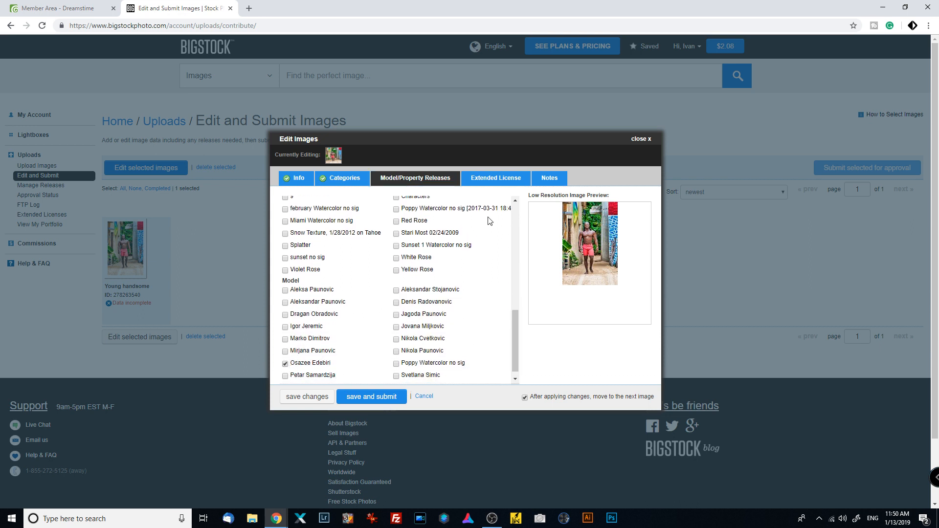
left_click(549, 178)
left_click(408, 246)
type("Thank you and have a nice day!")
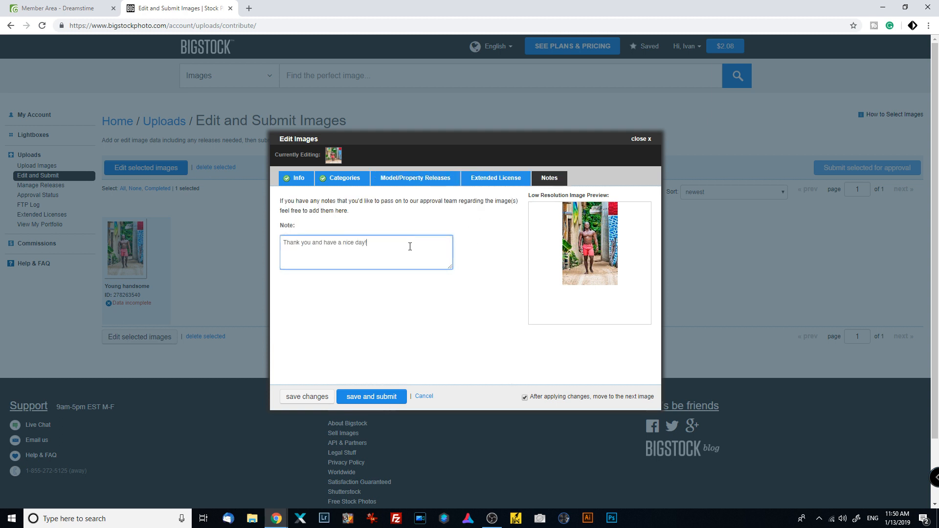
left_click(367, 397)
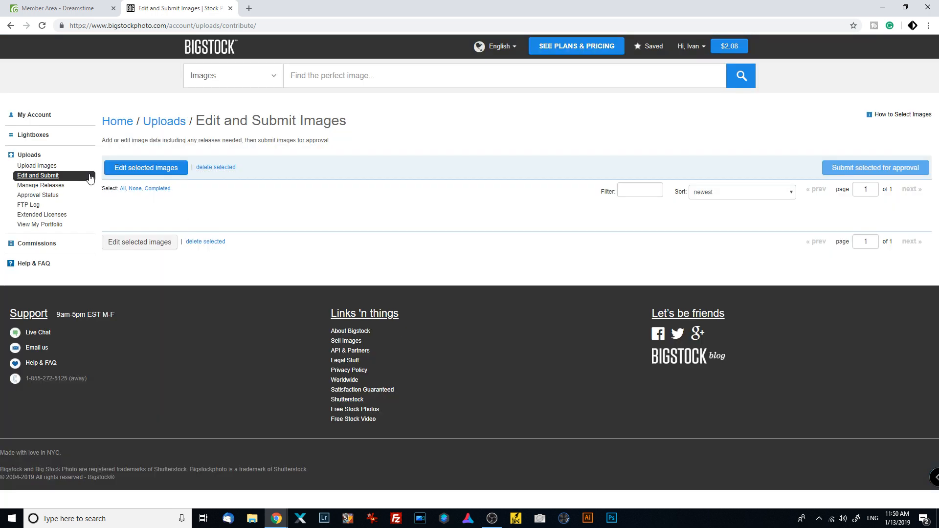
Step: Check Bigstock's approval status list and Dreamstime's reloaded unfinished files, closing the Bigstock page
left_click(51, 196)
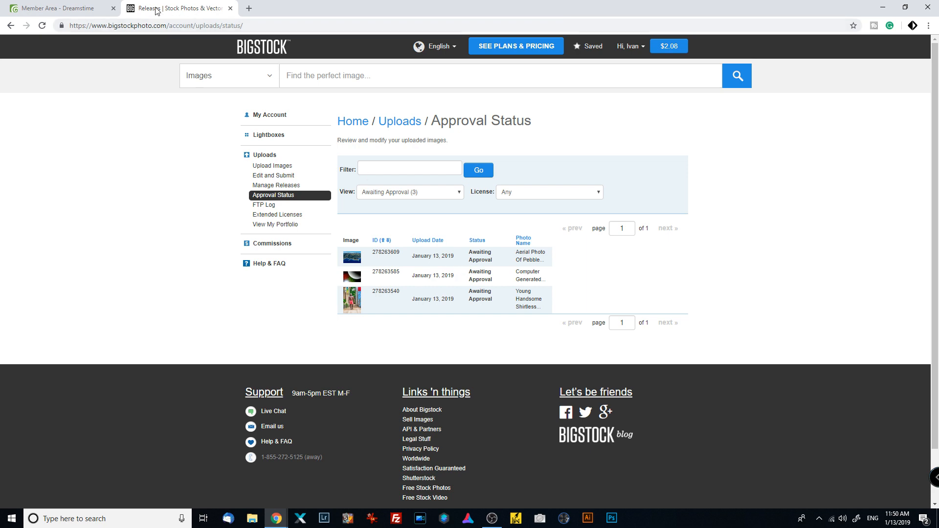
left_click(86, 8)
left_click(208, 25)
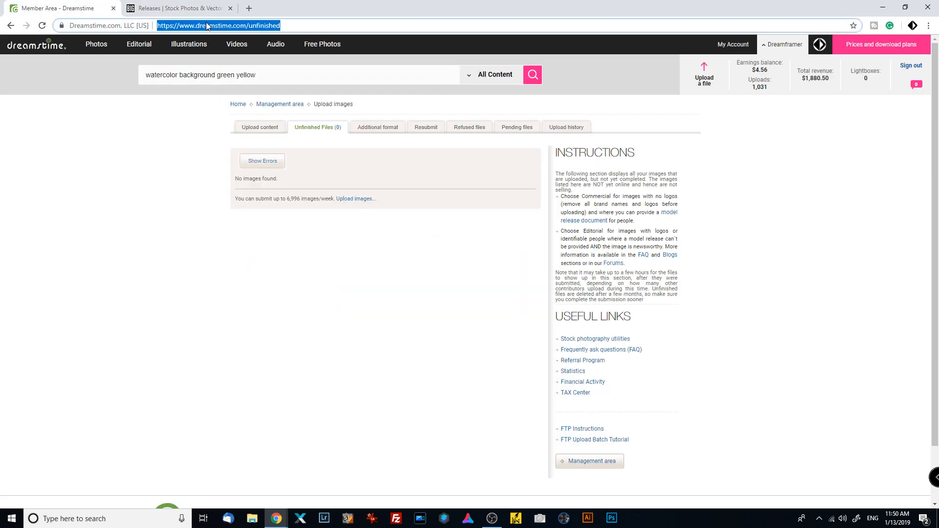
key("Return")
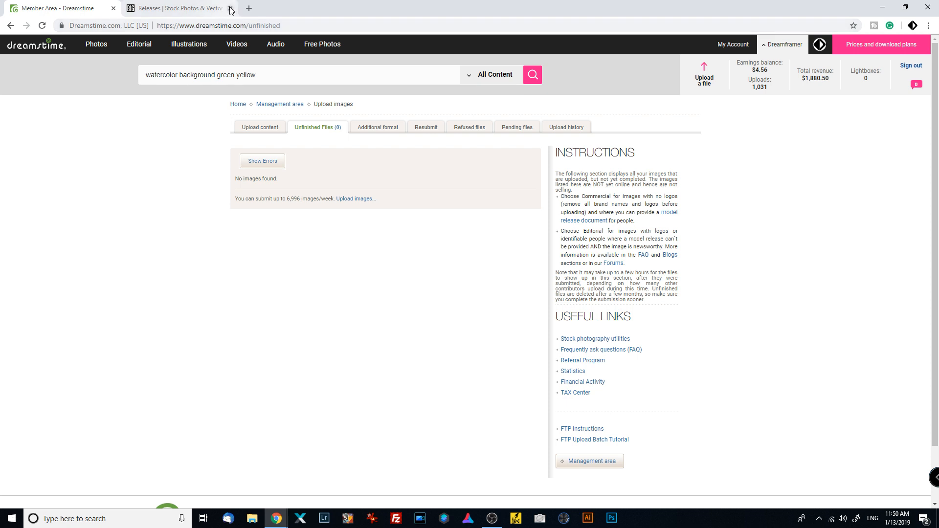
left_click(231, 9)
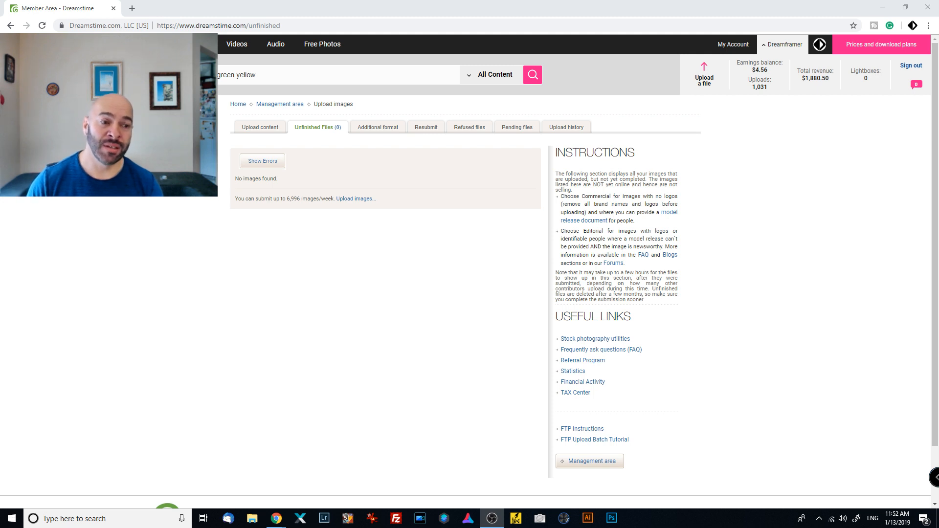
Step: Open Dreamstime's content upload page and view its FTP instructions for multiple files
left_click(268, 129)
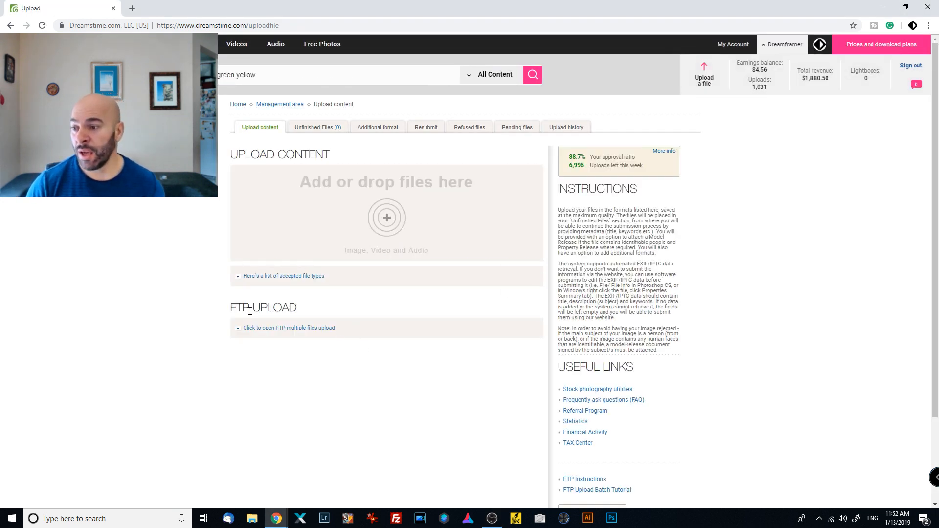
left_click_drag(249, 302, 288, 309)
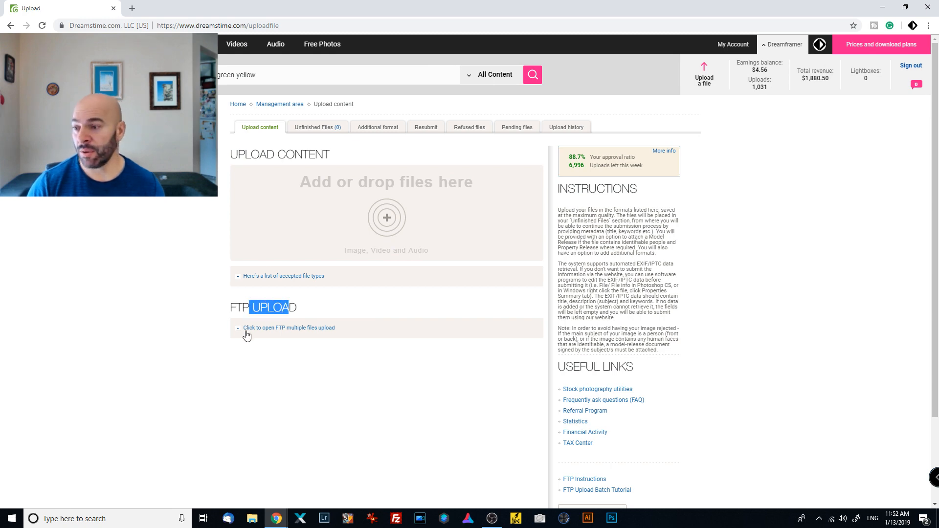
left_click(280, 328)
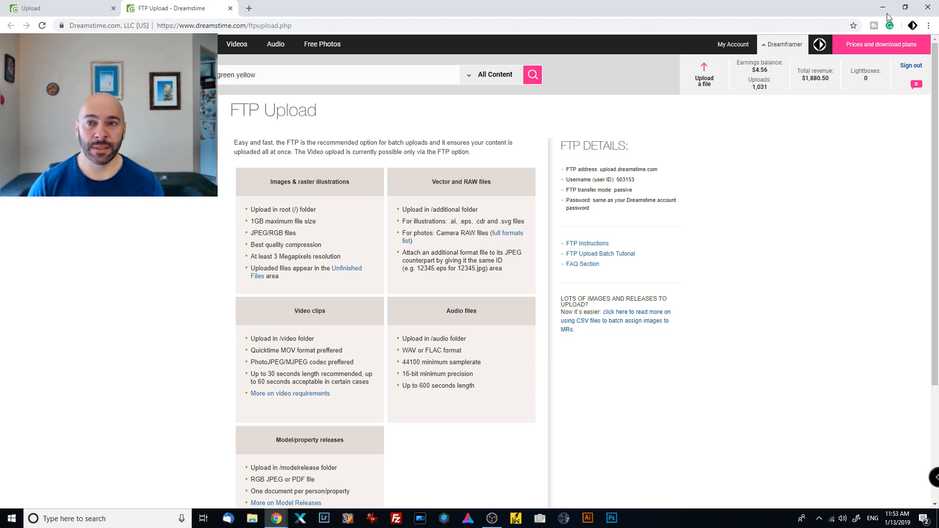
Step: View the Stock Photography Helping Community group on Facebook in a new browser tab and close it
left_click(249, 9)
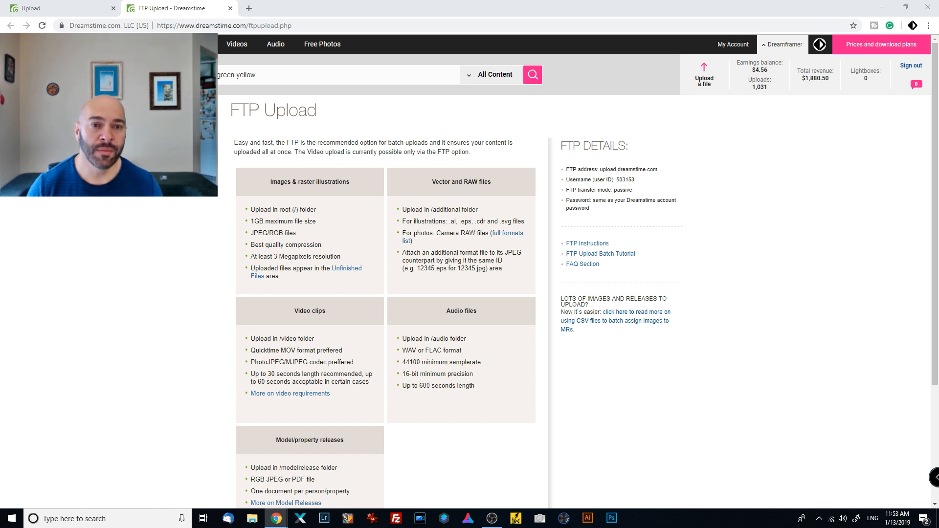
left_click_drag(932, 15, 352, 21)
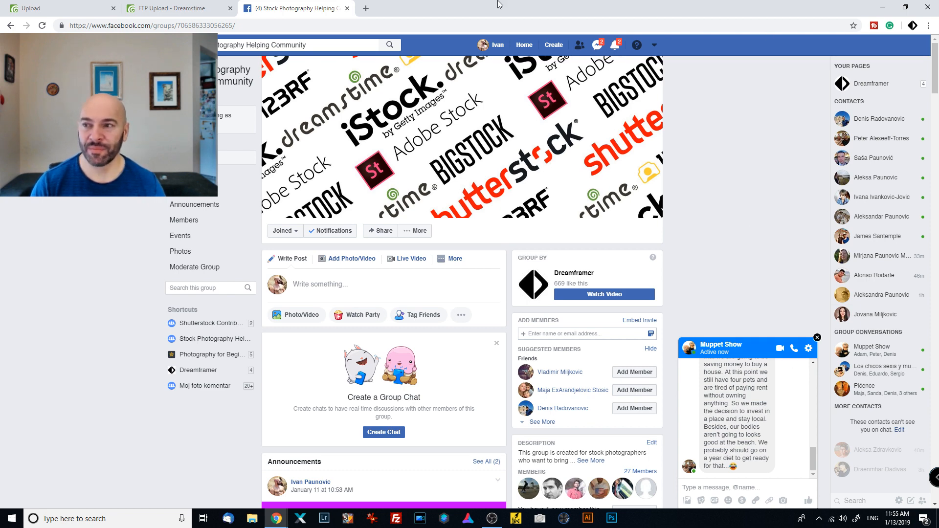
left_click(346, 8)
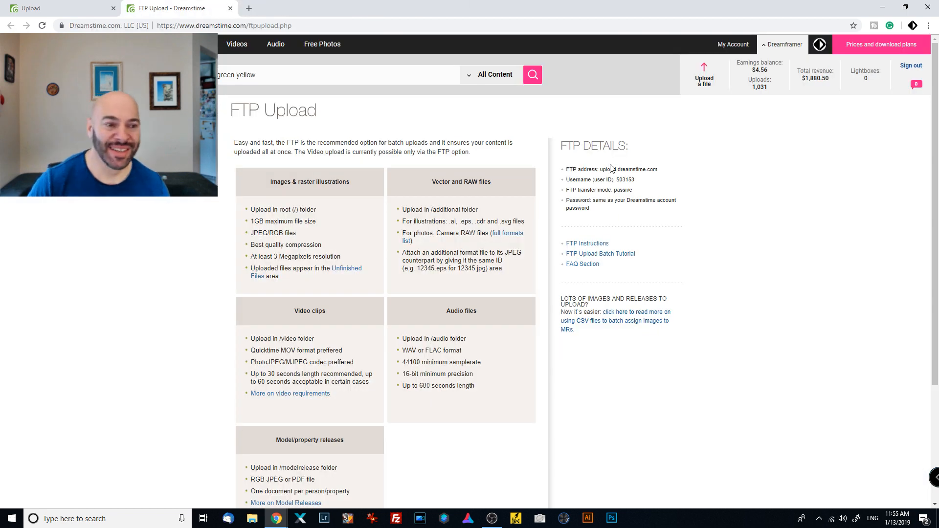
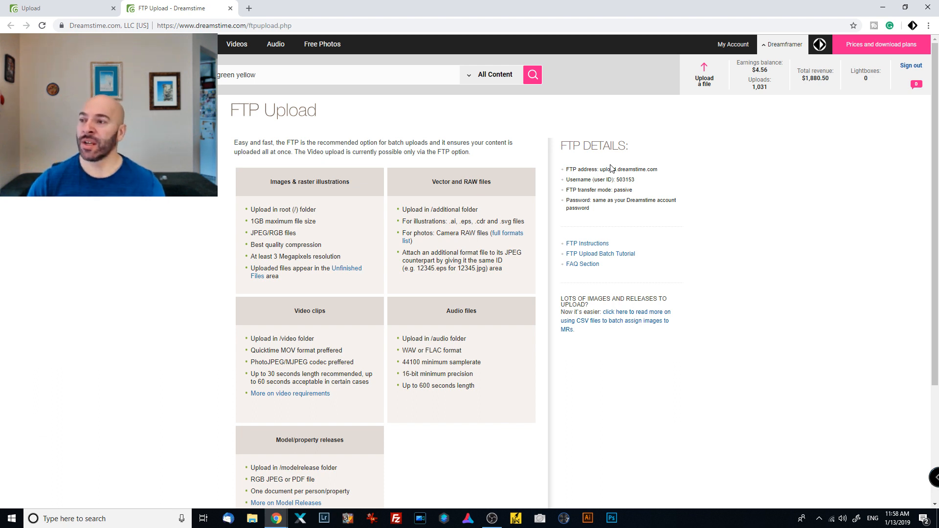
Step: Open Bigstock in a new browser tab and view the approval status of the images pending approval
left_click(249, 8)
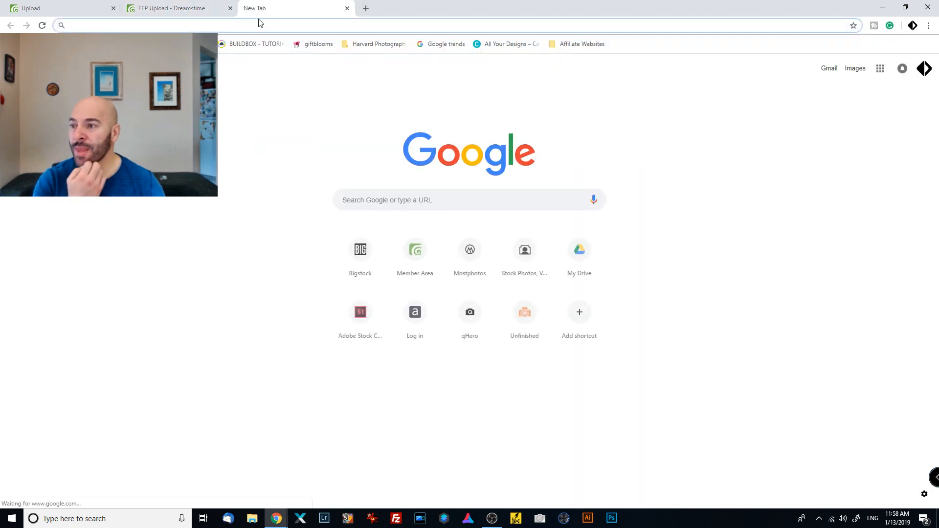
type("b")
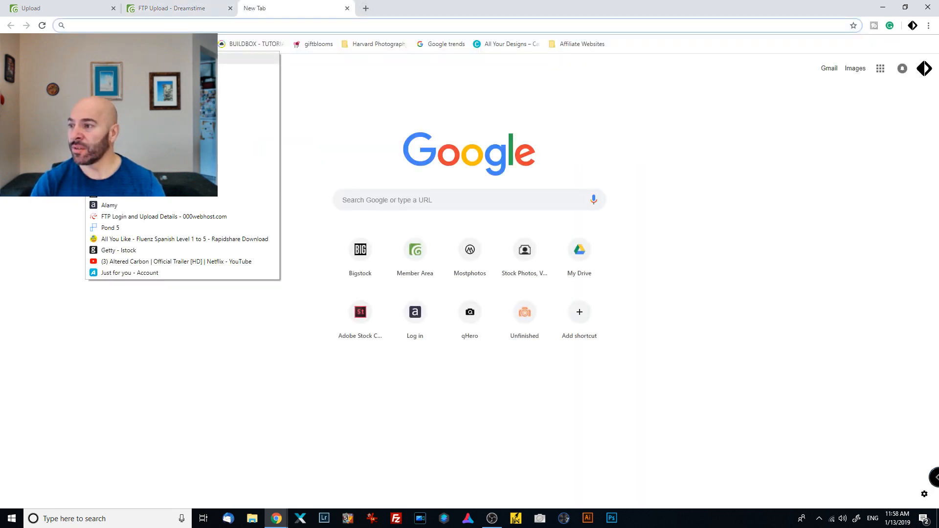
key("Return")
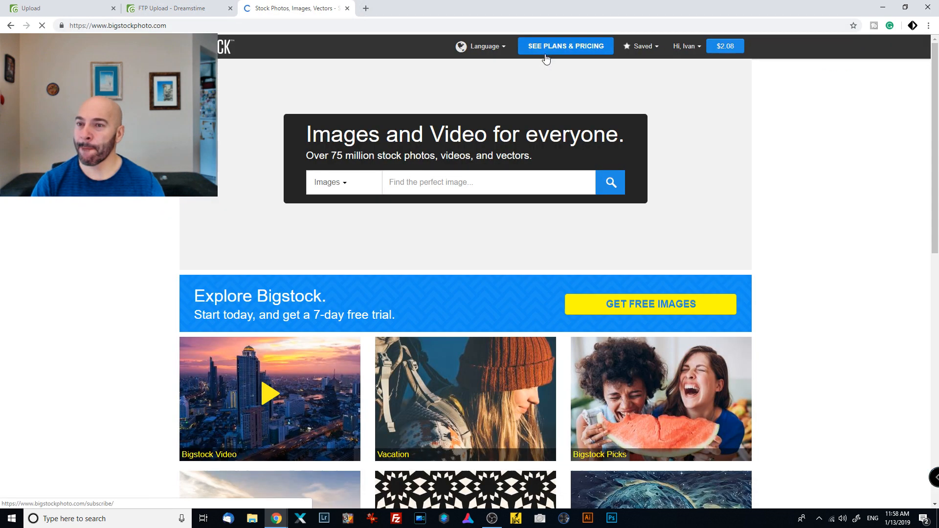
mouse_move(688, 55)
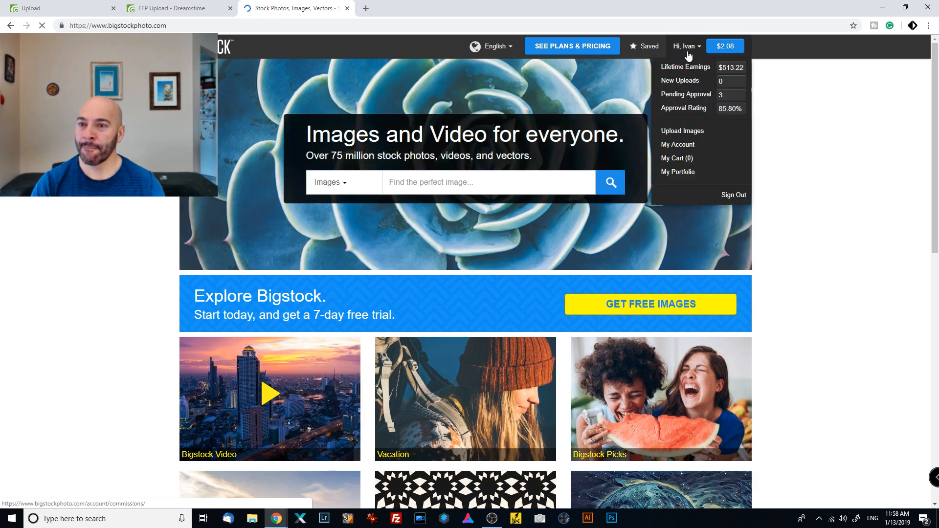
left_click(689, 95)
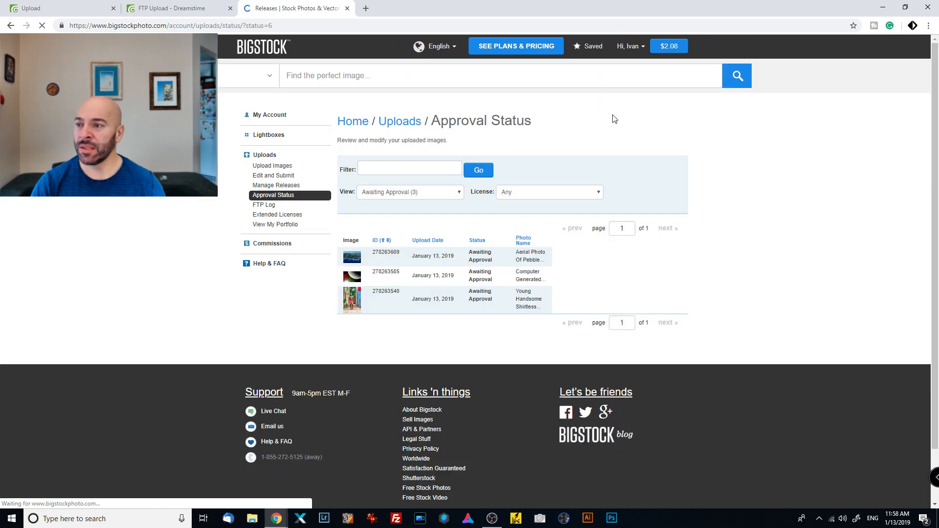
left_click(273, 197)
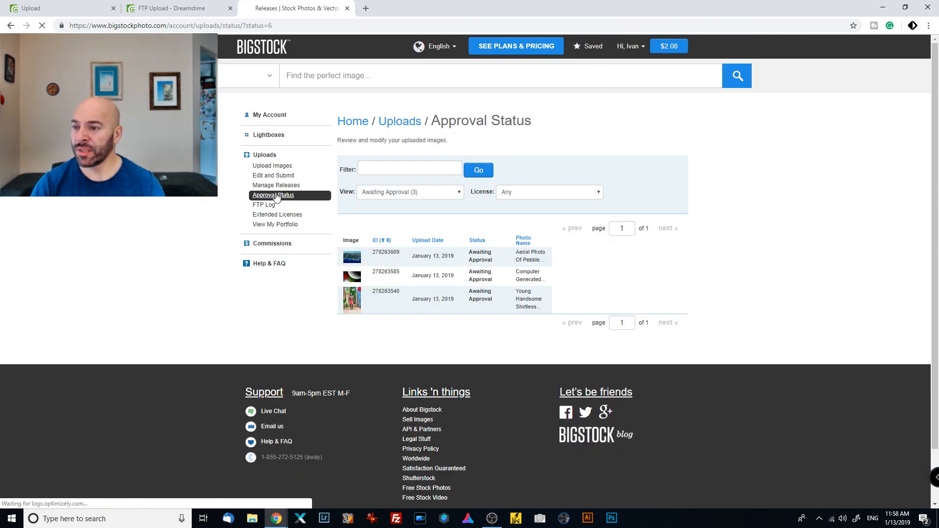
Step: Filter Bigstock's approval status list to approved images and open the second image, the planet with the blue star, for editing
left_click(459, 193)
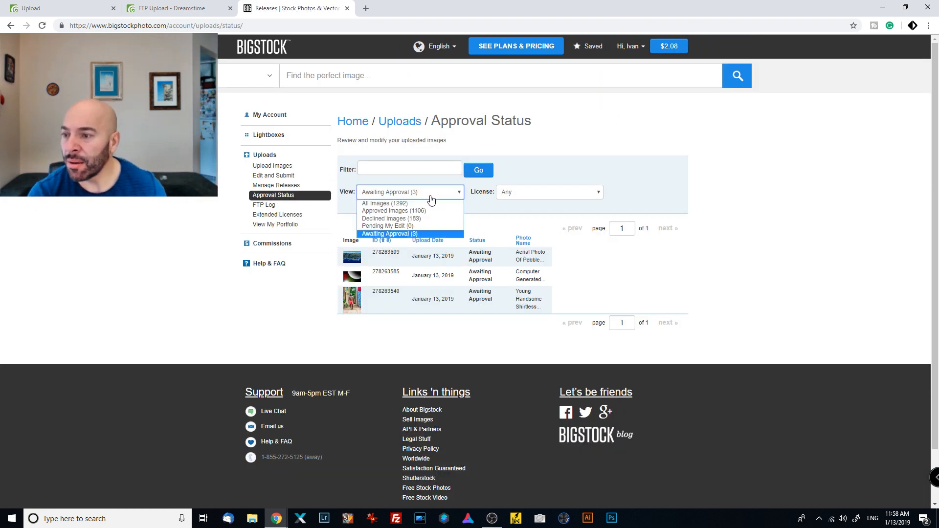
left_click(403, 216)
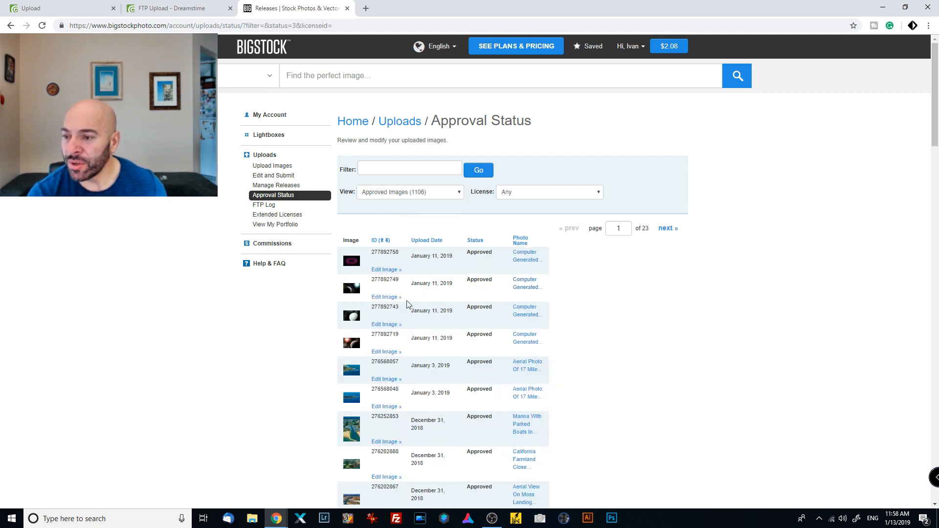
left_click(386, 298)
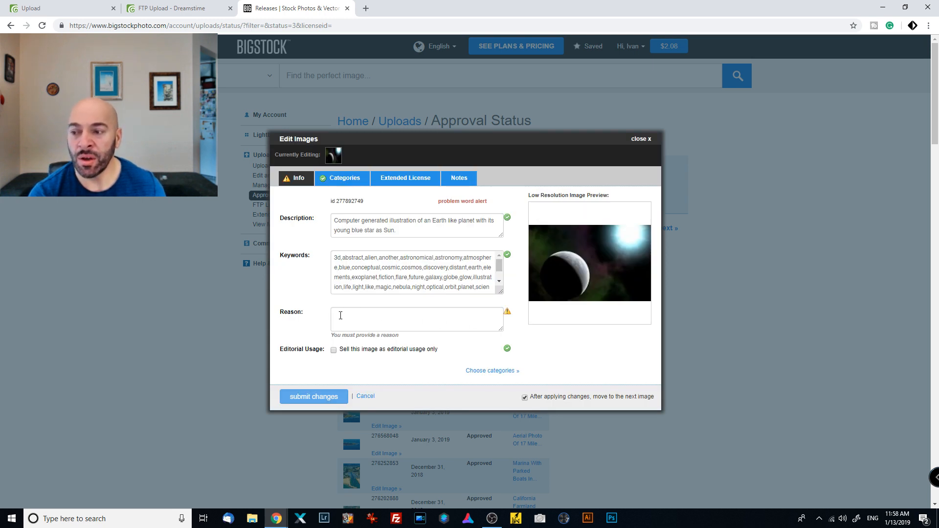
Step: Review the image's edit reason and extended license settings, leaving the editor without submitting changes and closing the Bigstock page
left_click(358, 317)
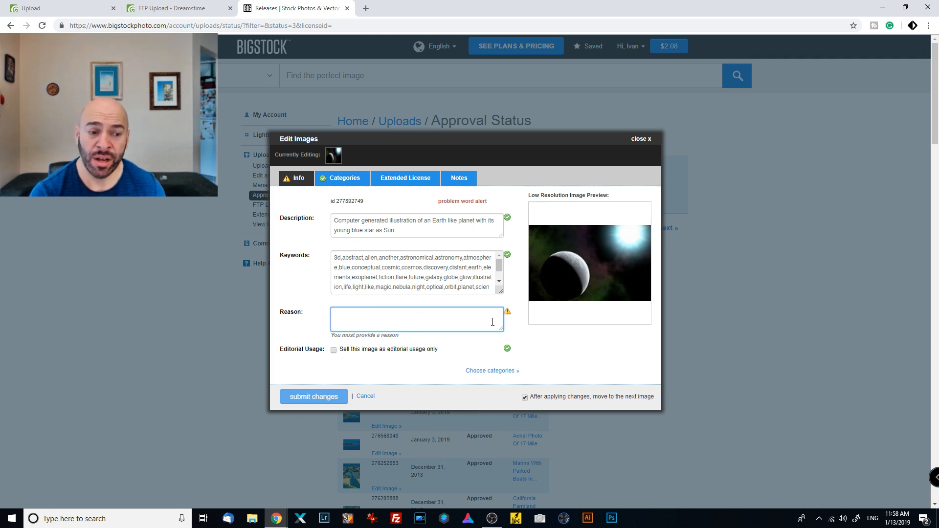
left_click(391, 184)
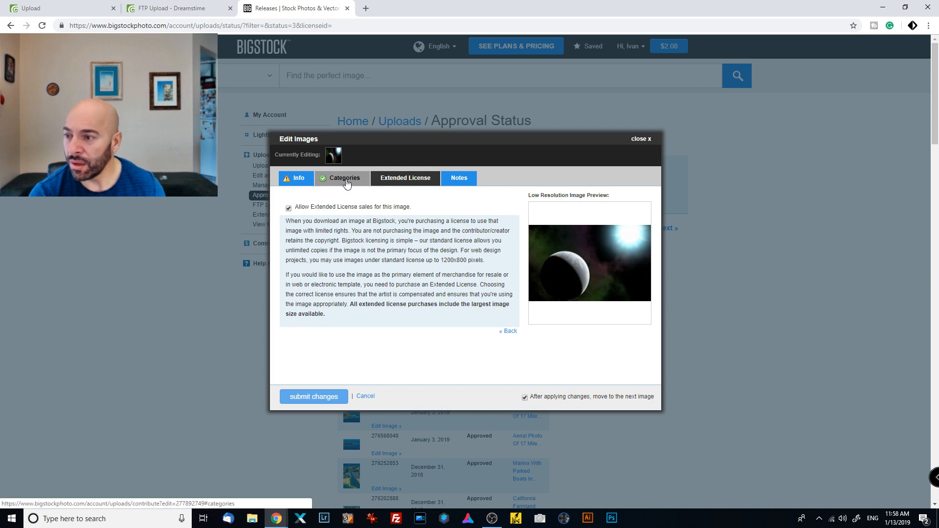
left_click(297, 179)
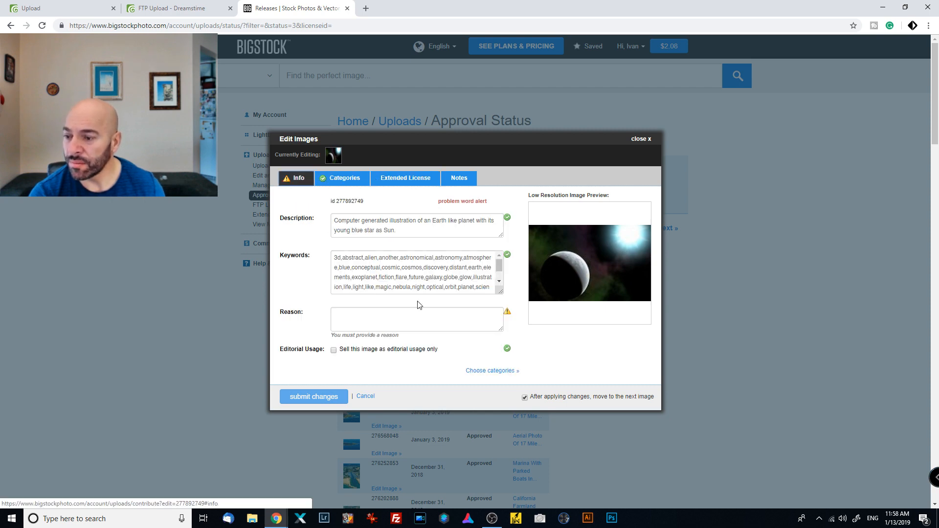
left_click(364, 396)
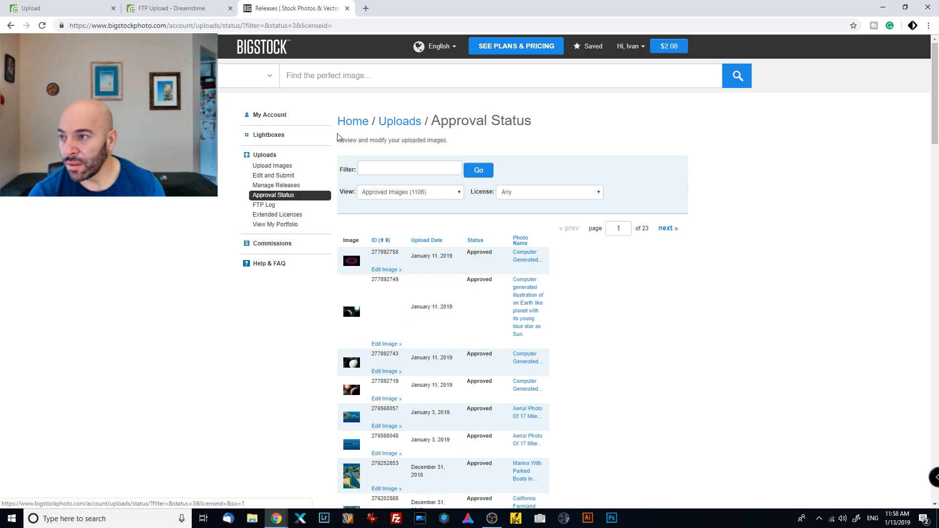
left_click(348, 8)
Step: Reload Dreamstime's upload page and check its unfinished files for the uploaded images
left_click(73, 9)
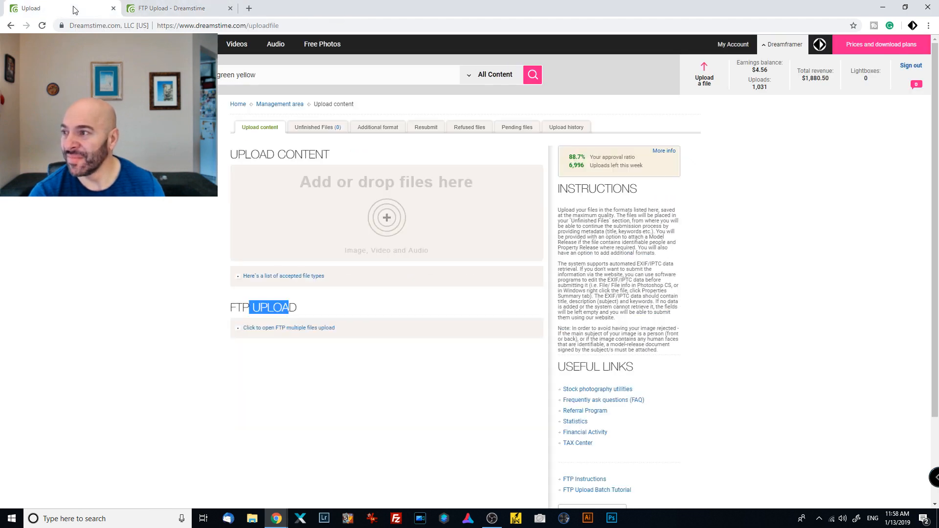
left_click(172, 25)
key("Return")
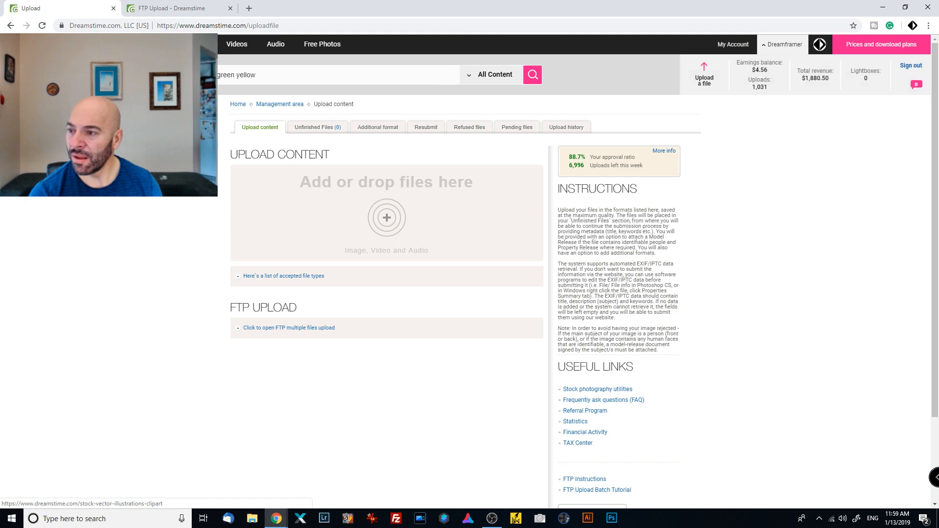
left_click(308, 128)
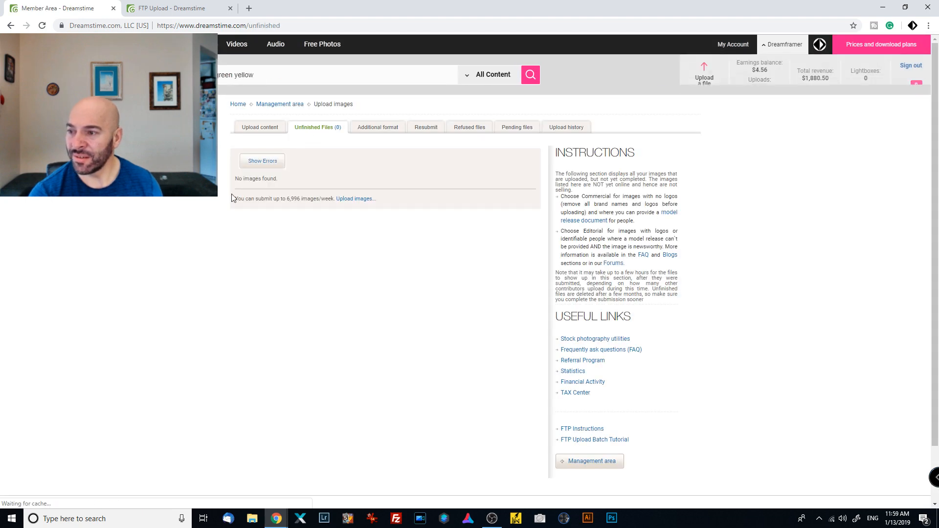
left_click(198, 9)
left_click(84, 7)
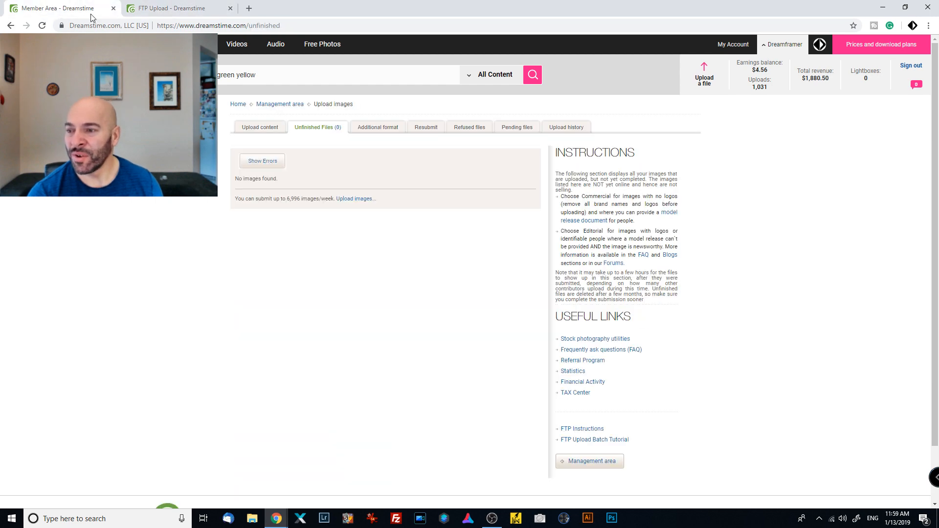